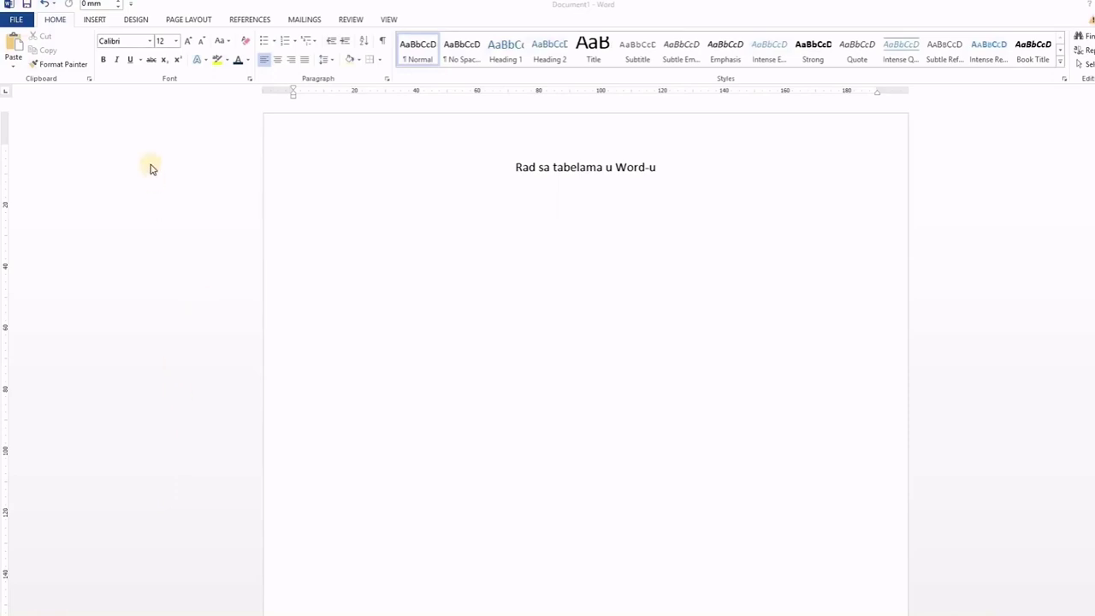
Step: Insert a 5×4 table below the title 'Rad sa tabelama u Word-u'
click(95, 20)
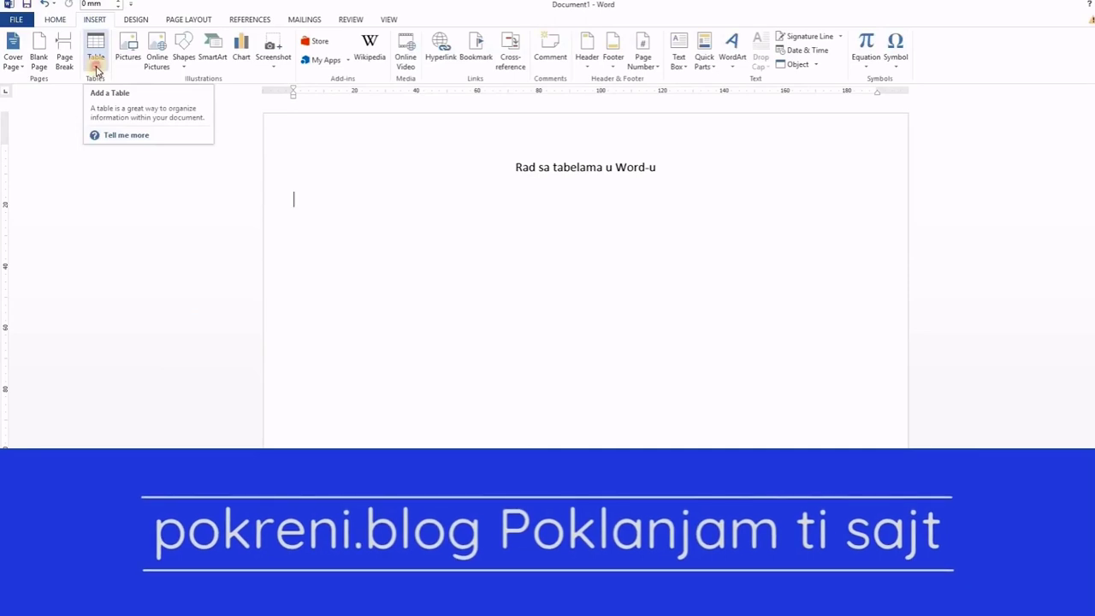
click(96, 60)
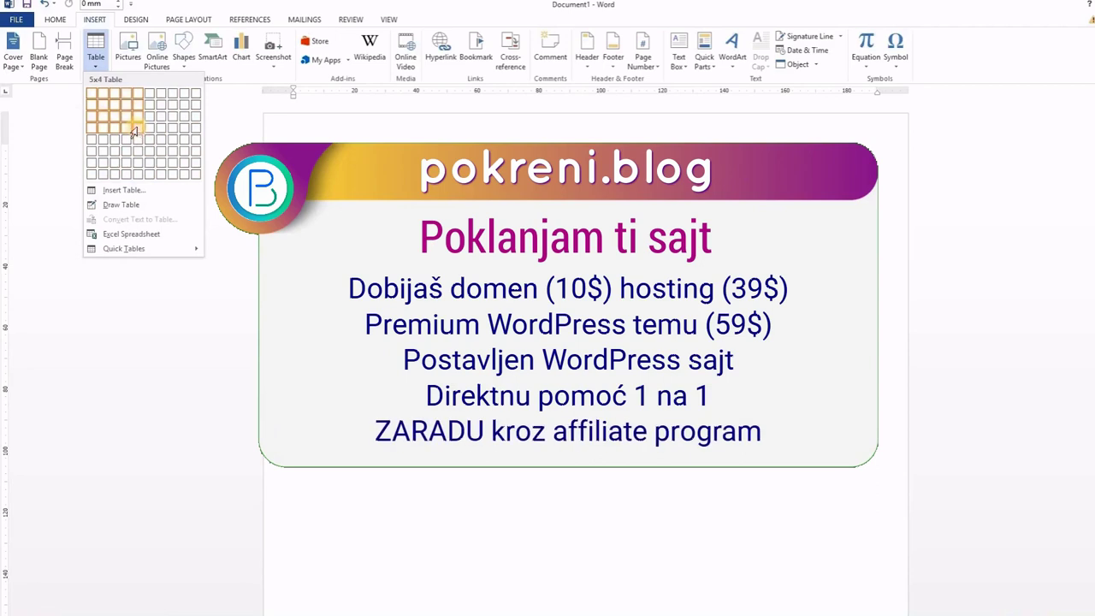
click(134, 130)
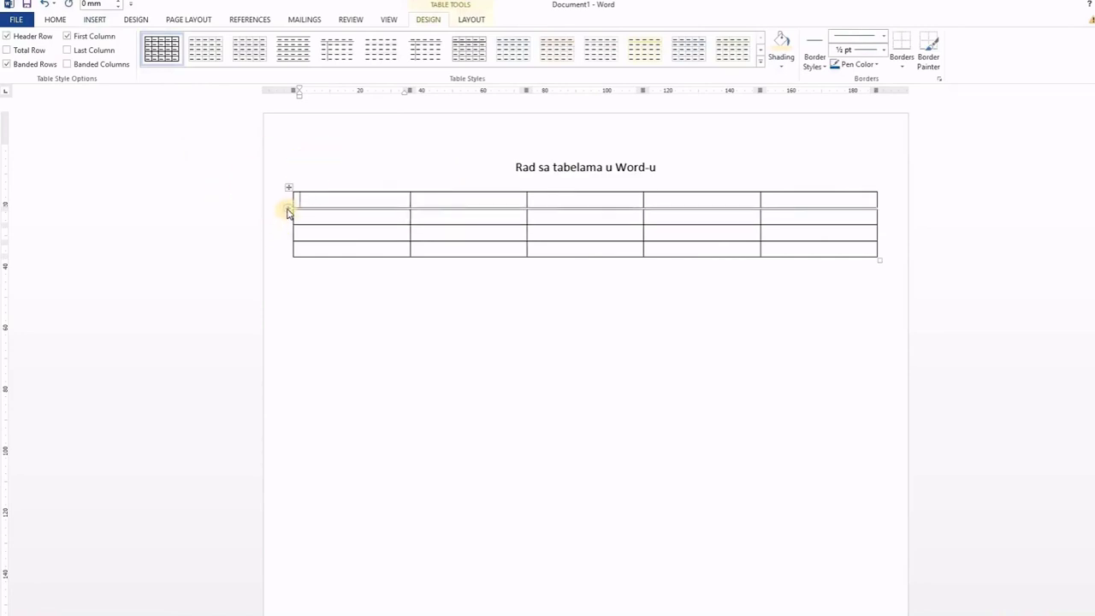
Step: Add a row below the first row and another at the bottom of the table
click(288, 208)
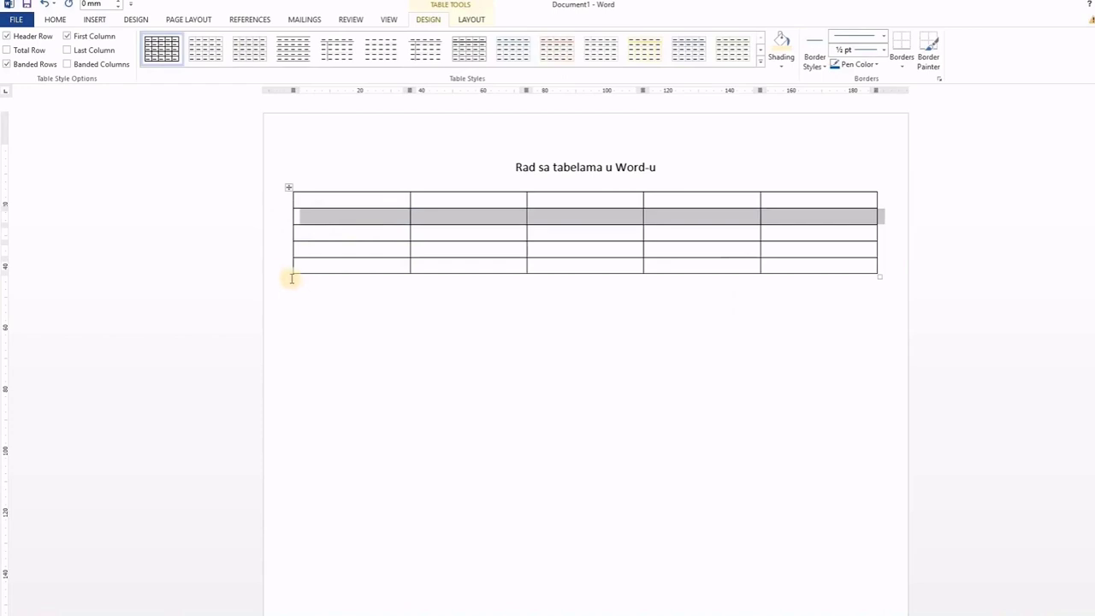
click(290, 274)
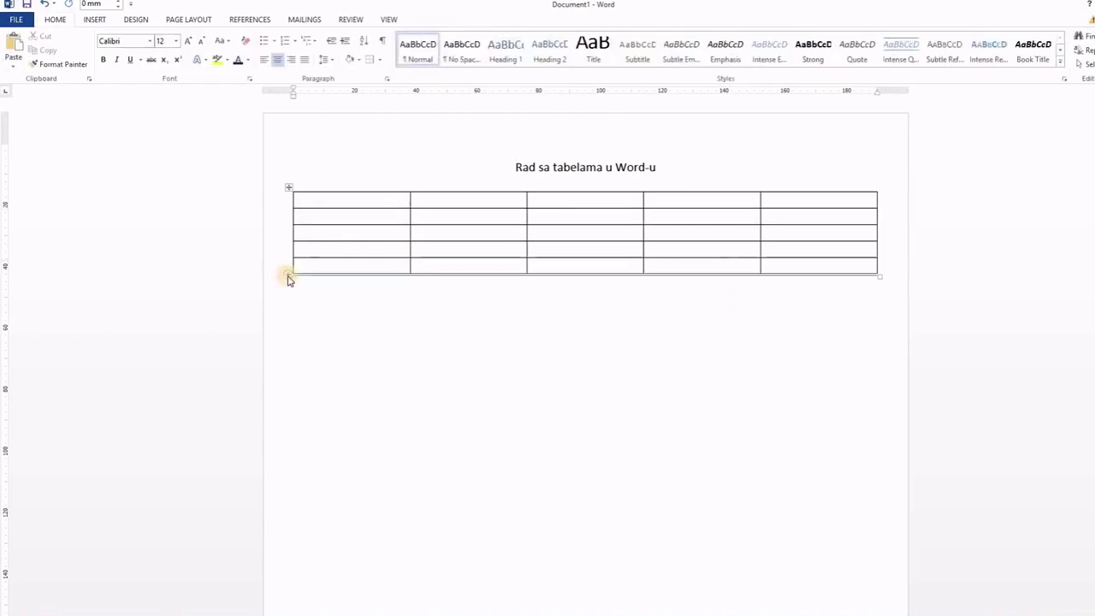
click(288, 277)
click(341, 283)
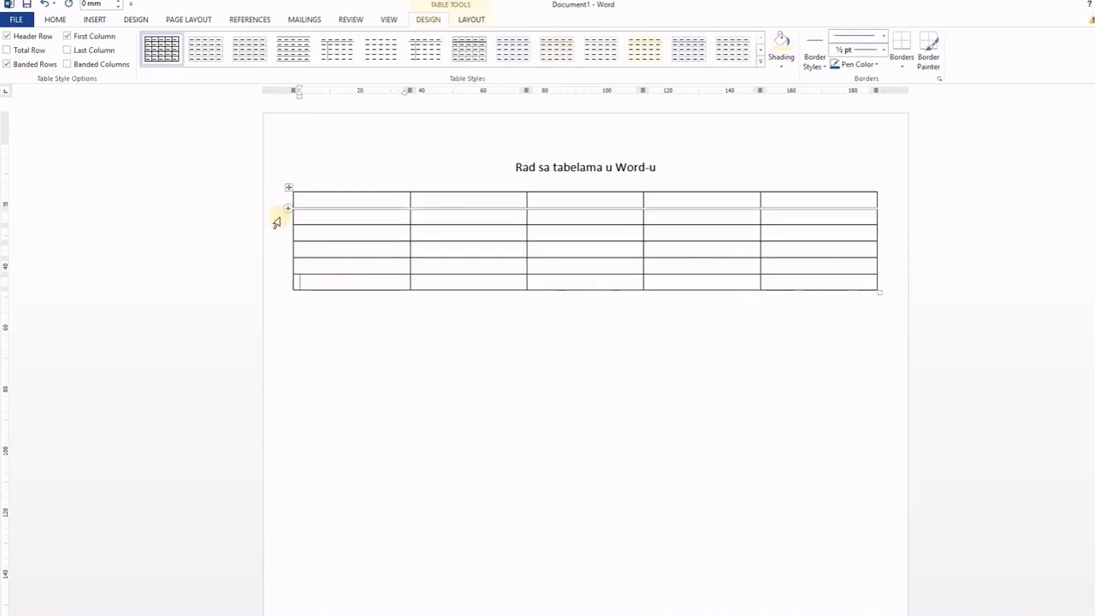
Step: Delete the table's second row
click(277, 217)
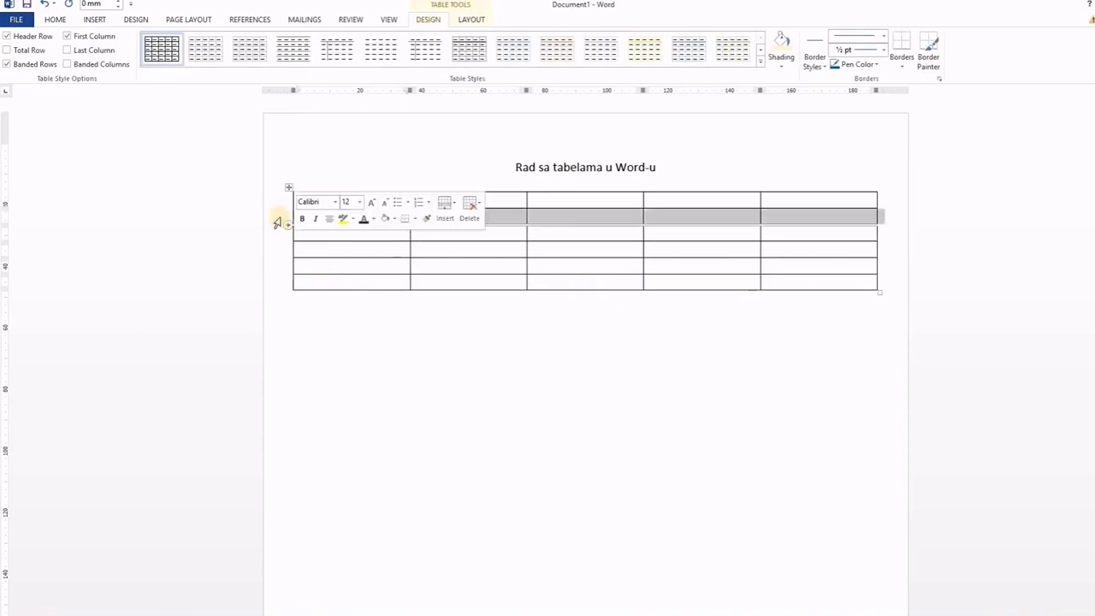
click(471, 208)
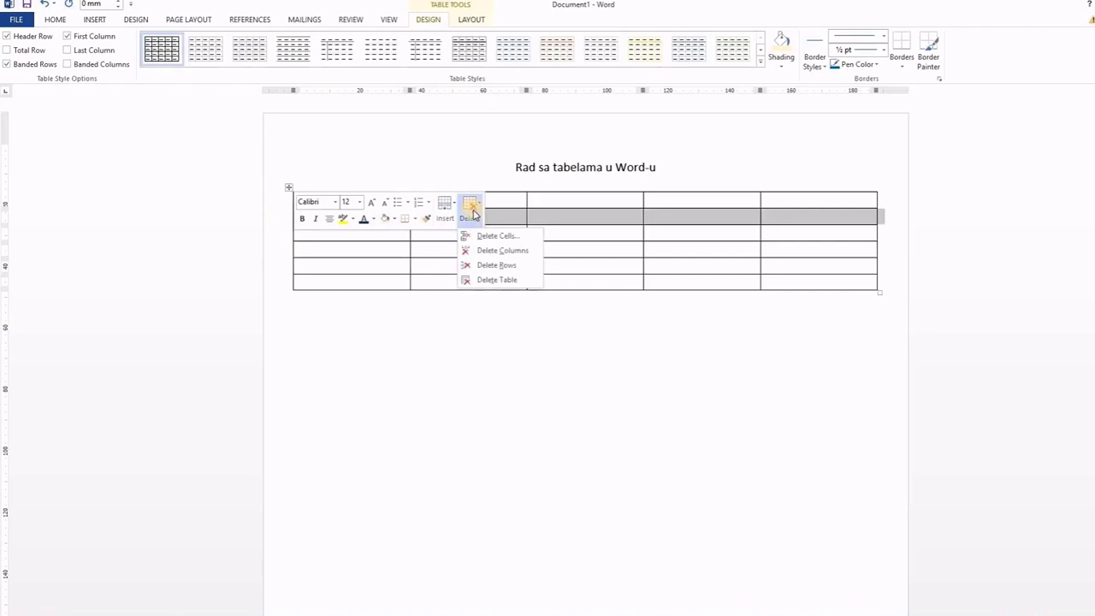
click(488, 265)
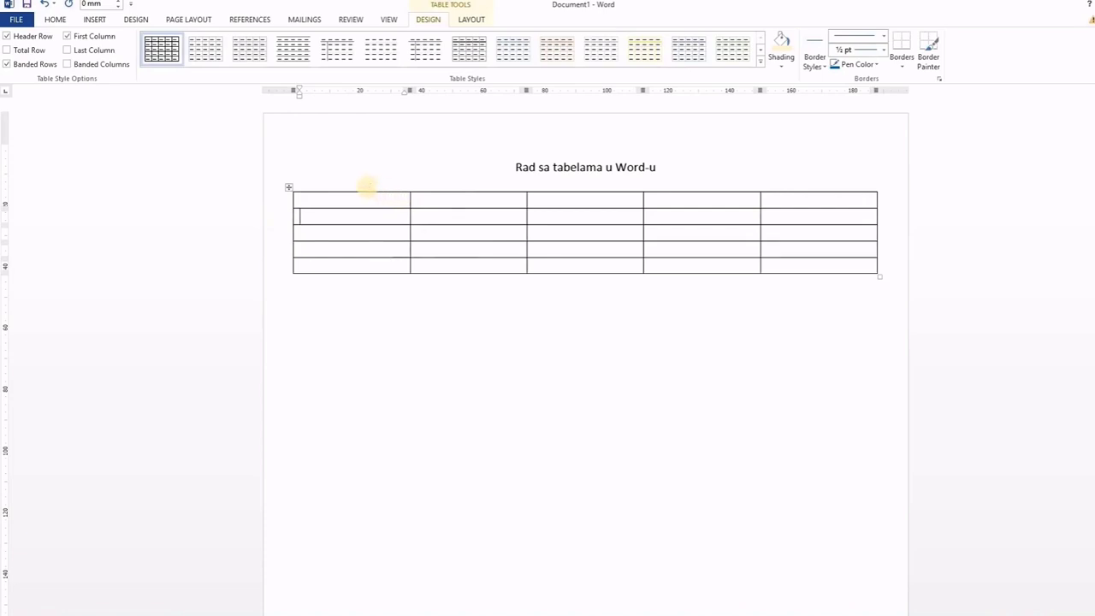
Step: Insert columns on both sides of the first and last table columns
click(366, 190)
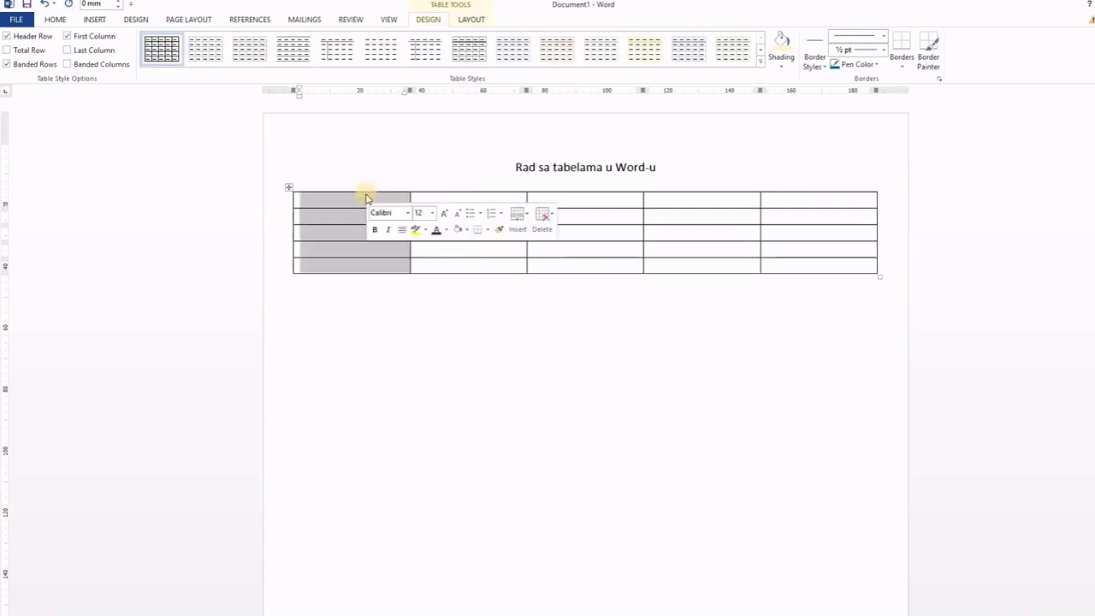
click(464, 22)
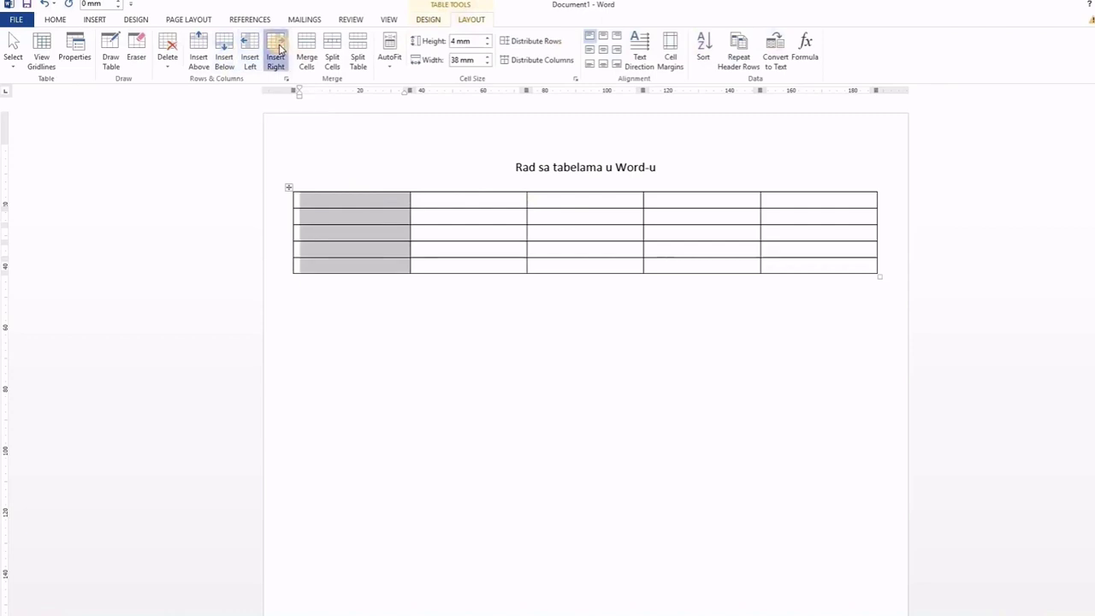
click(275, 51)
click(249, 47)
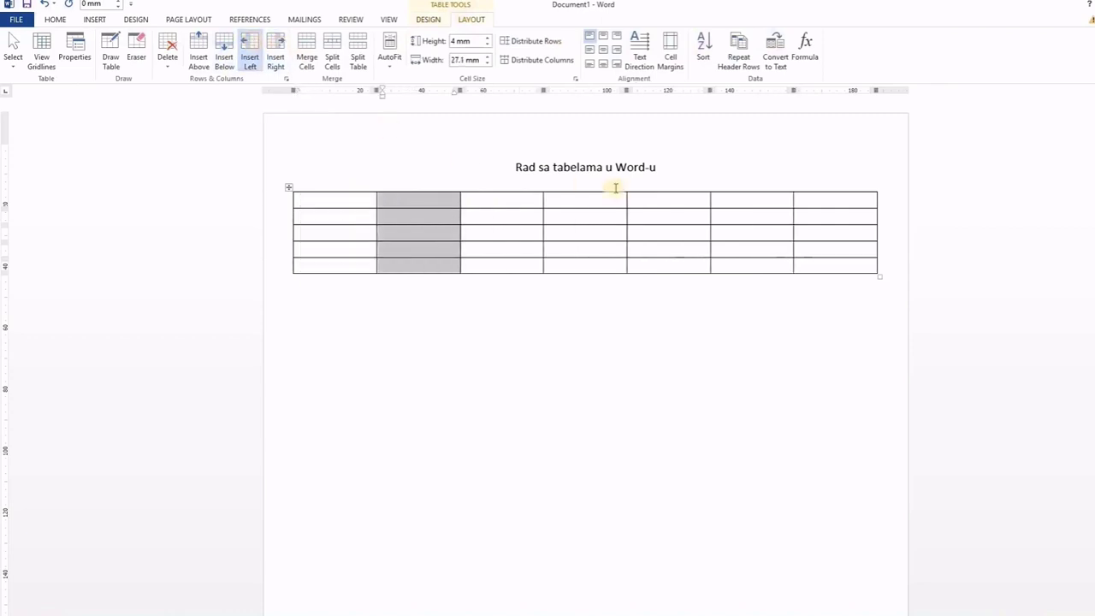
click(814, 190)
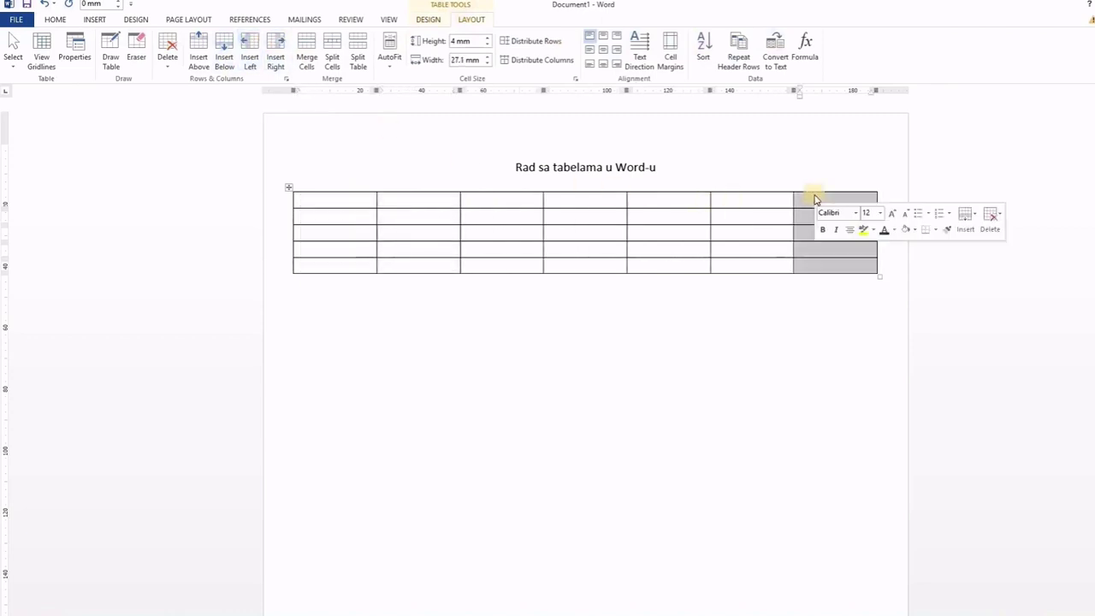
click(275, 49)
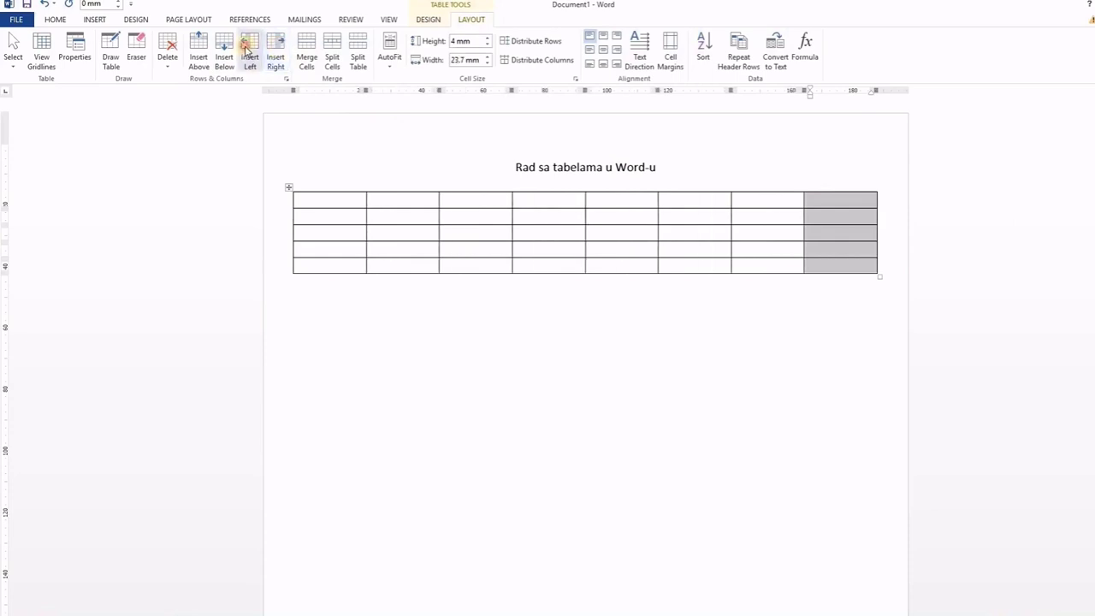
click(248, 49)
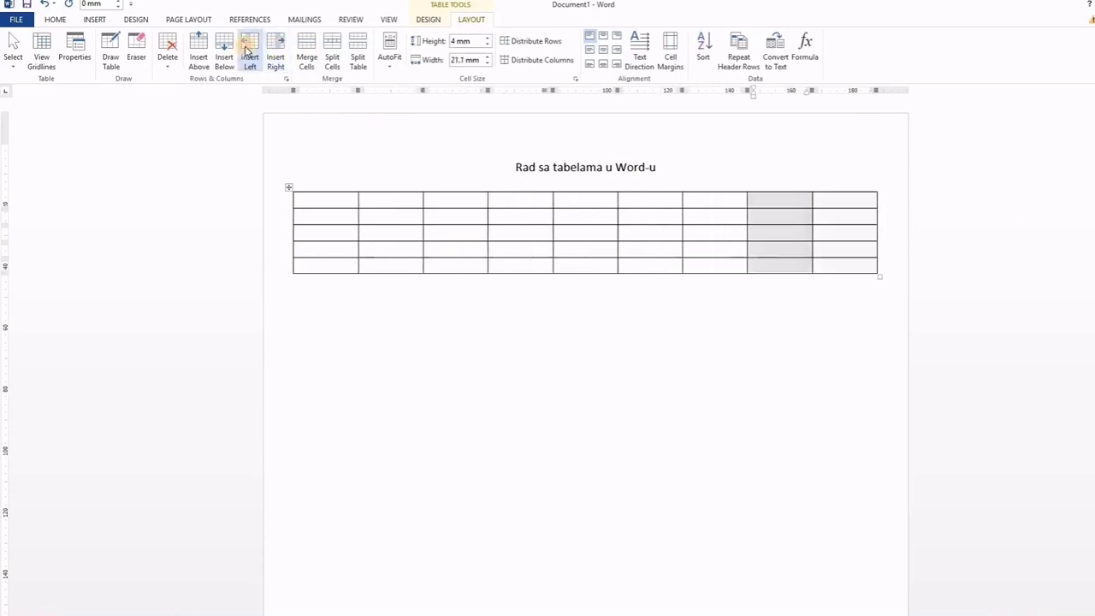
Step: Delete the second column, then columns 2 through 4, leaving five columns
click(398, 190)
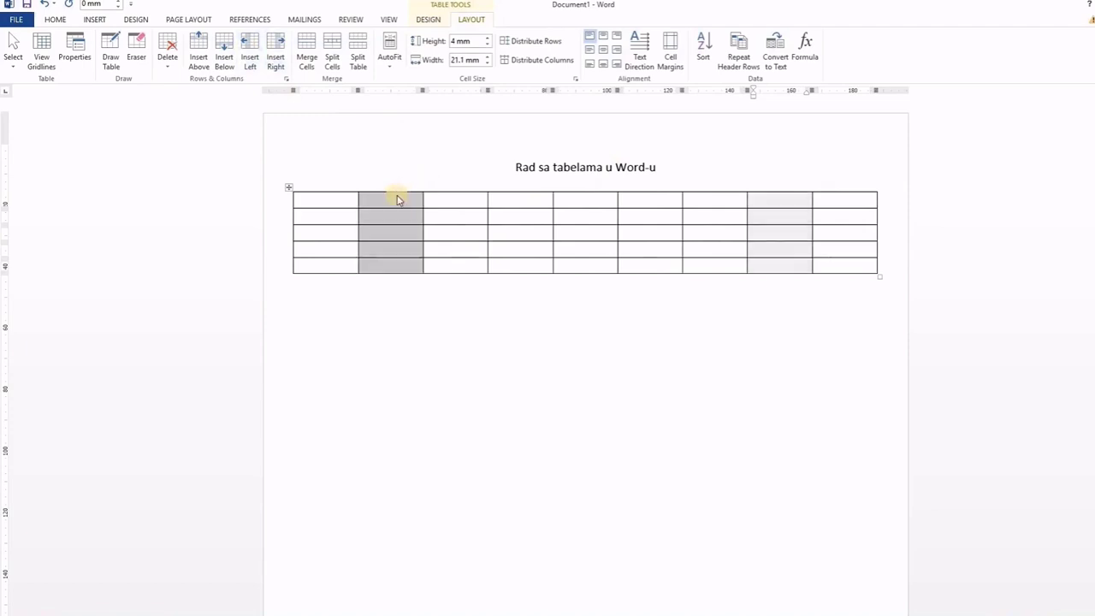
click(168, 53)
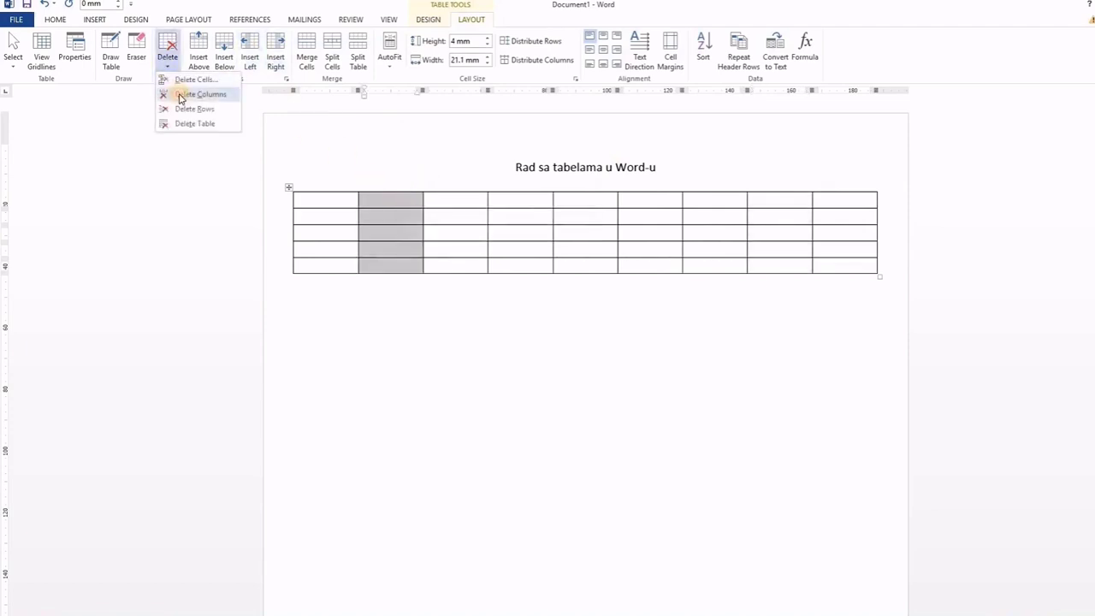
click(181, 94)
drag(393, 190, 518, 190)
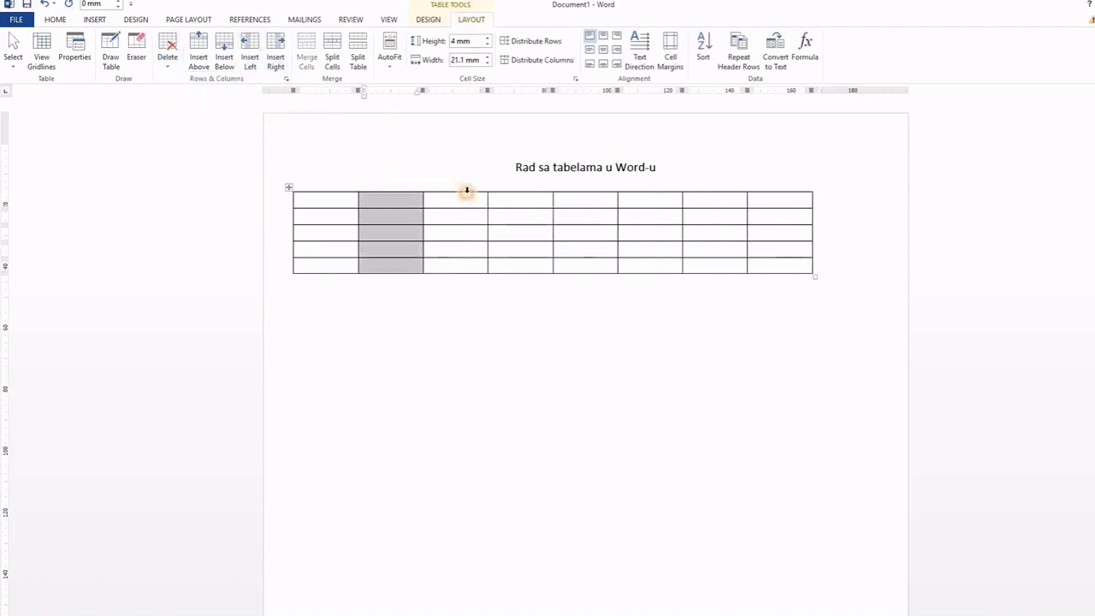
click(168, 57)
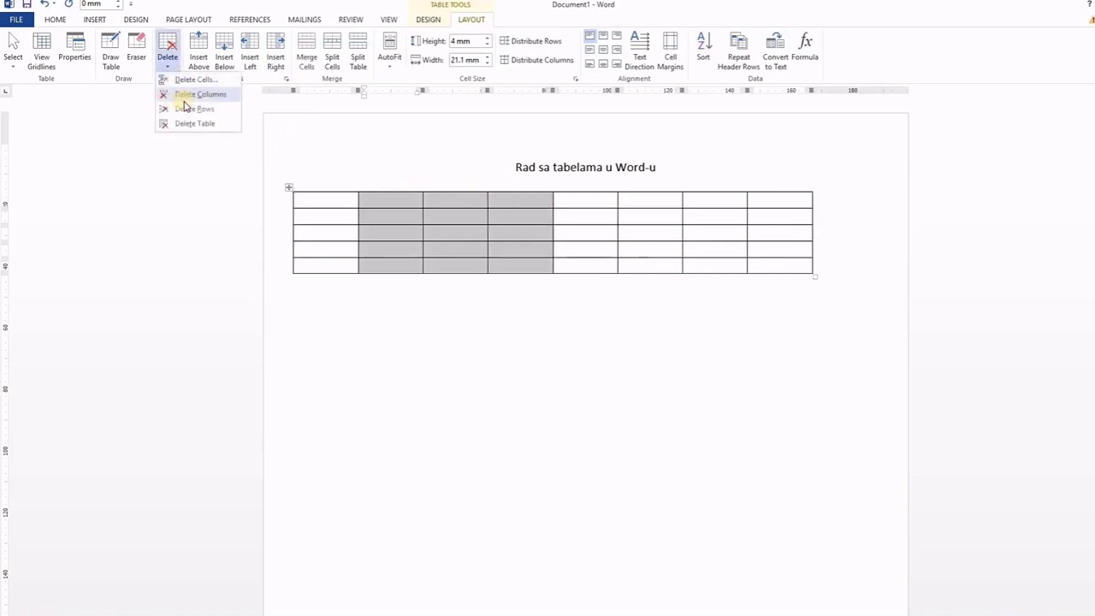
click(200, 94)
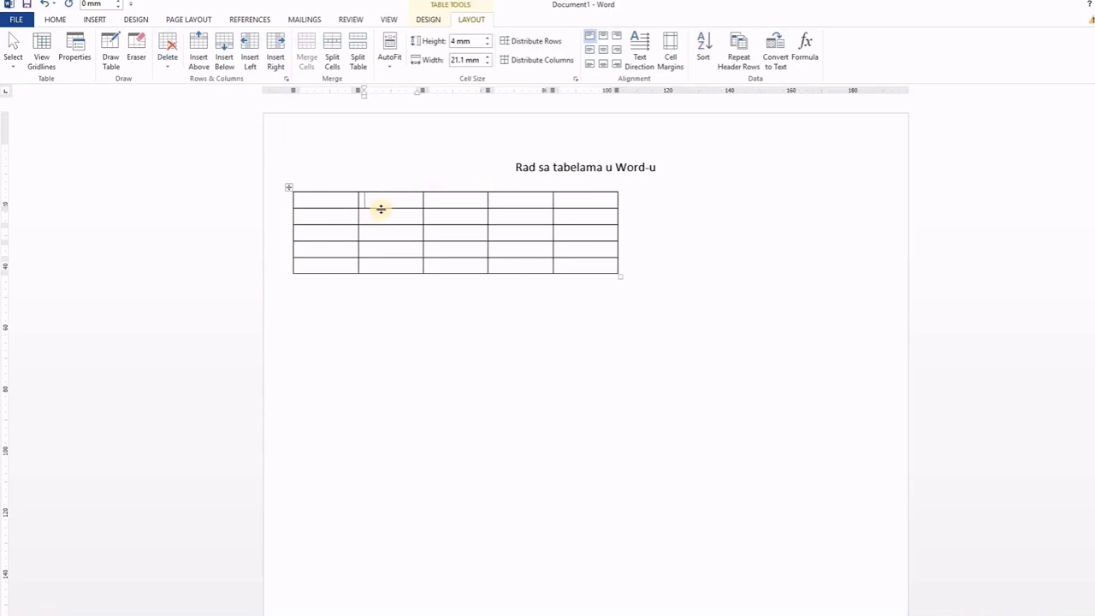
Step: Make the top row 16.7 mm tall and a lower row taller
drag(381, 209, 381, 208)
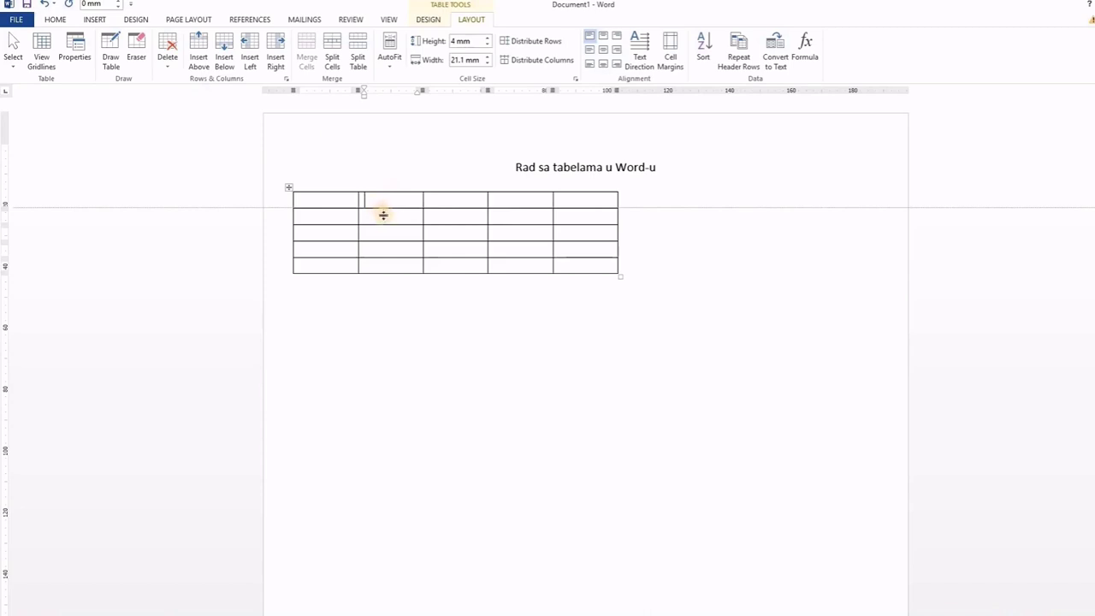
drag(383, 214, 386, 244)
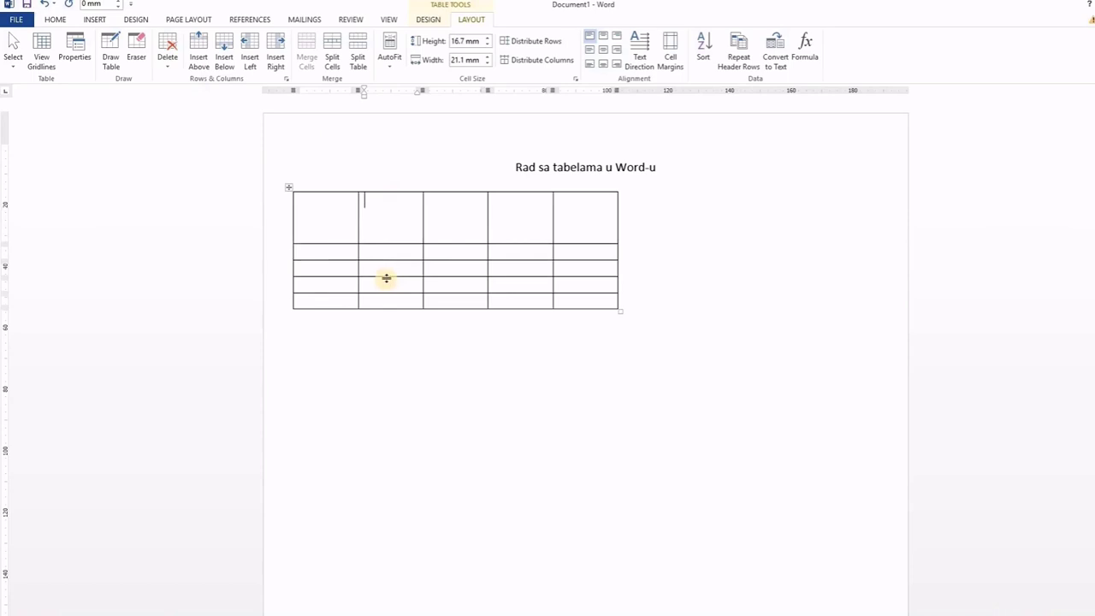
drag(386, 278, 398, 335)
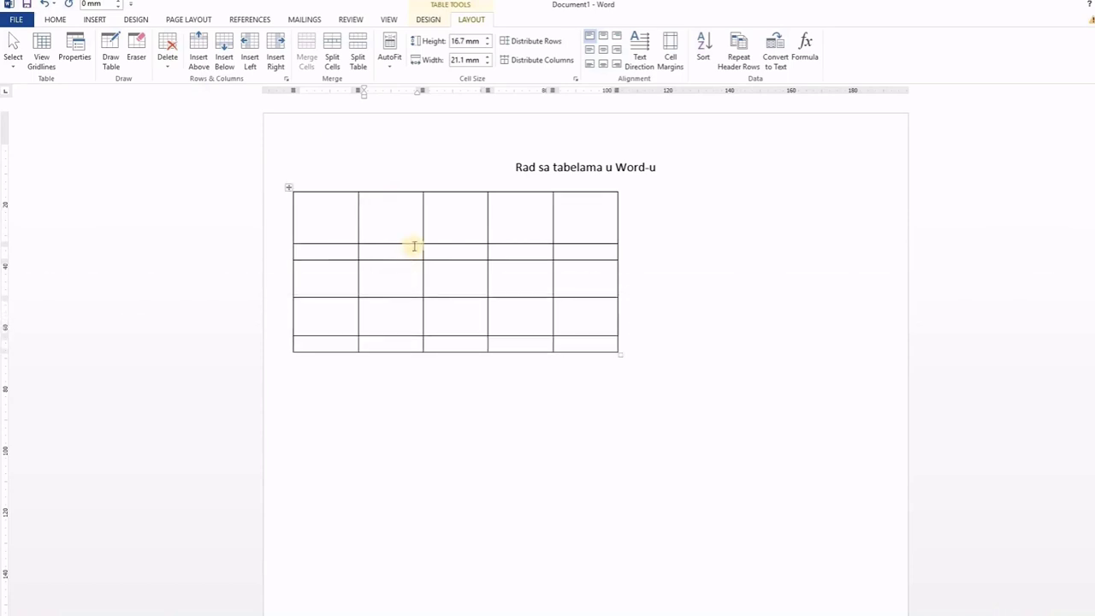
Step: Narrow the second column, widening the third, and narrow the last column
drag(422, 226, 423, 226)
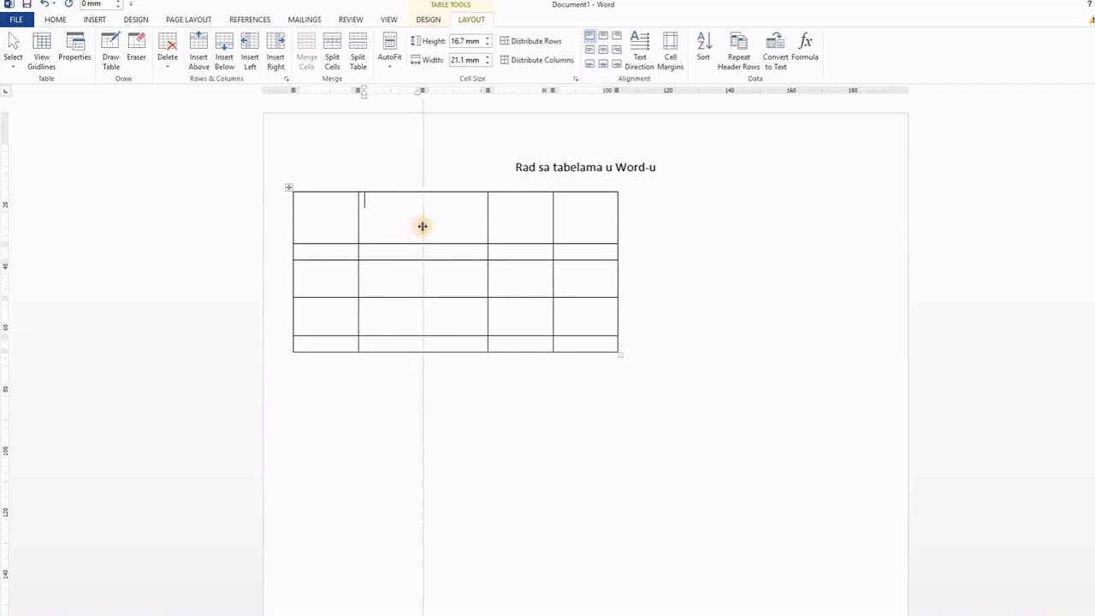
drag(422, 226, 409, 234)
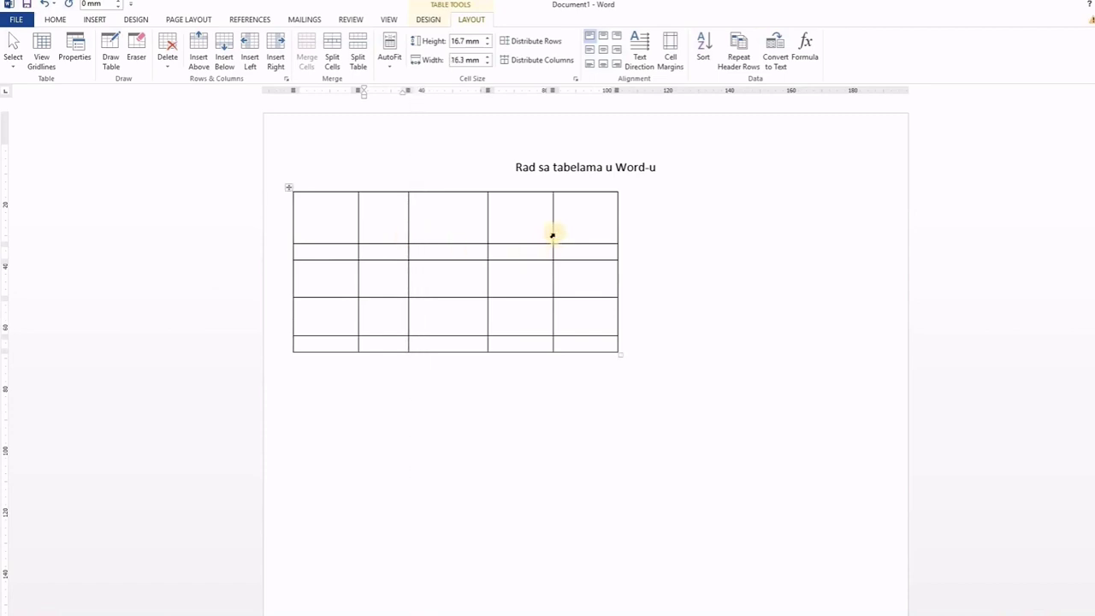
drag(618, 232, 593, 232)
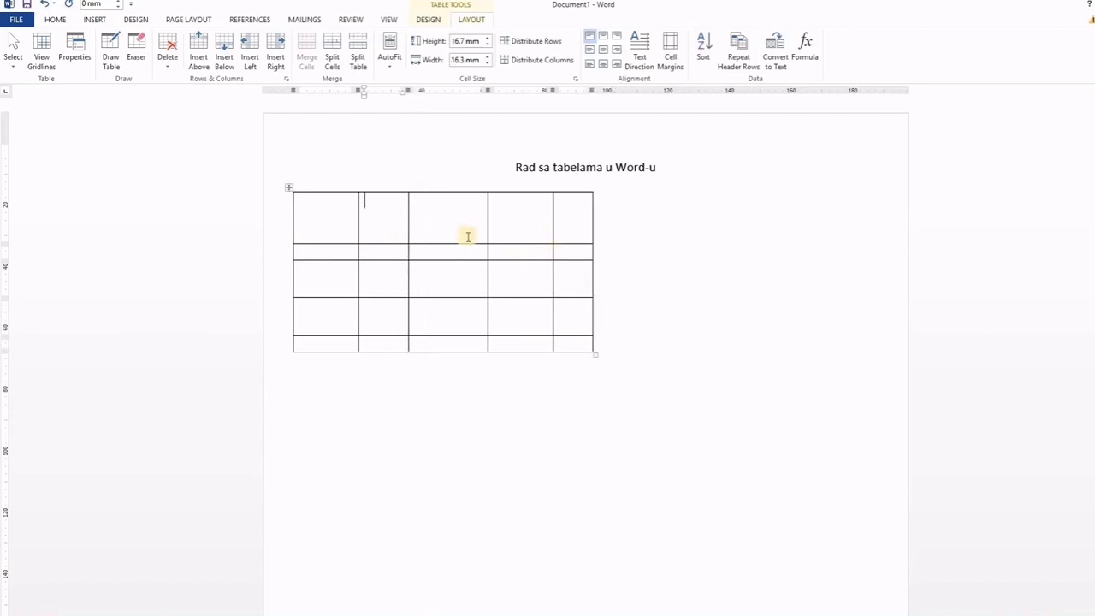
Step: Center the whole table on the page
click(289, 188)
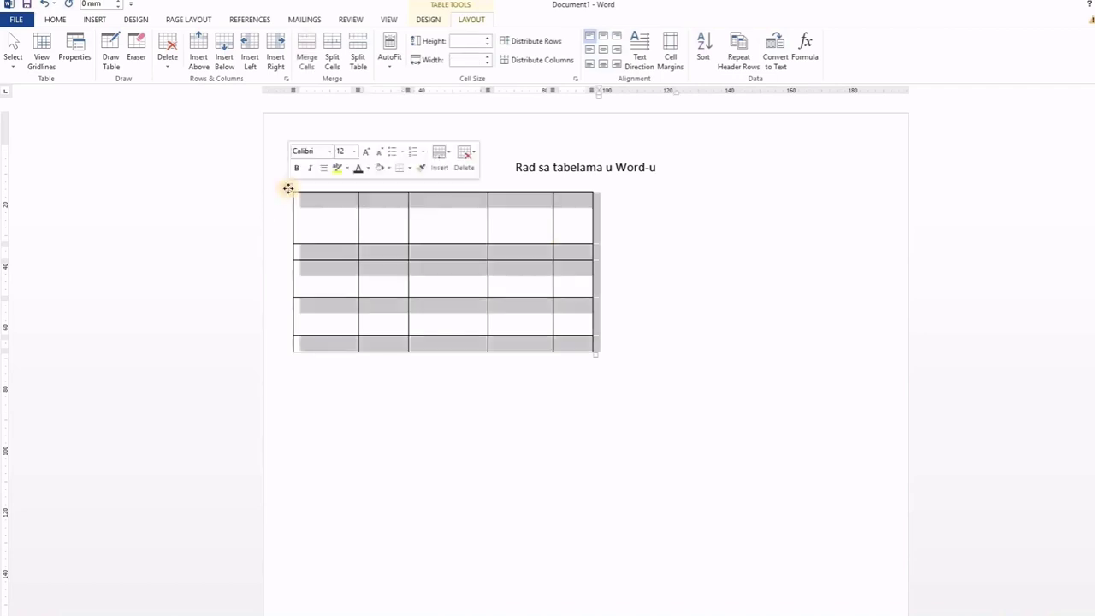
click(55, 19)
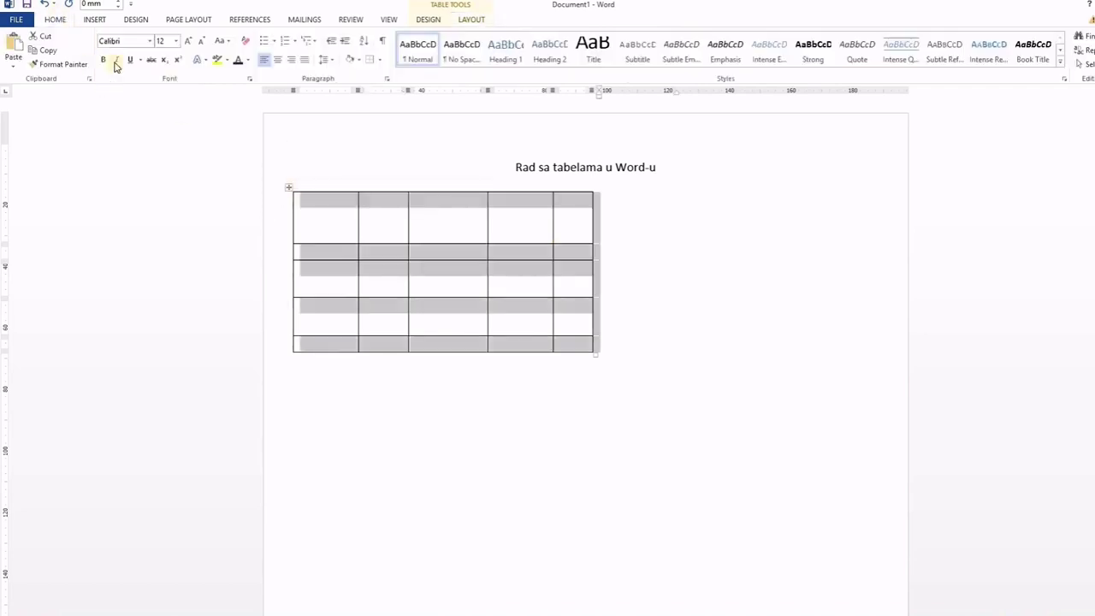
click(278, 60)
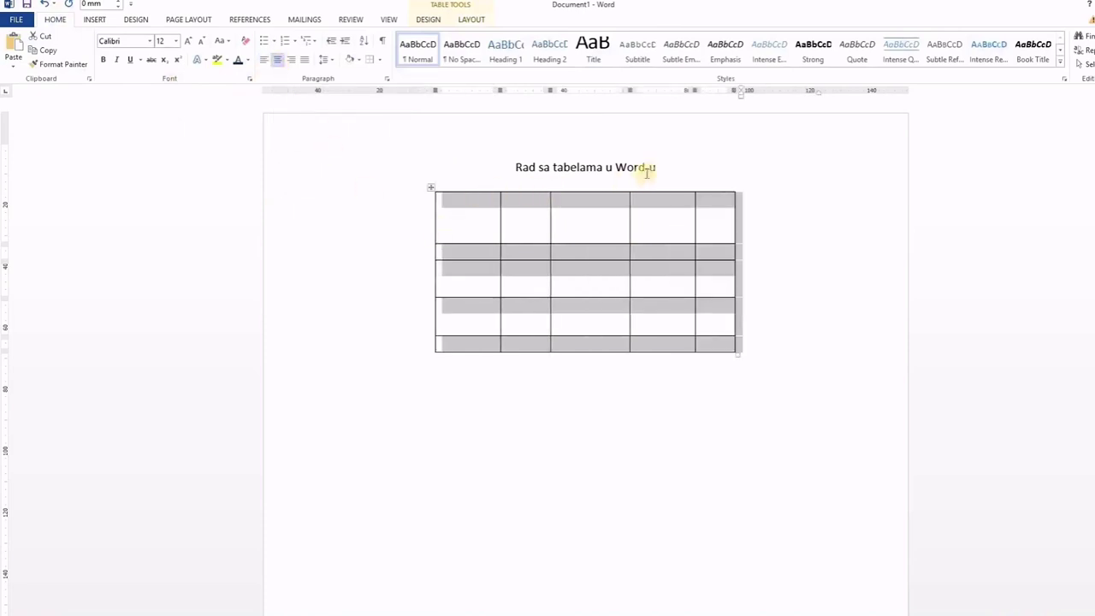
click(677, 170)
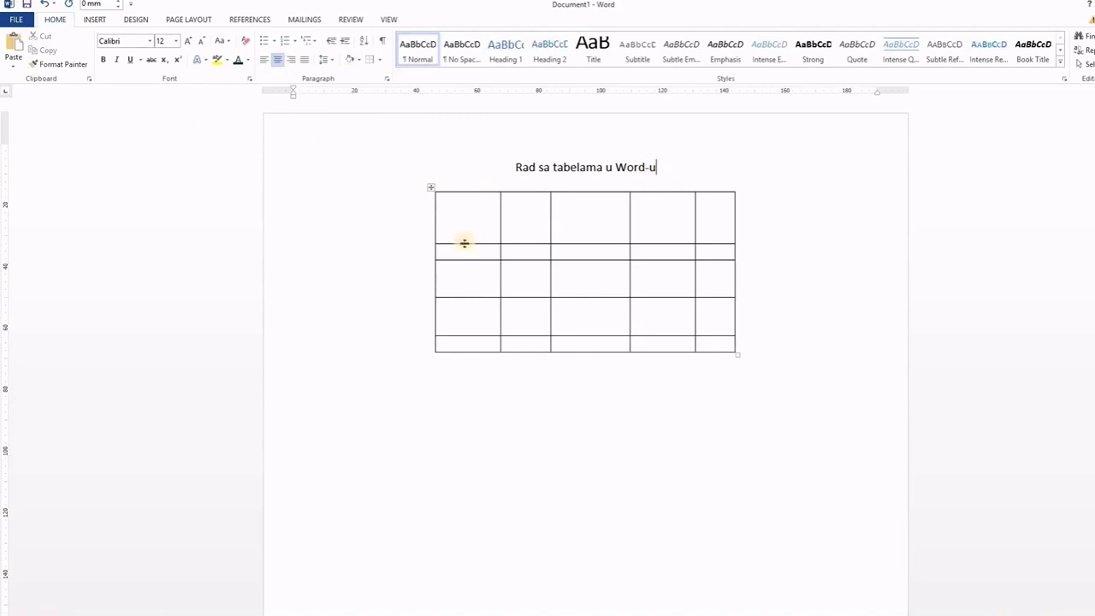
Step: Distribute the table's rows and columns evenly
click(430, 187)
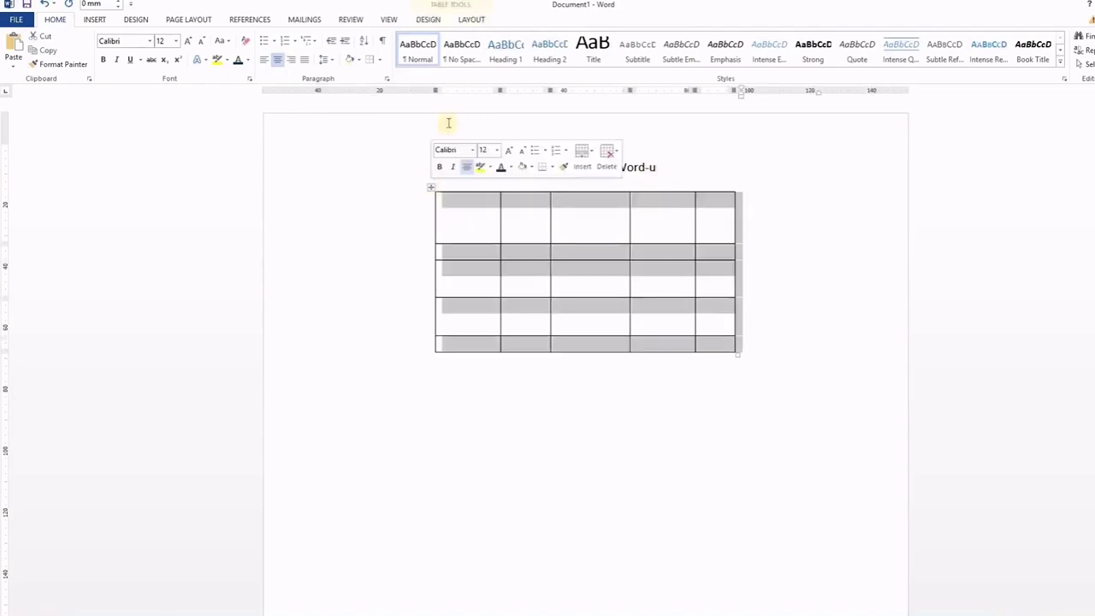
click(469, 21)
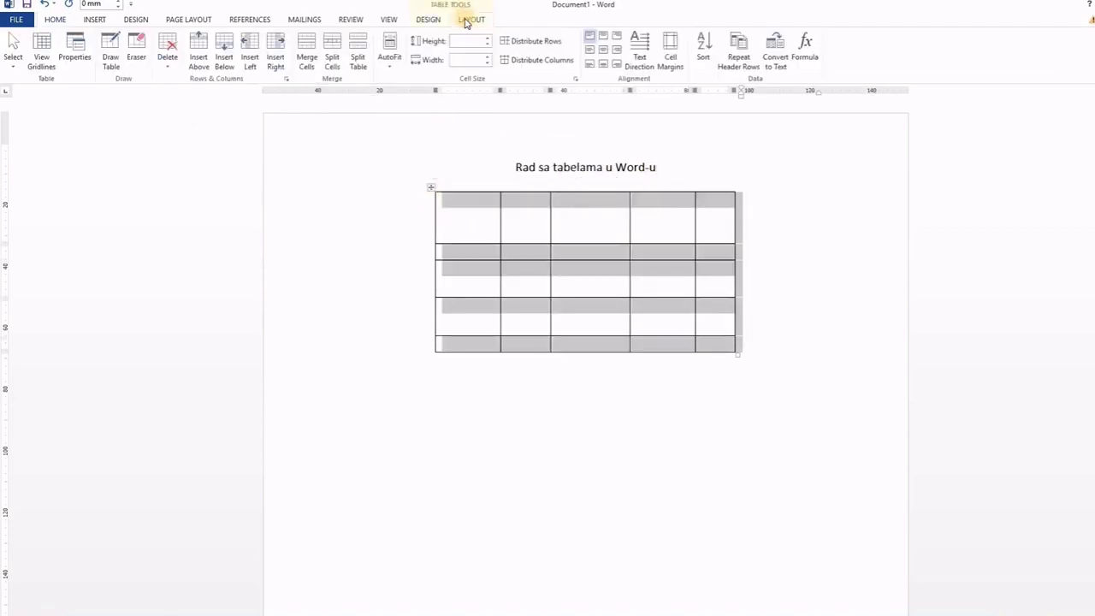
click(553, 43)
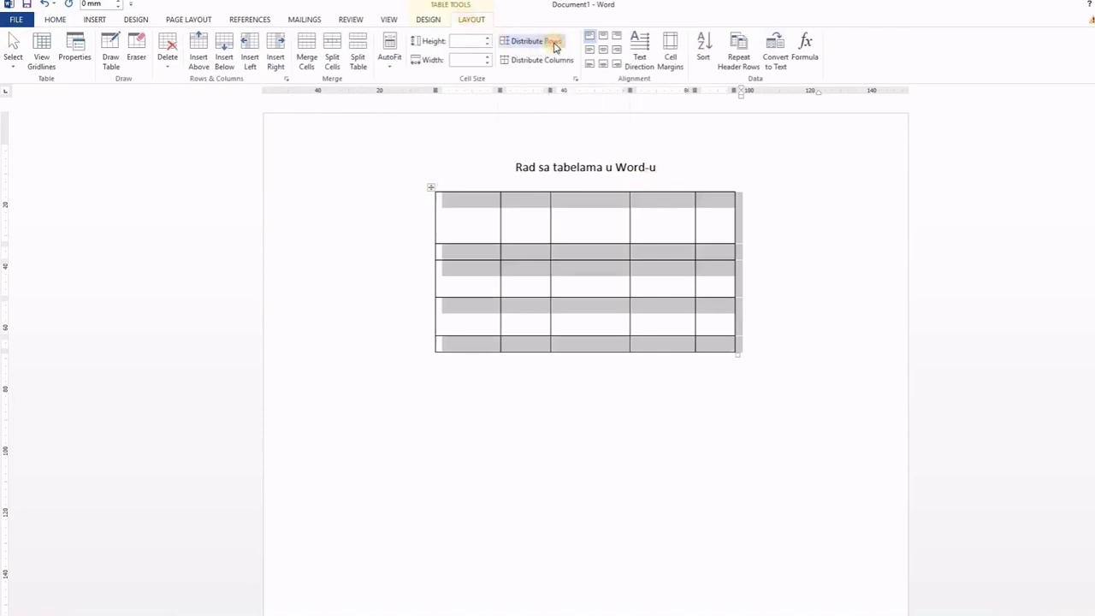
click(661, 172)
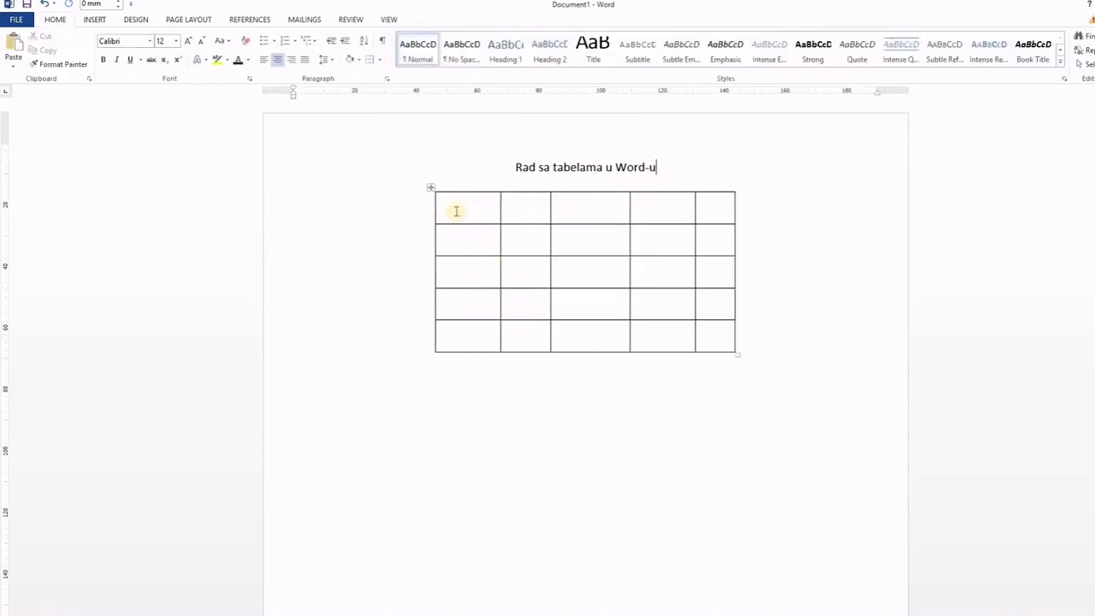
click(432, 188)
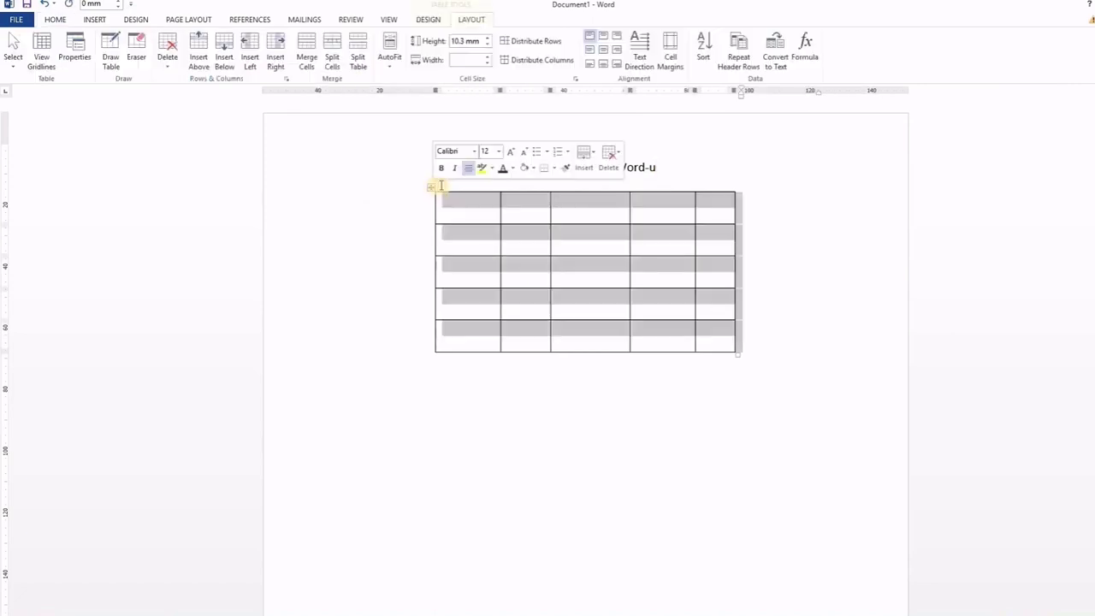
click(548, 61)
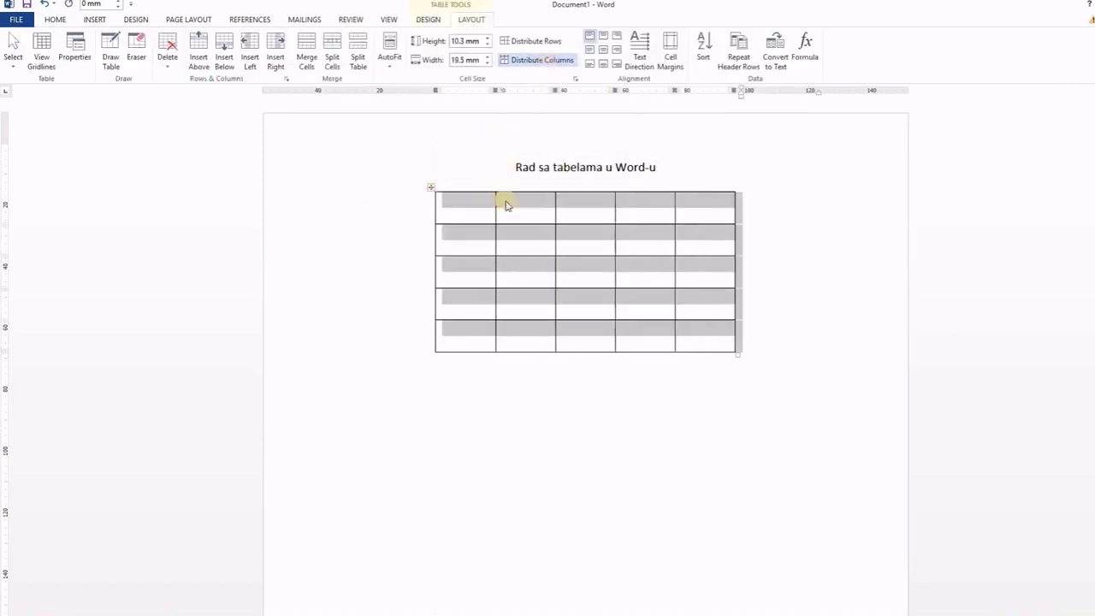
click(630, 180)
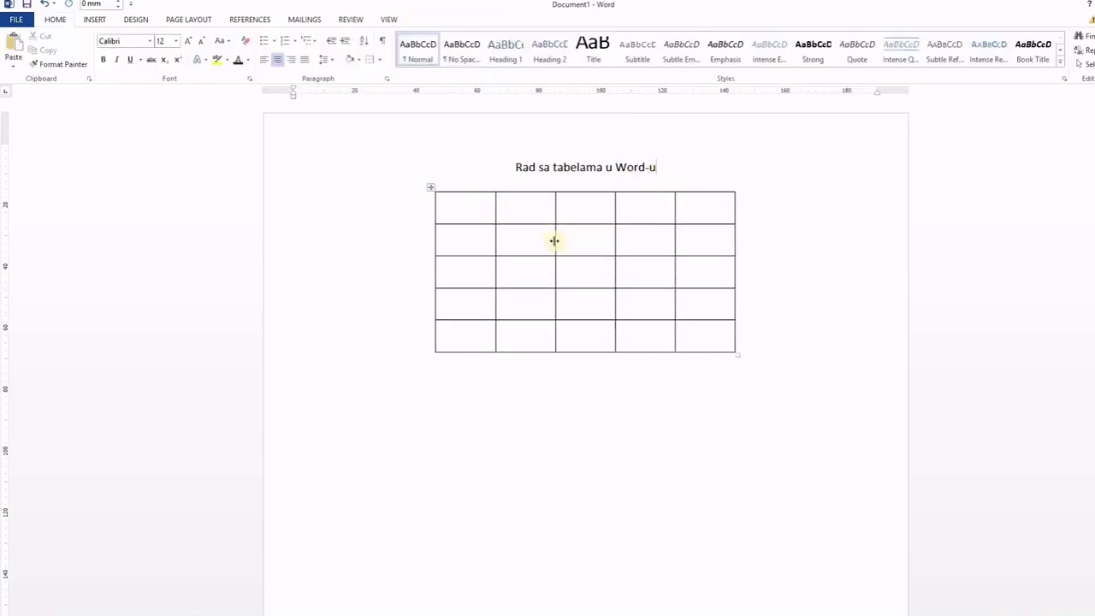
Step: Set every row to 10 mm high and every column to 25 mm wide
click(431, 187)
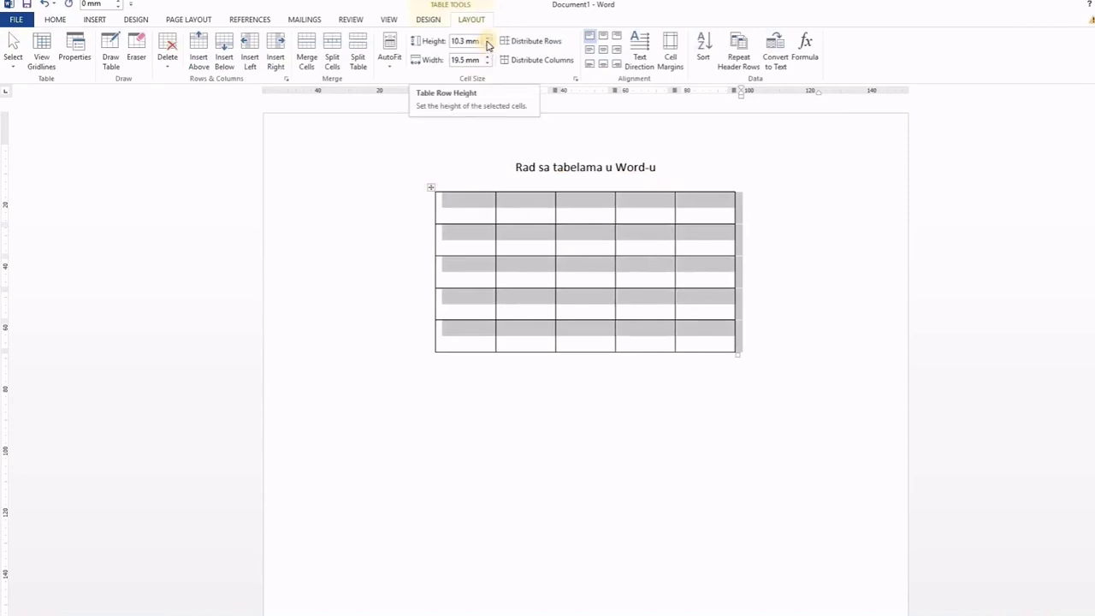
click(487, 45)
click(486, 62)
click(487, 62)
click(487, 62)
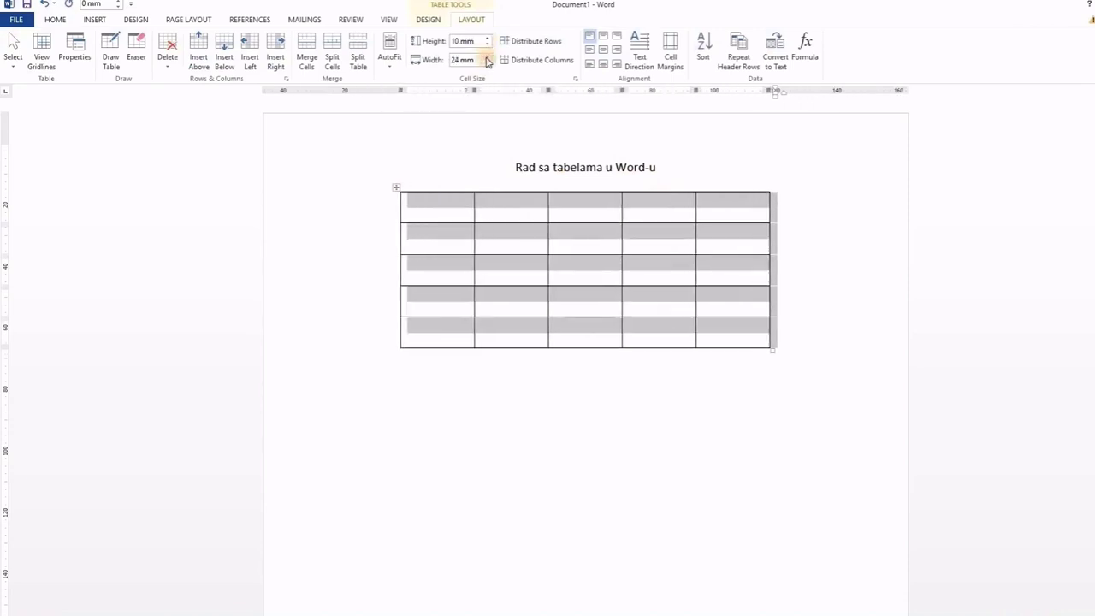
click(476, 231)
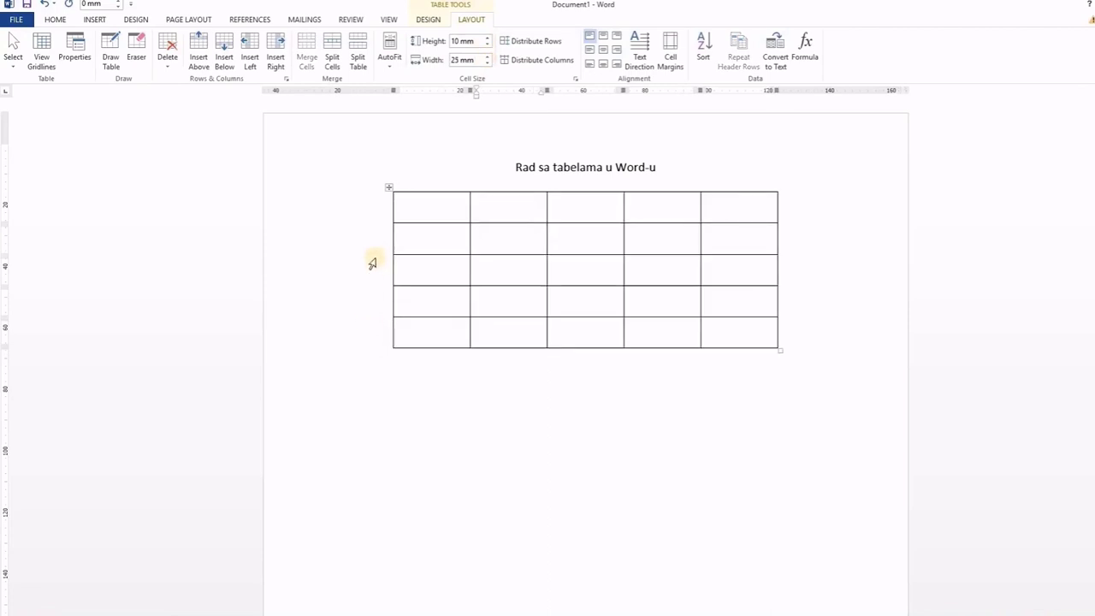
click(373, 210)
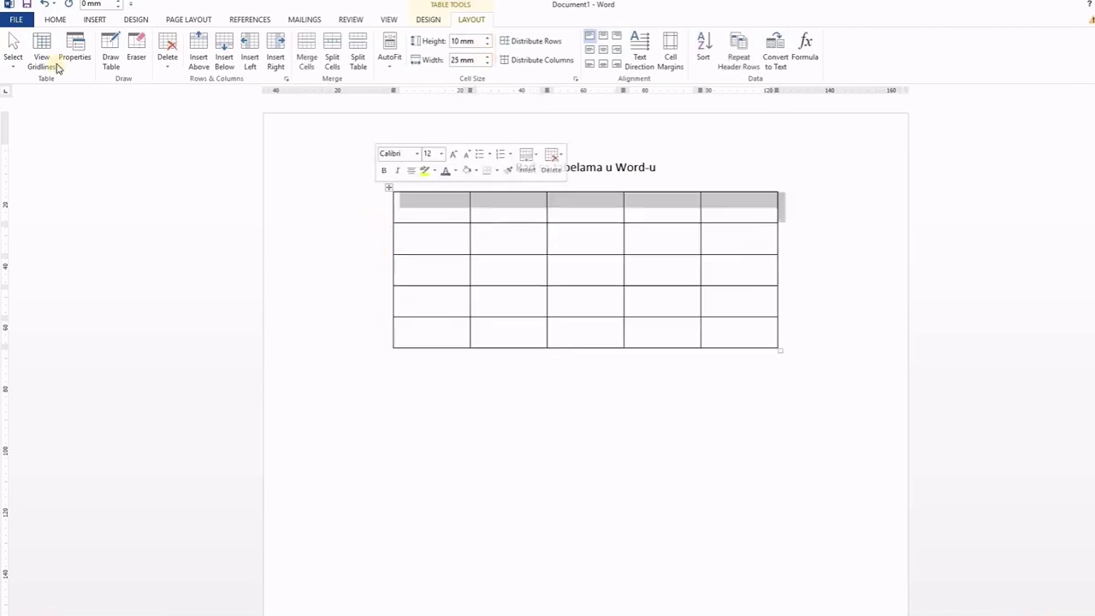
Step: Shade the first and fourth table rows light gold
click(54, 19)
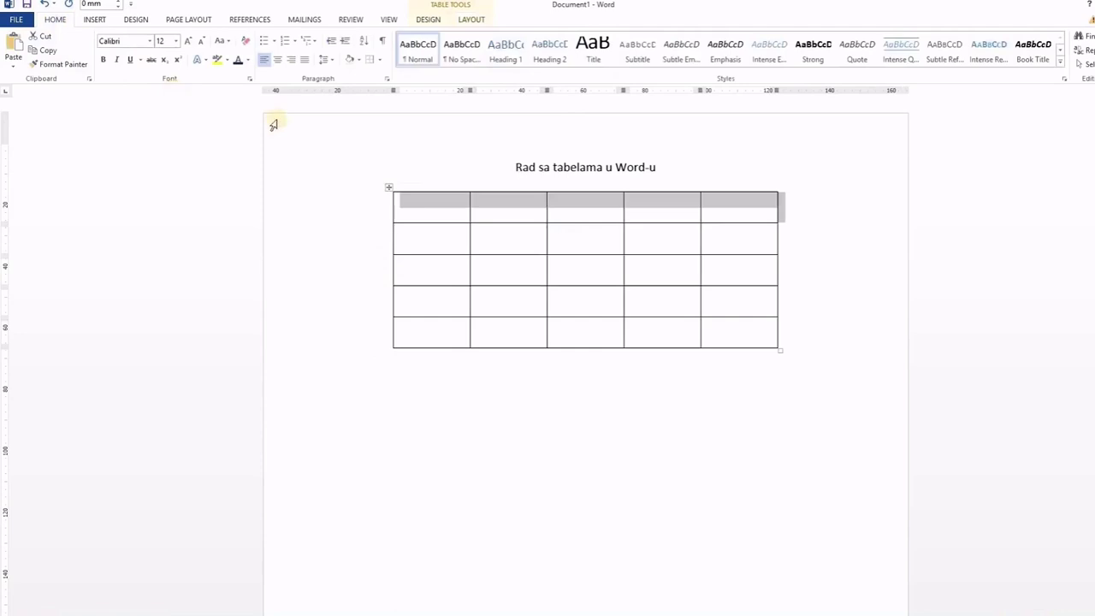
click(359, 60)
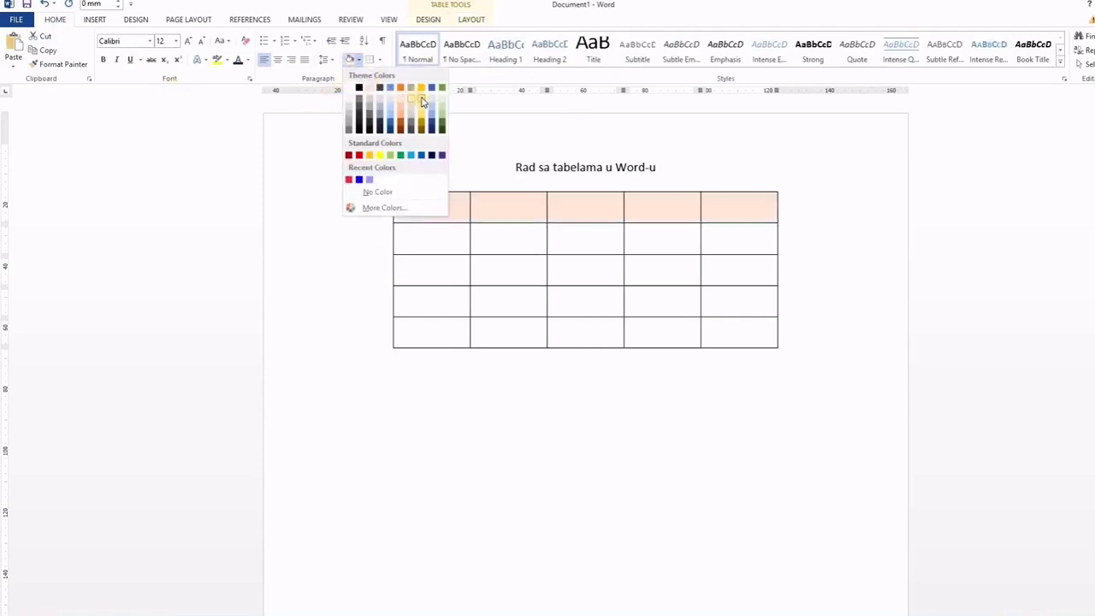
click(419, 102)
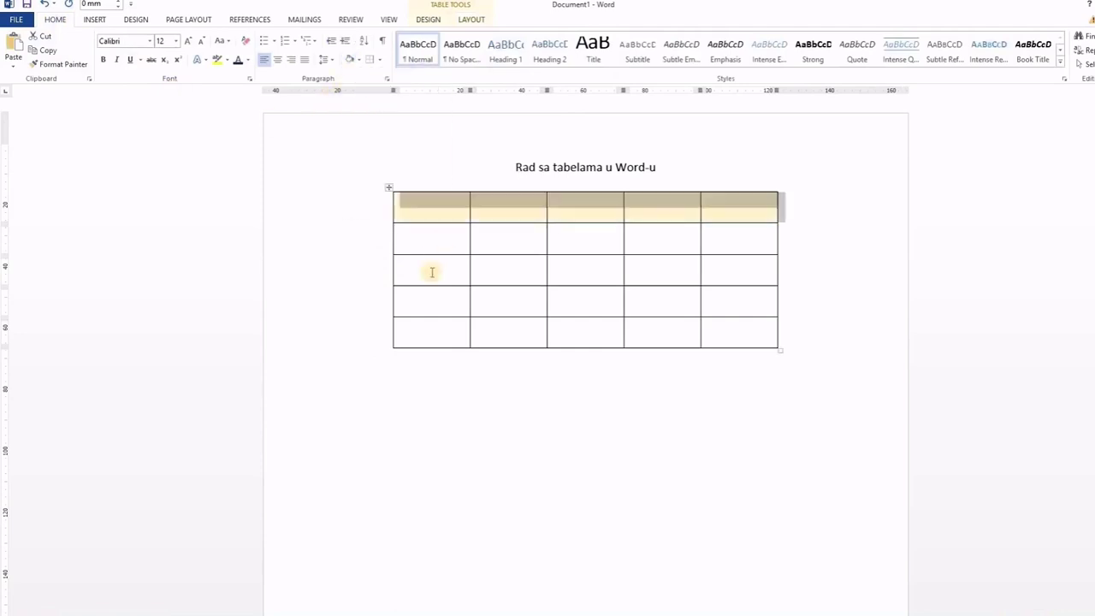
click(379, 303)
click(349, 60)
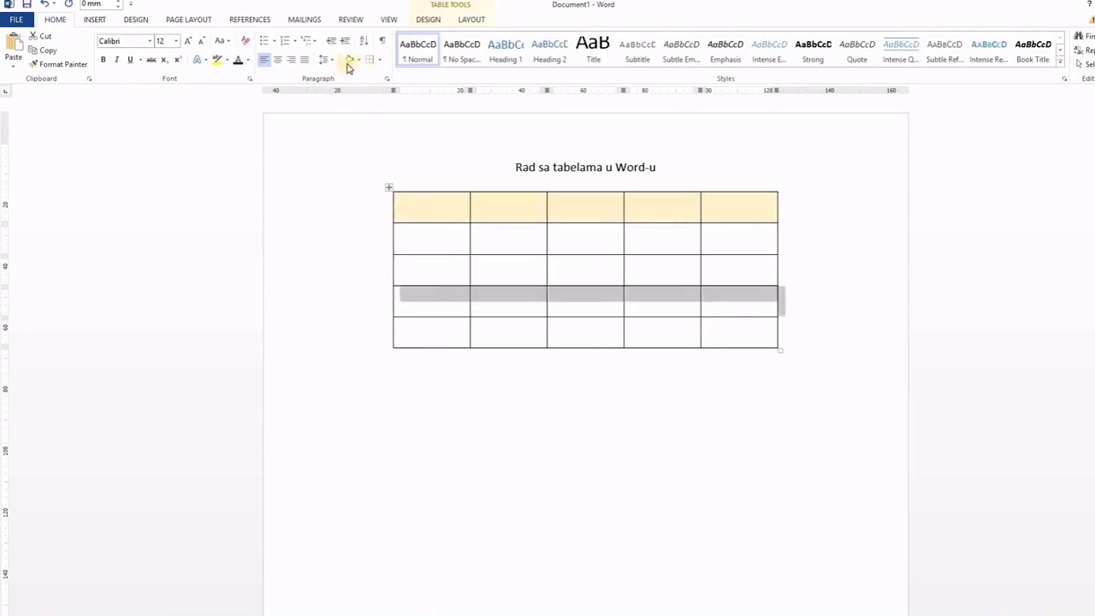
click(489, 270)
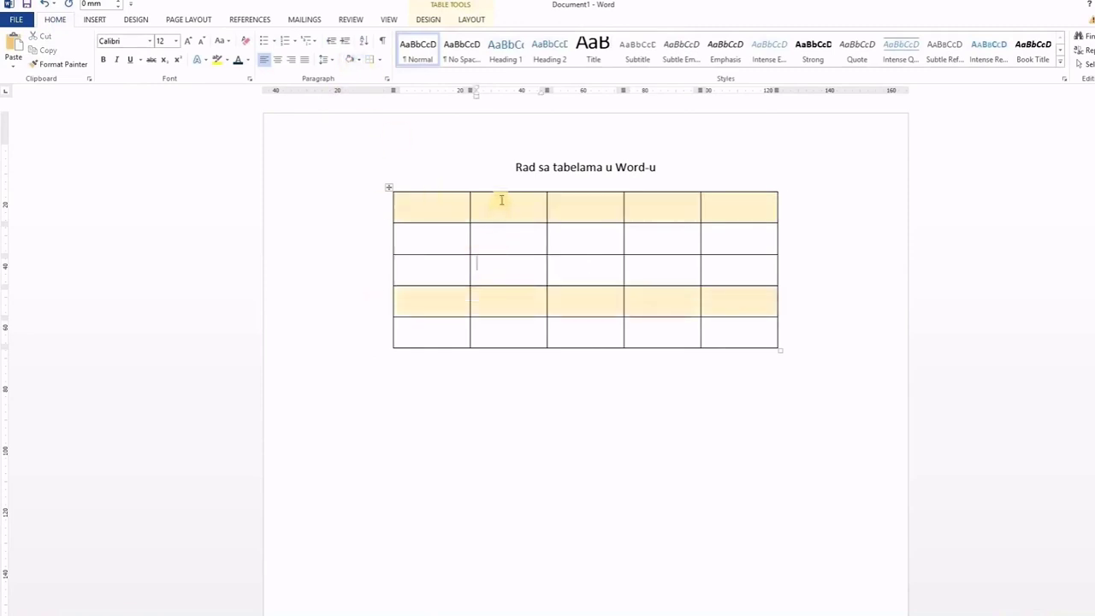
Step: Shade the second column light blue, then open custom shading colours for the first row
click(503, 189)
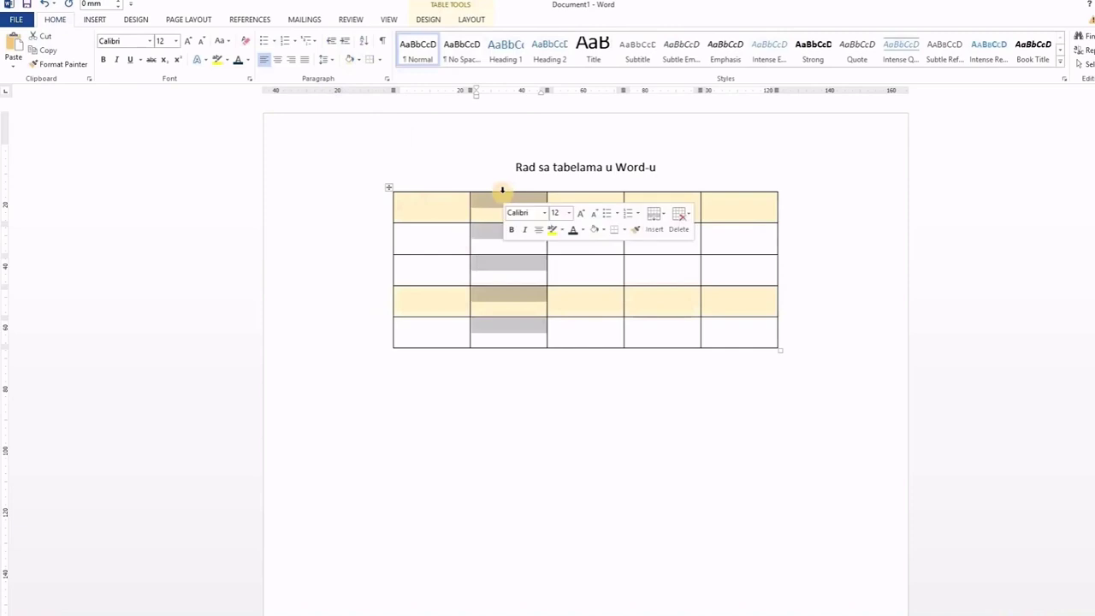
click(359, 60)
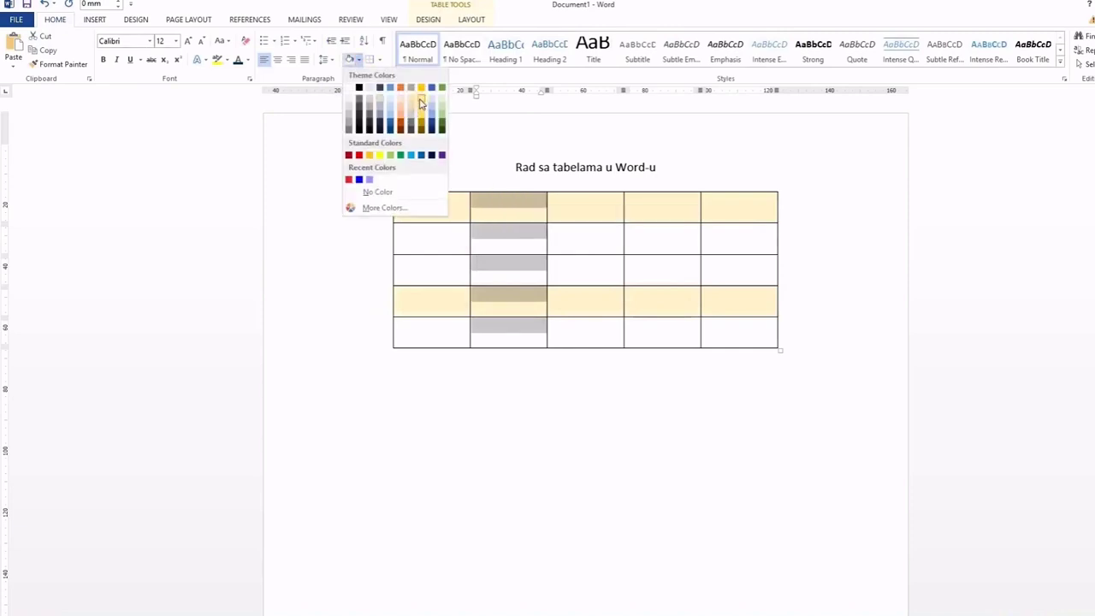
ctrl+click(367, 209)
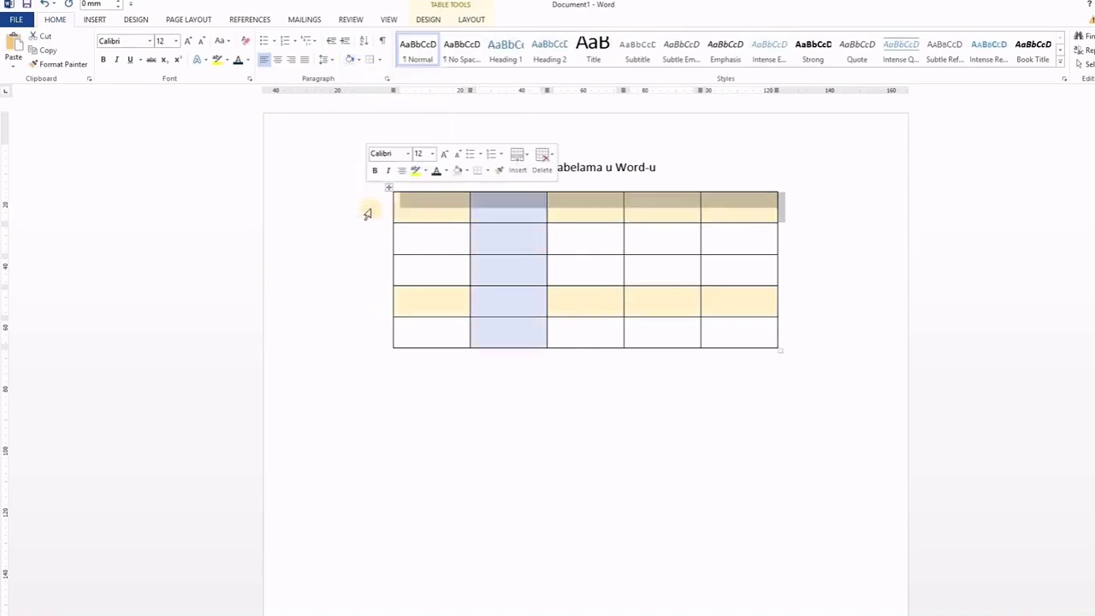
click(468, 175)
click(500, 317)
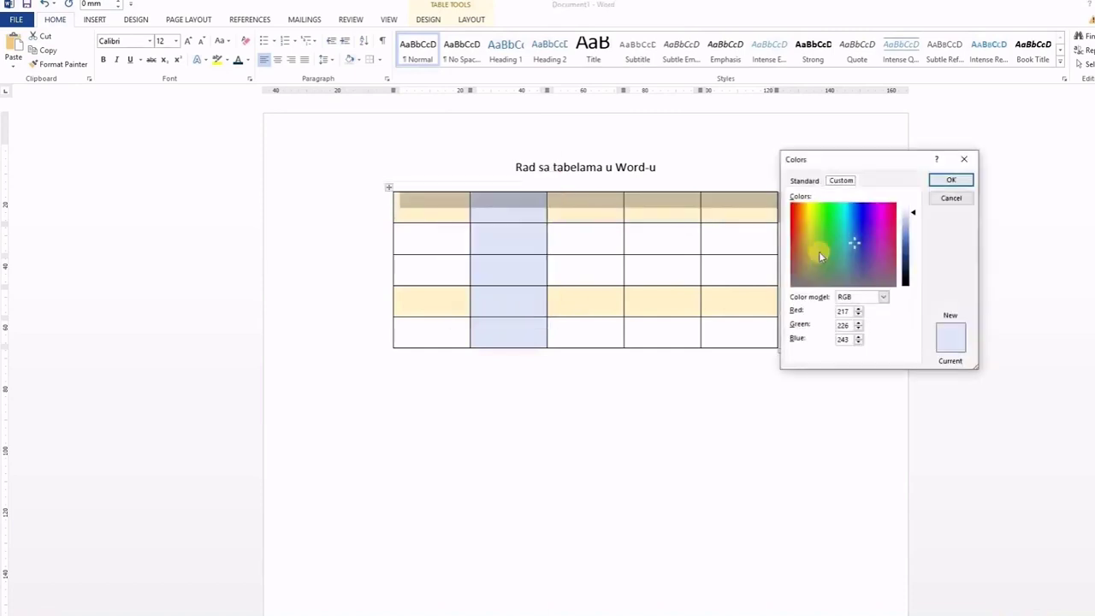
Step: Shade the first row a custom lavender blue (RGB 185, 182, 252)
mouse_move(838, 232)
mouse_down()
mouse_move(845, 245)
mouse_move(861, 210)
mouse_move(911, 223)
mouse_move(911, 245)
mouse_move(914, 221)
mouse_up()
click(950, 180)
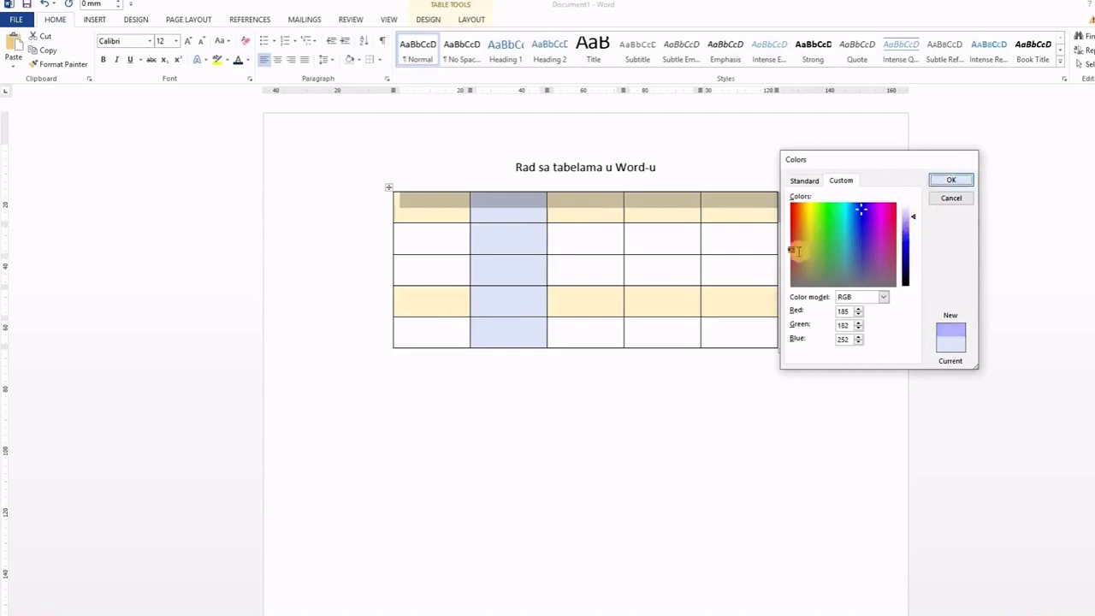
click(657, 265)
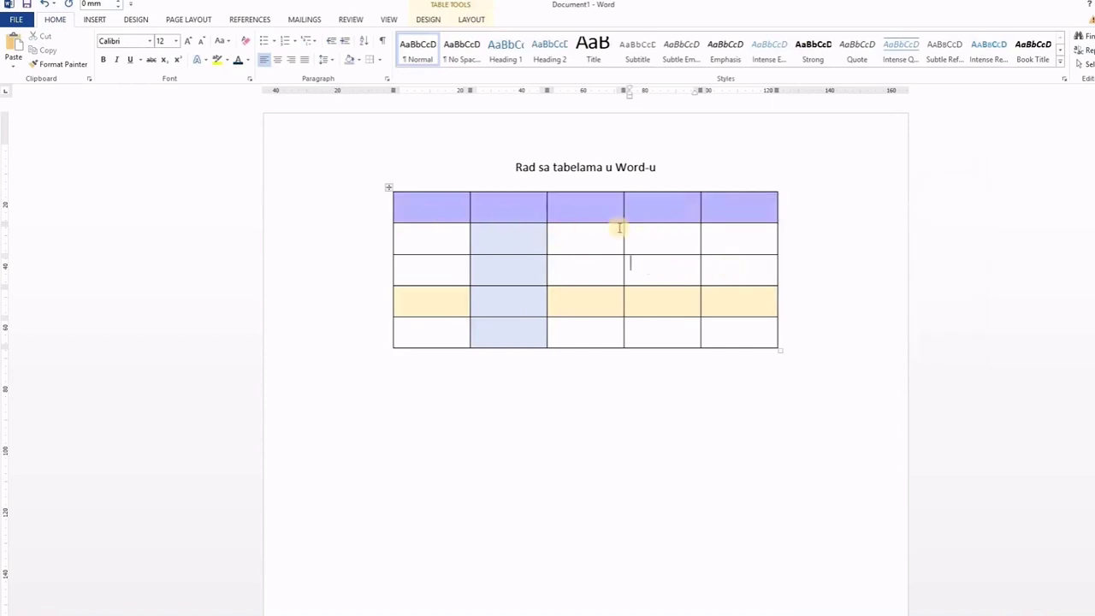
click(389, 187)
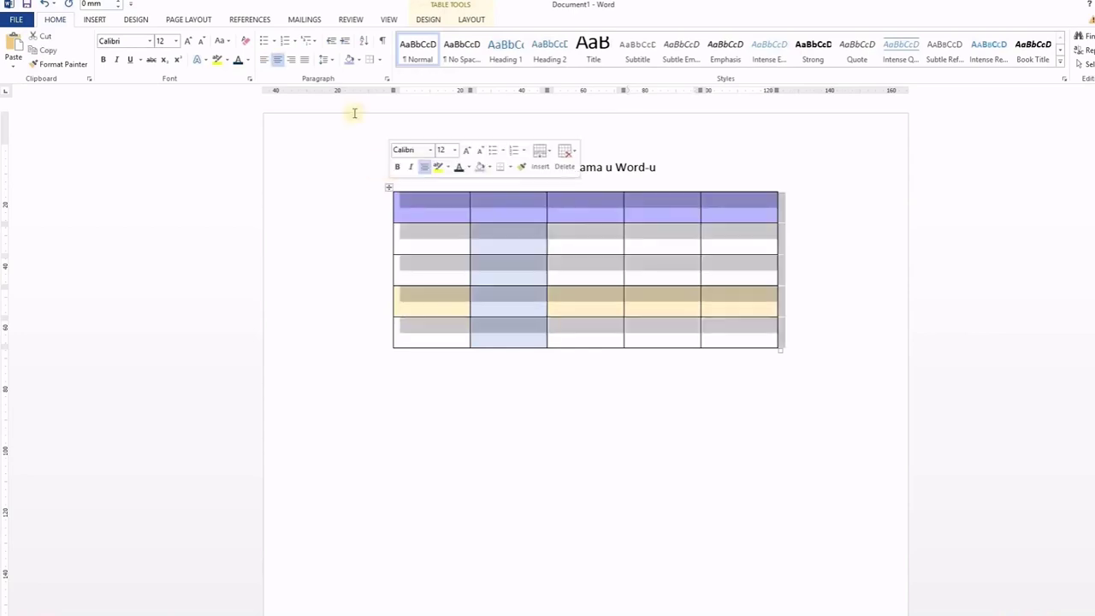
Step: Set the whole table's shading to White, clearing all colours
click(360, 61)
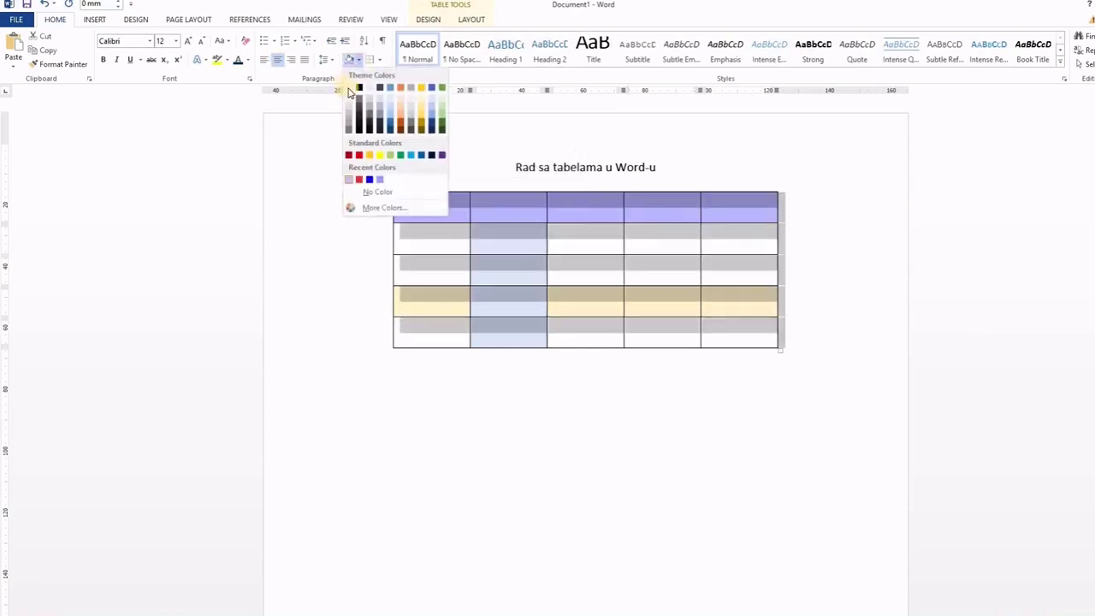
click(349, 88)
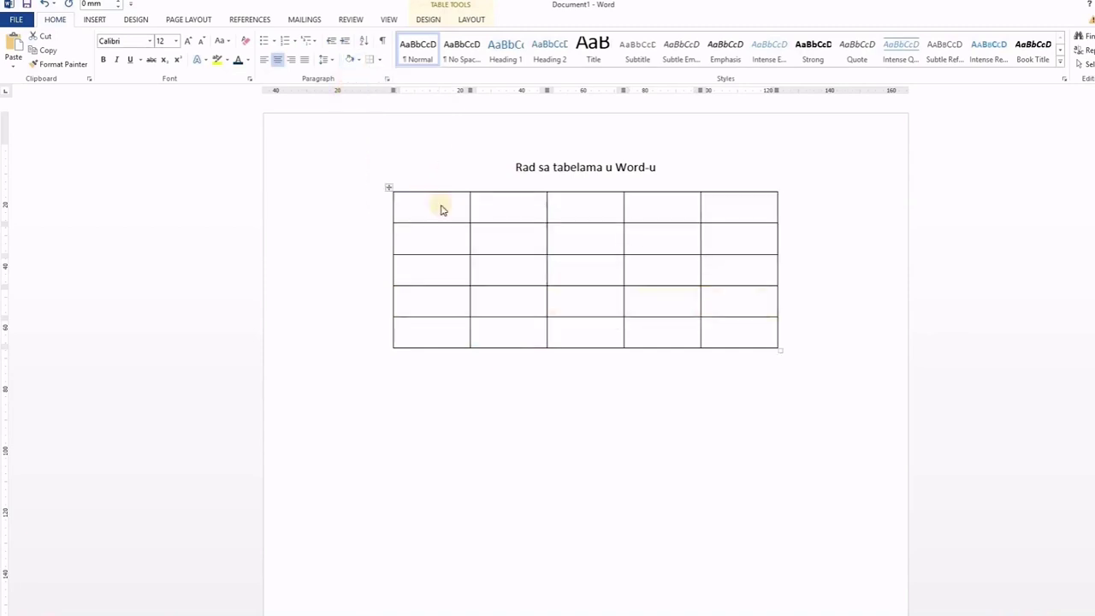
click(534, 241)
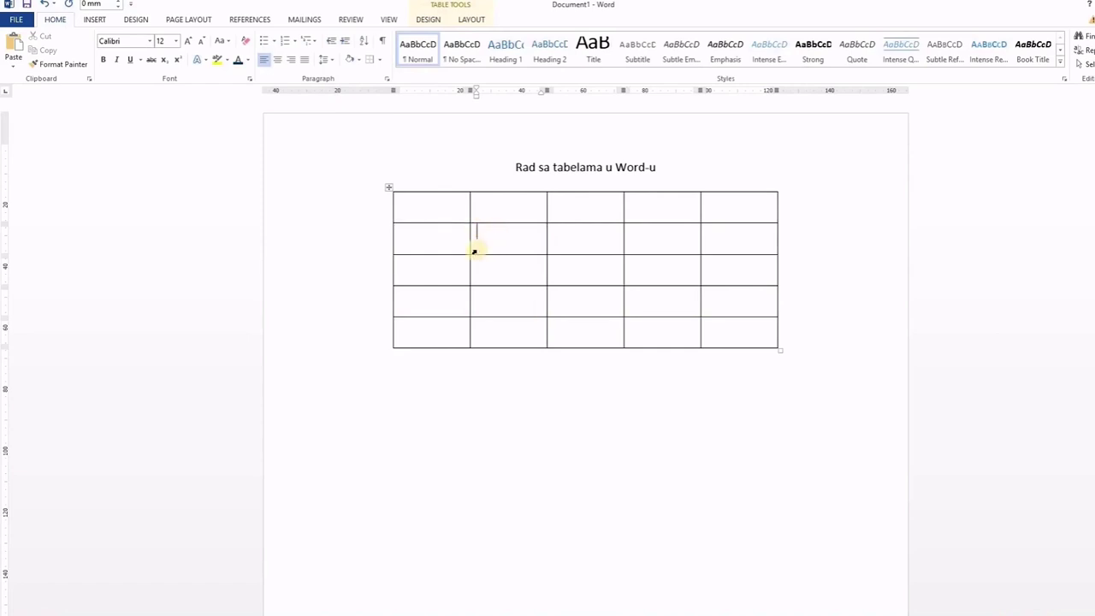
click(474, 248)
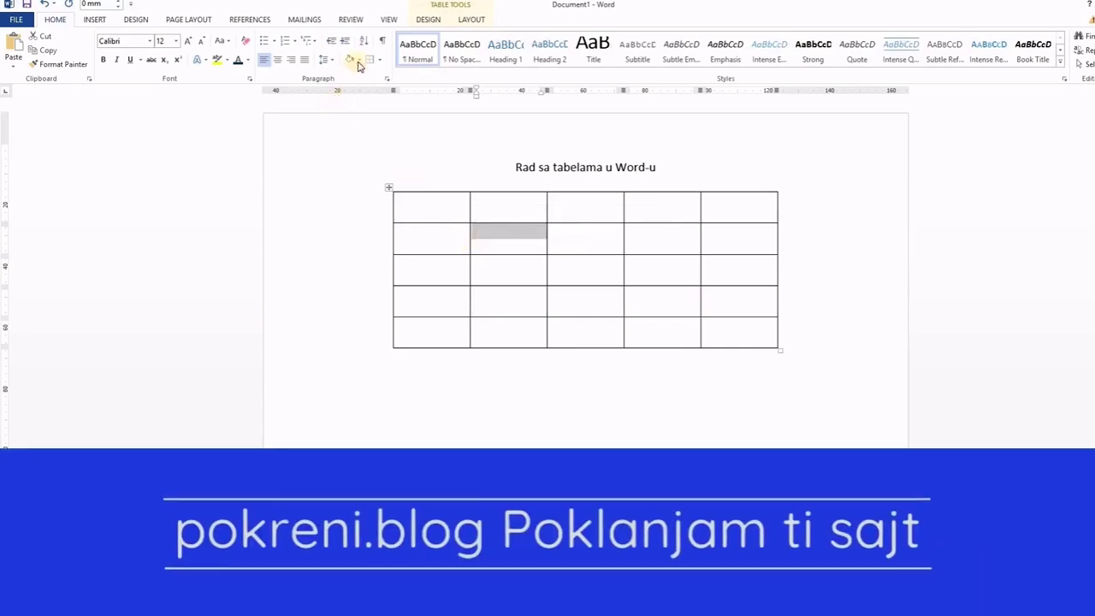
click(357, 59)
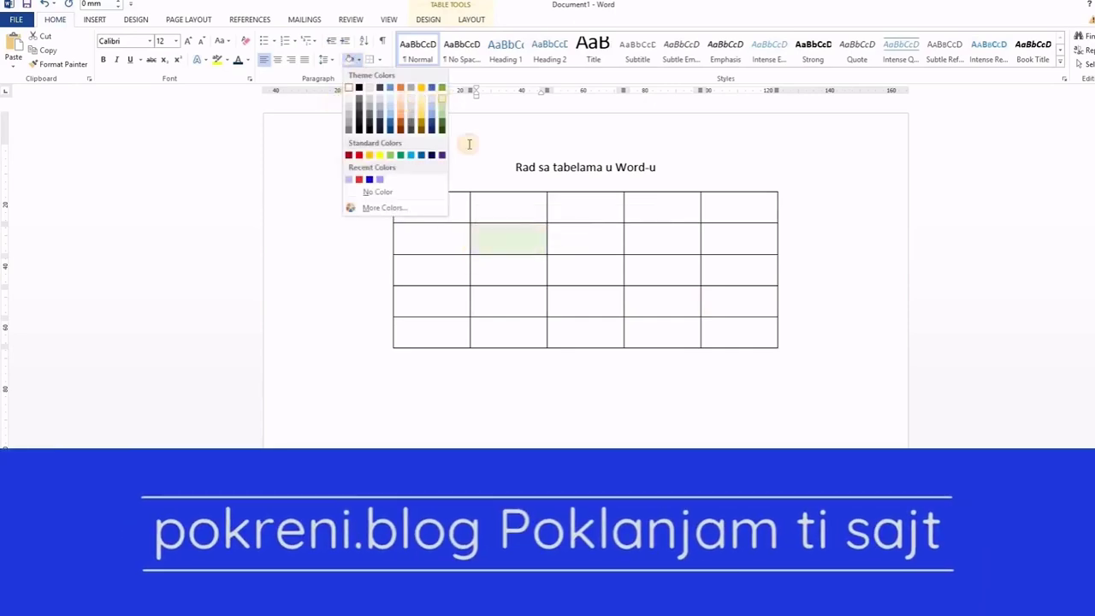
click(629, 262)
click(358, 59)
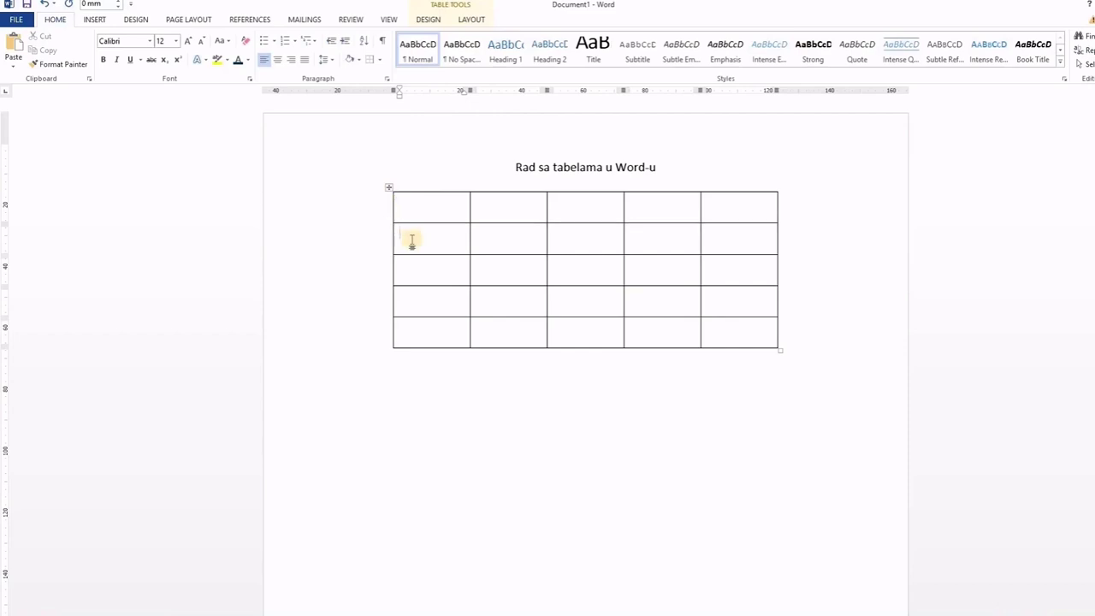
click(388, 186)
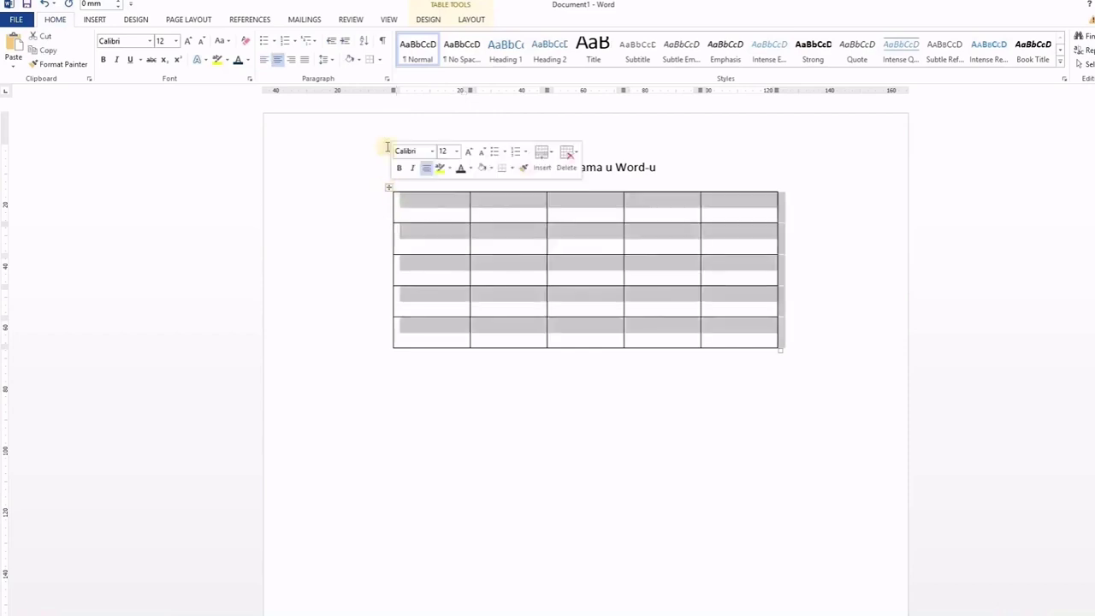
click(358, 60)
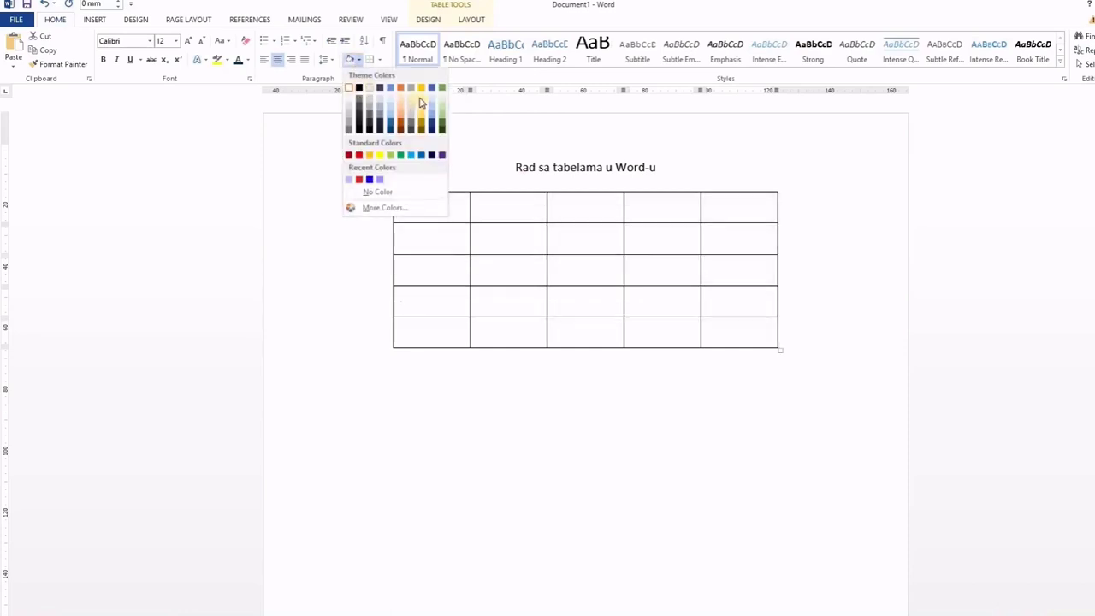
click(485, 226)
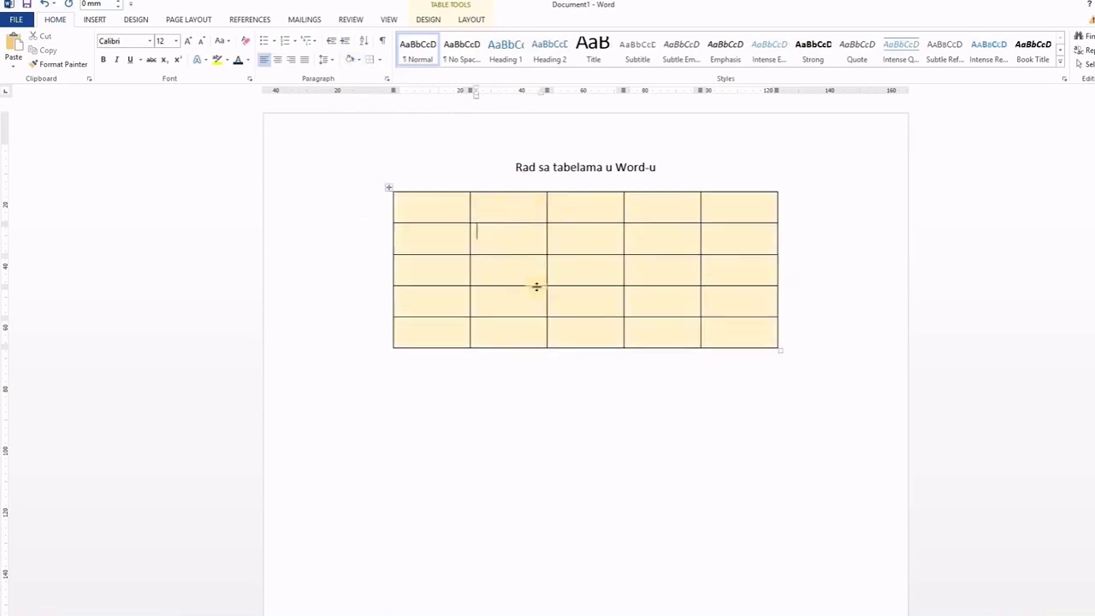
click(365, 213)
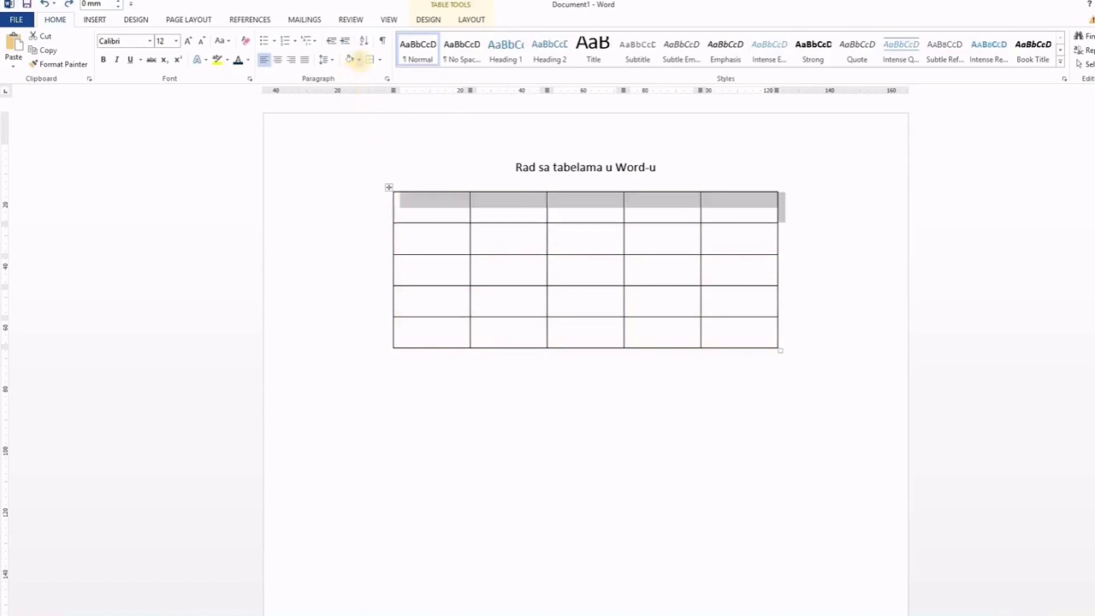
Step: Undo light orange on column 2, leaving only the row 3, column 3 cell orange
click(359, 59)
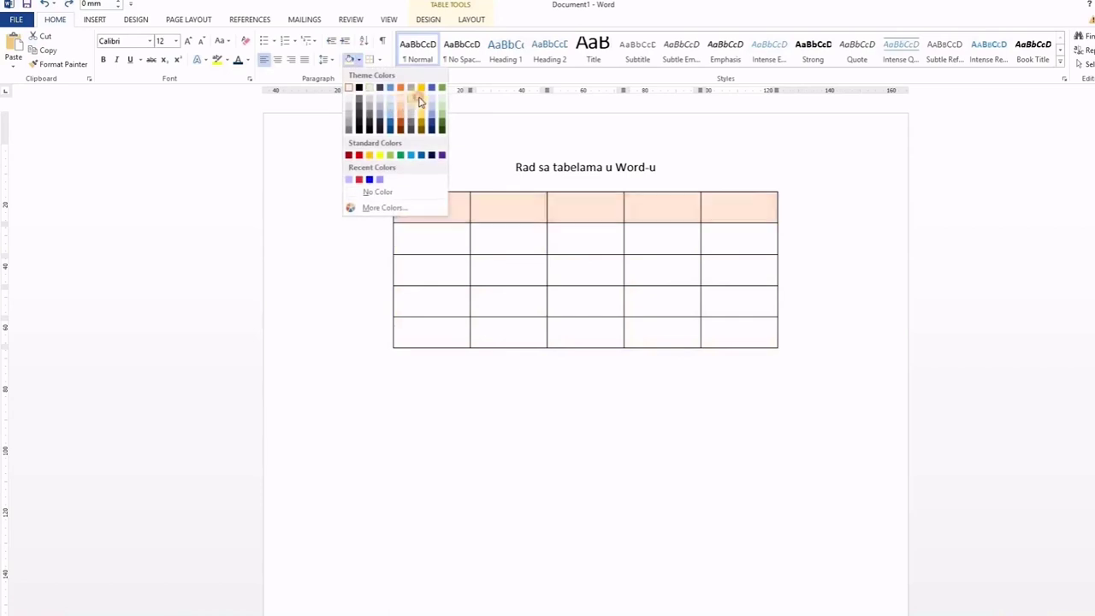
click(498, 190)
click(498, 188)
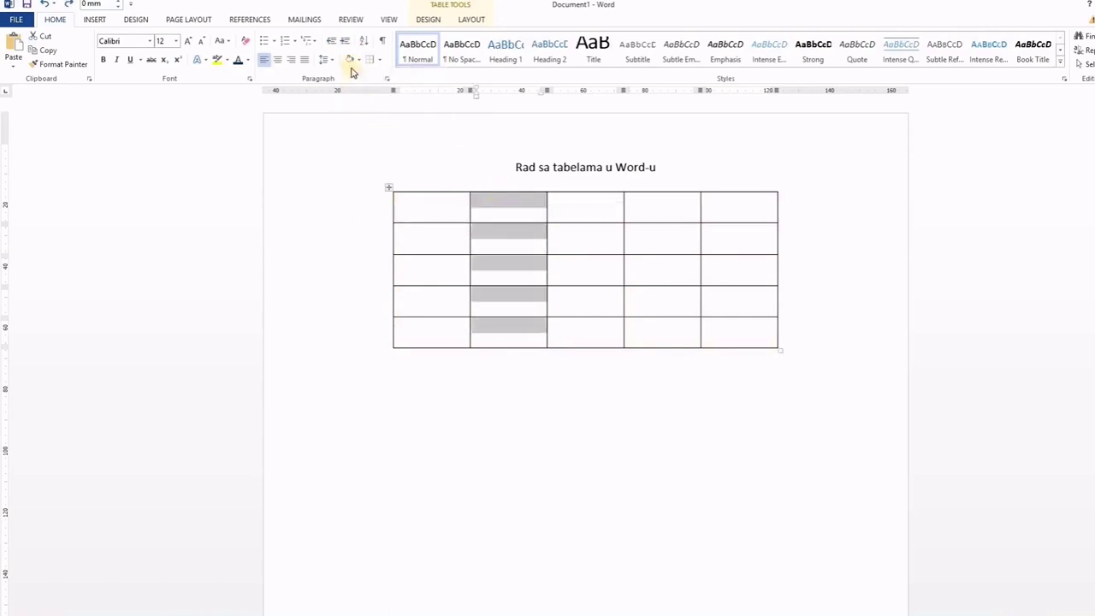
click(442, 179)
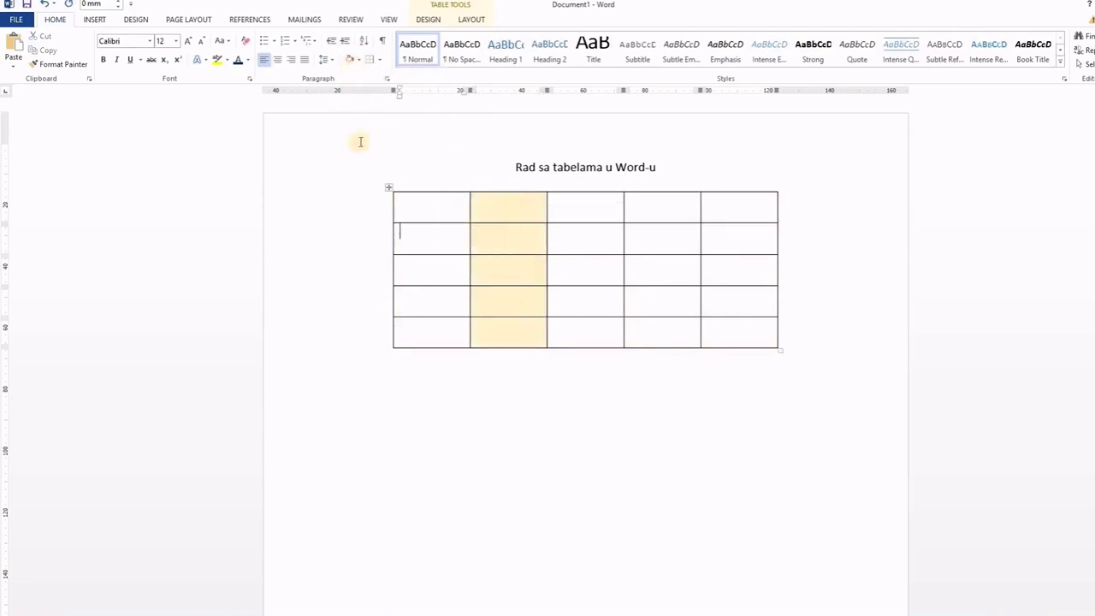
click(44, 4)
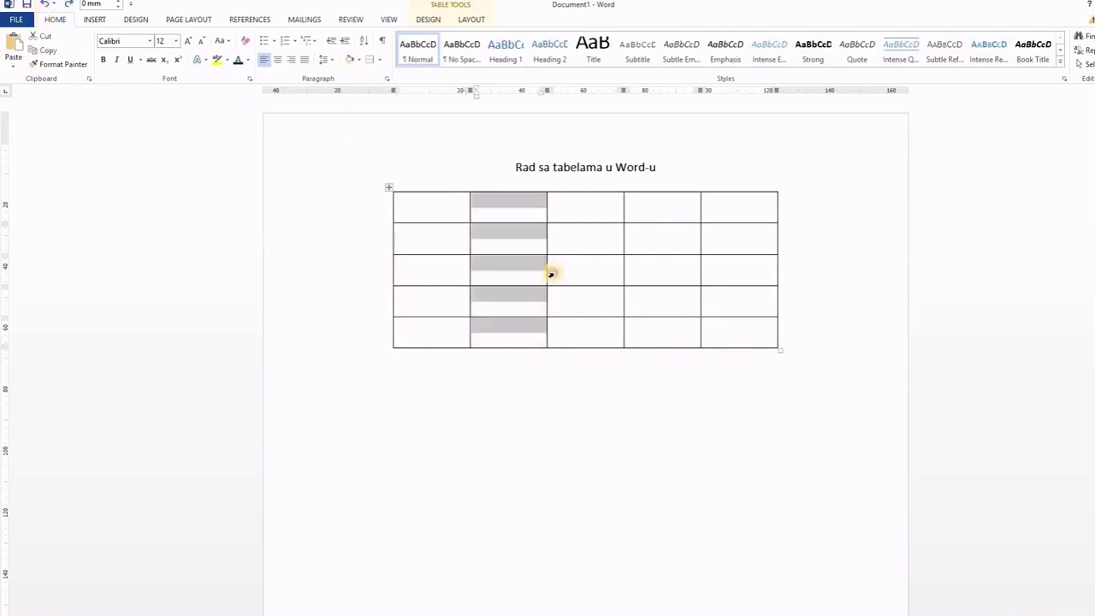
click(551, 274)
click(485, 267)
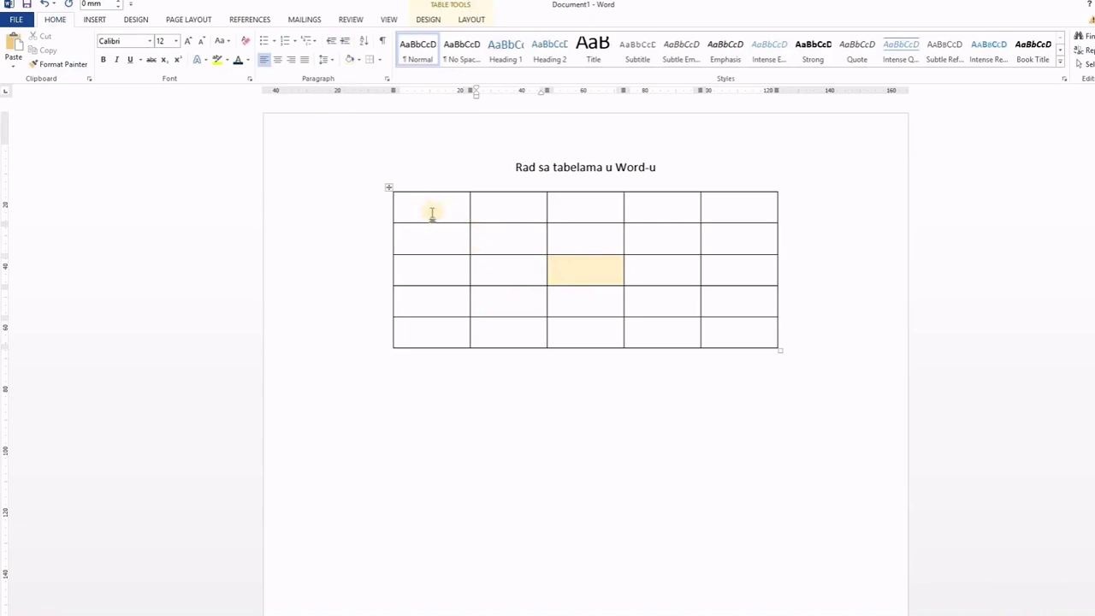
Step: Undo the cell's orange shading and open Table Properties for the whole table
click(402, 232)
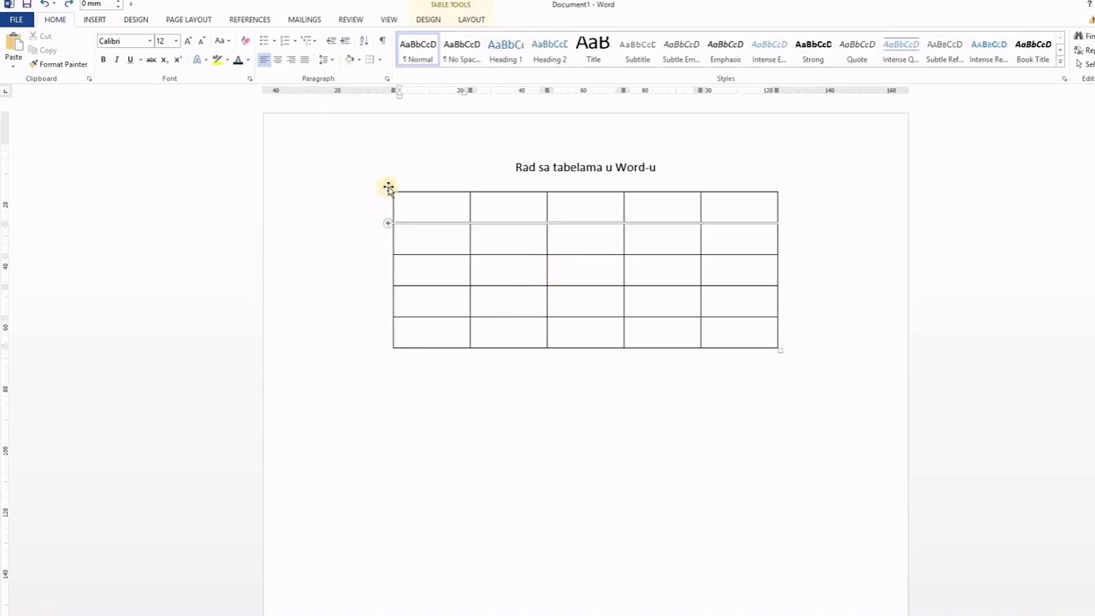
click(388, 186)
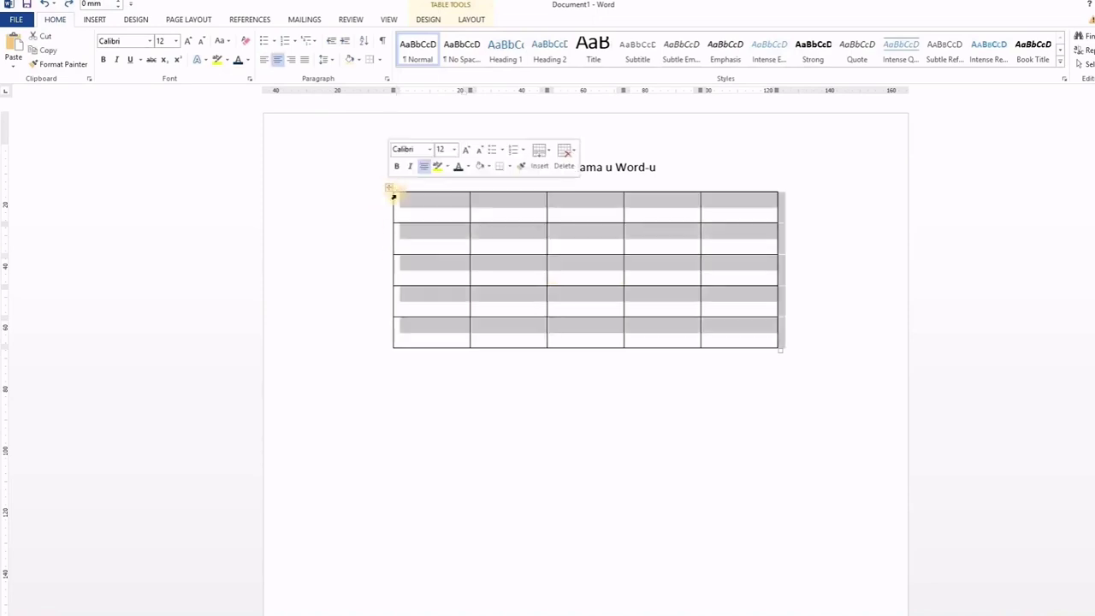
click(470, 20)
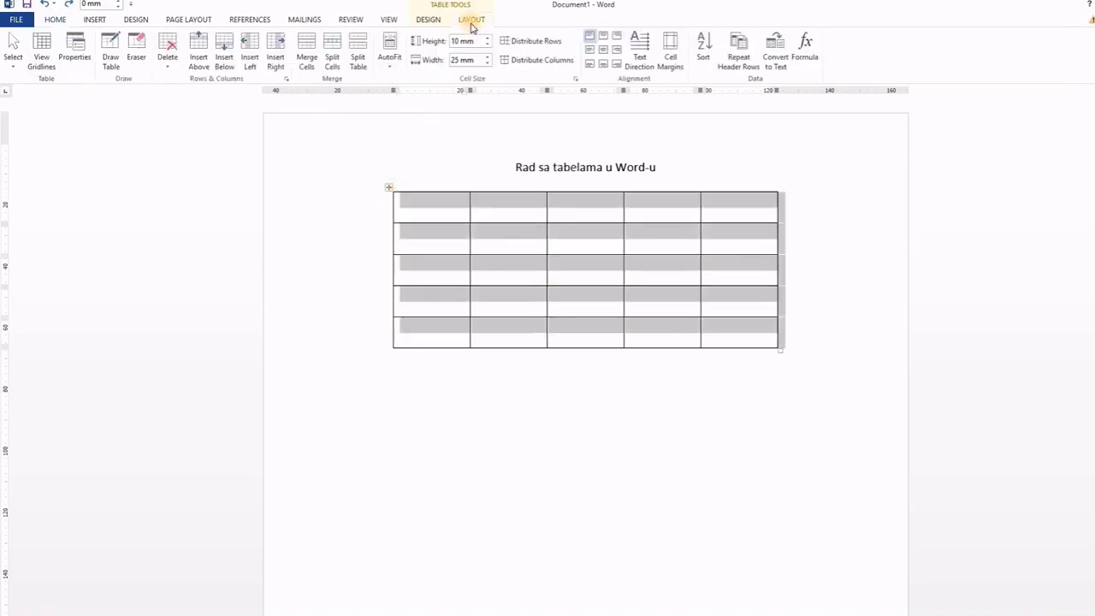
click(77, 57)
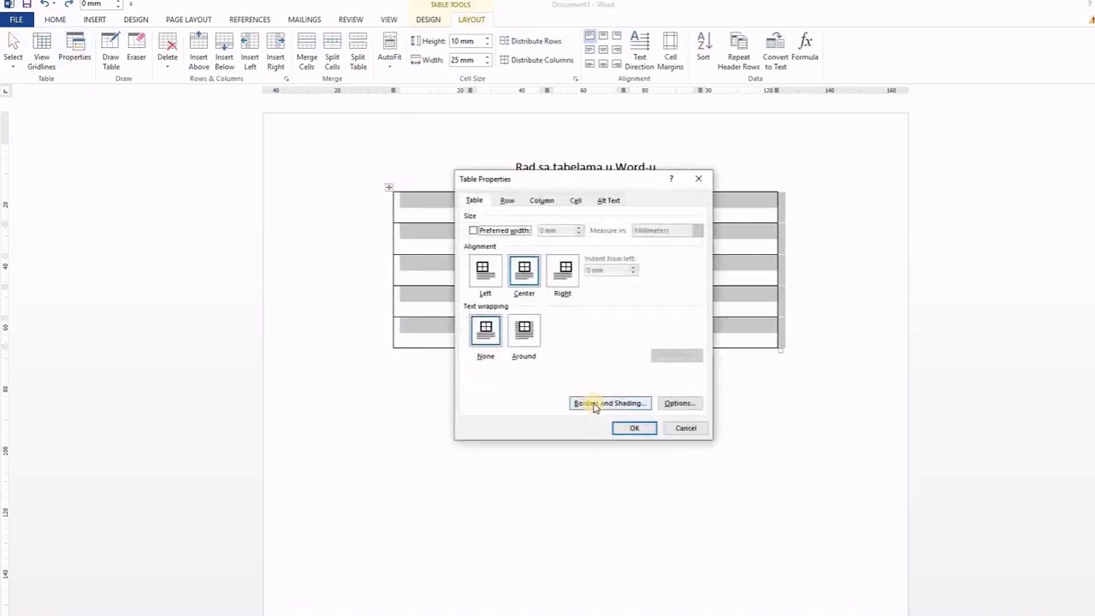
Step: In Borders and Shading, try dashed and double styles, then settle on a single dark red 1½ pt line
click(595, 406)
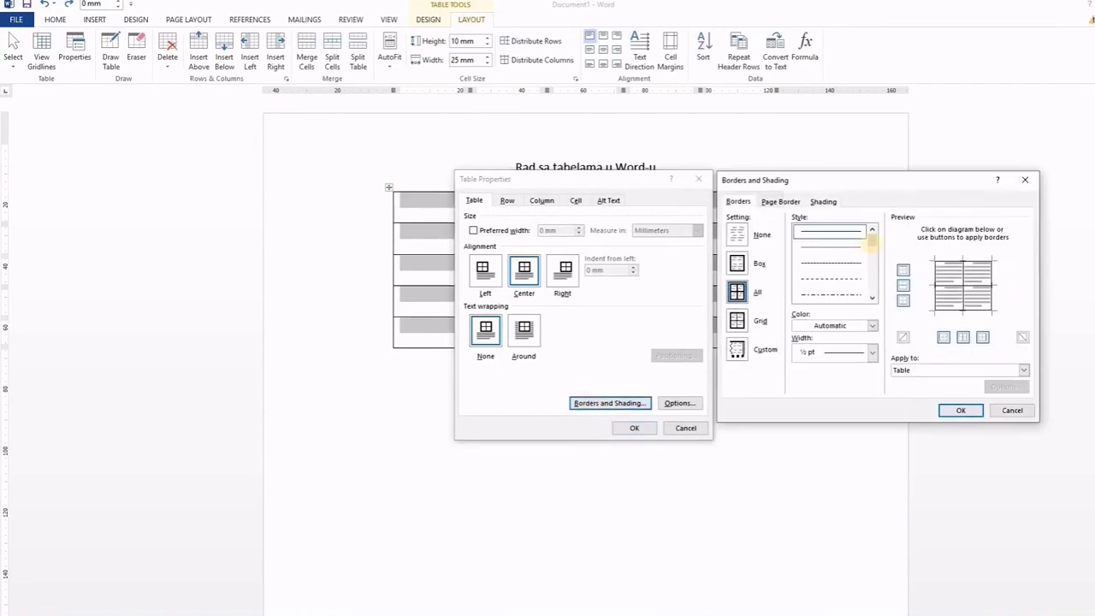
mouse_move(873, 246)
mouse_down()
mouse_move(879, 291)
mouse_move(872, 244)
mouse_up()
click(843, 264)
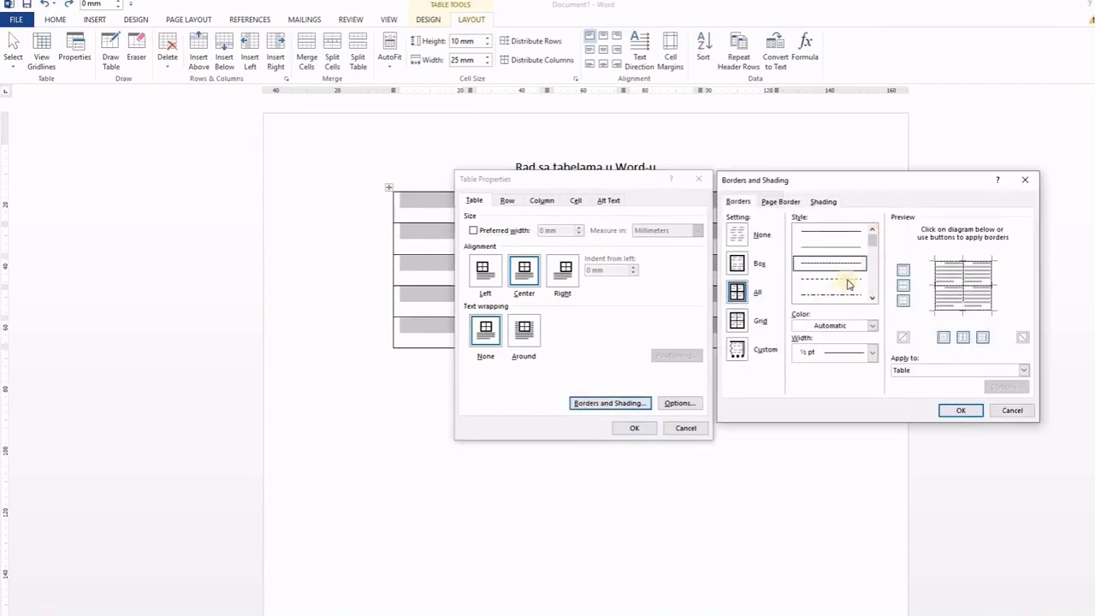
click(843, 295)
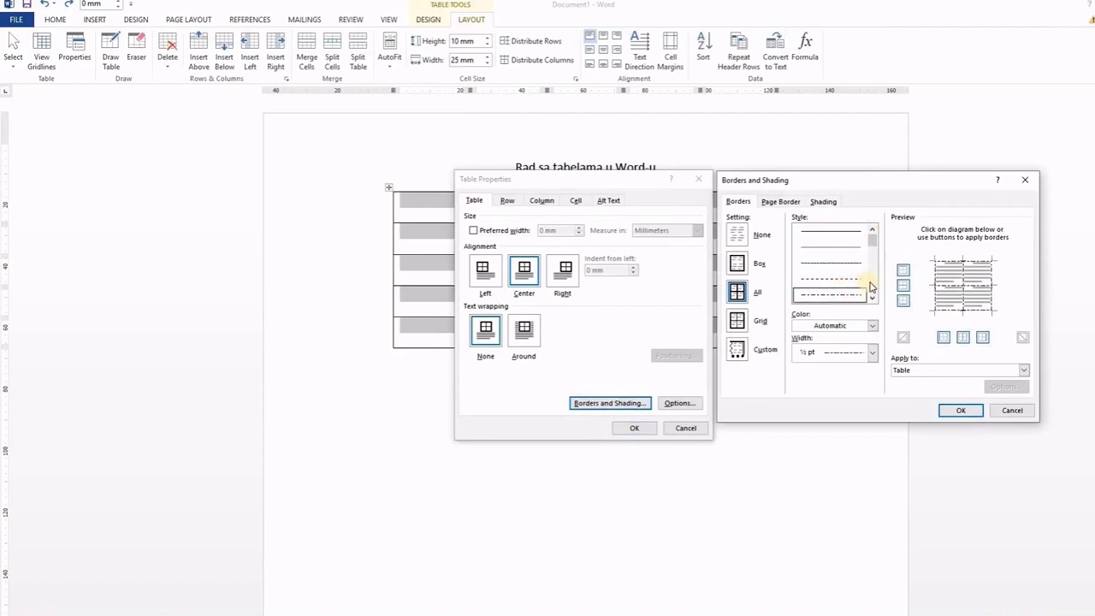
key(Down)
key(Down)
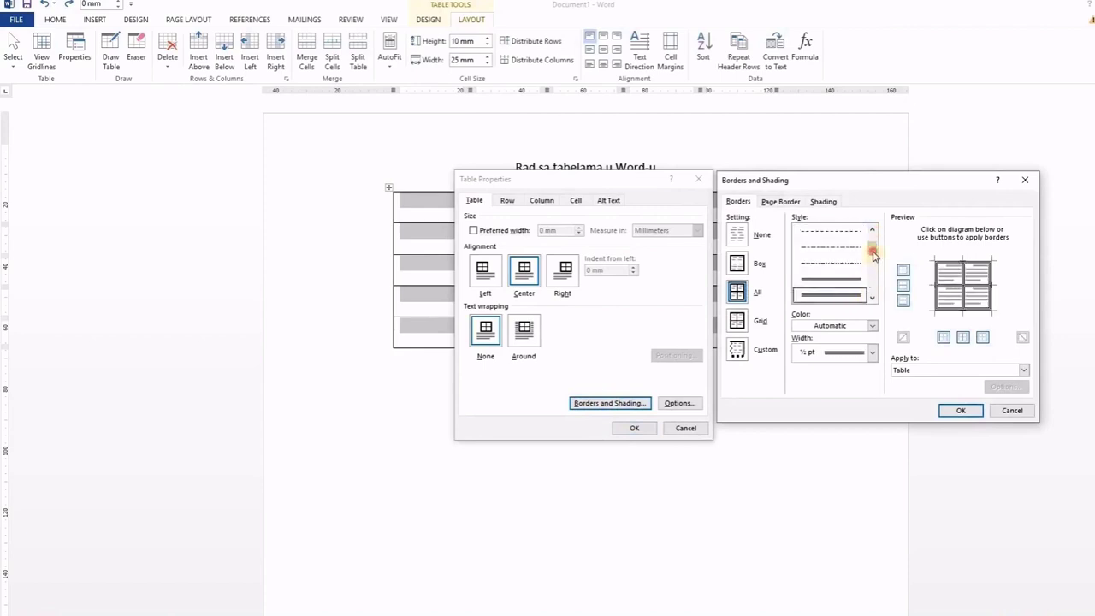
drag(873, 253, 874, 281)
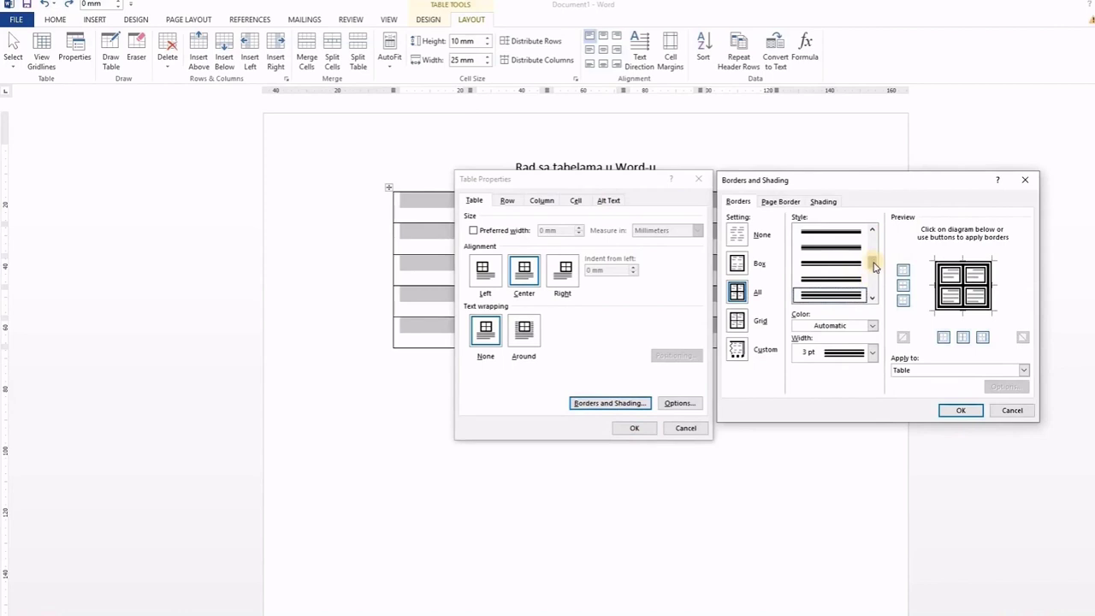
key(Home)
click(872, 326)
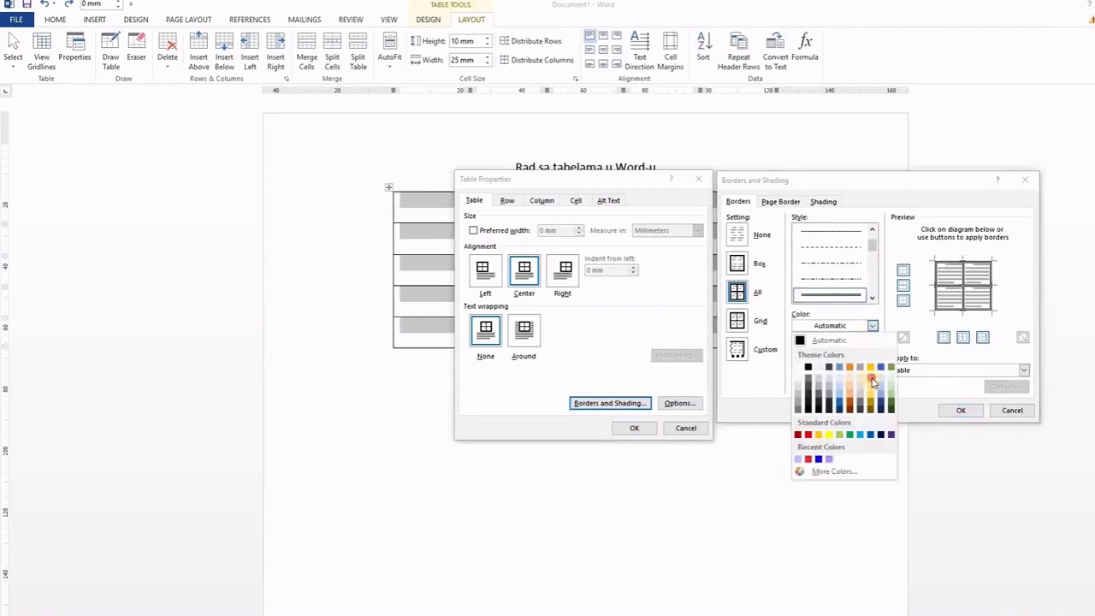
click(797, 434)
click(872, 352)
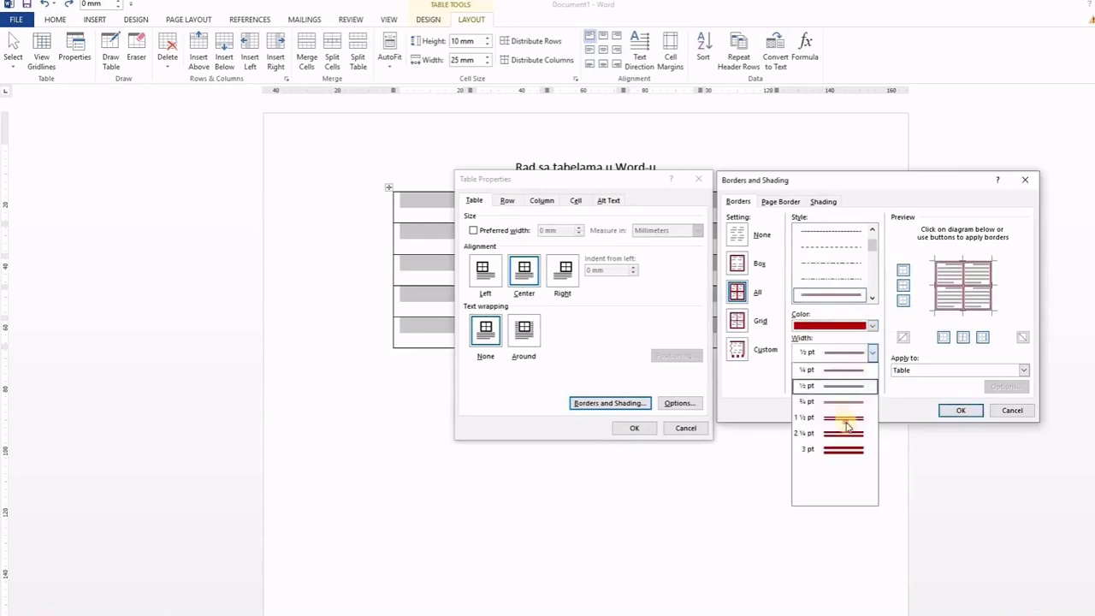
click(846, 425)
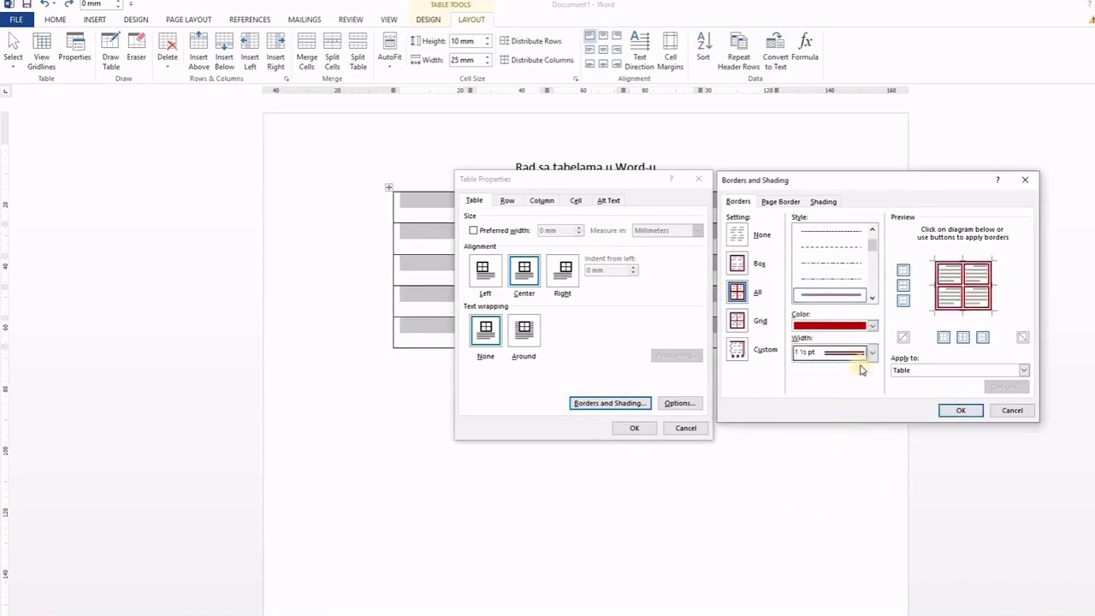
Step: Apply that line as a Box border around the table's outside only and confirm
click(740, 240)
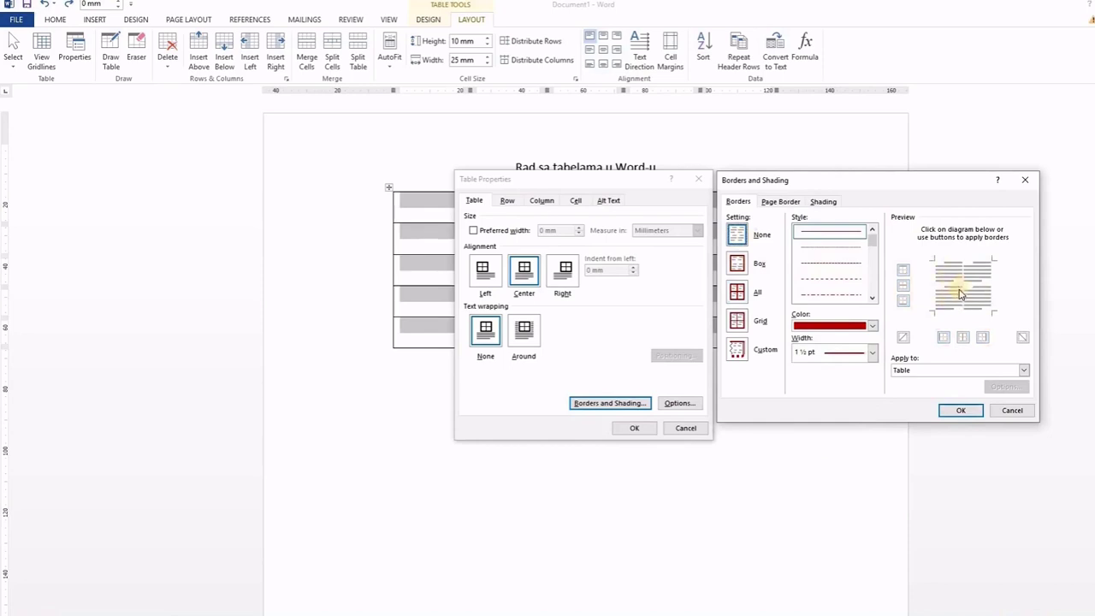
click(738, 267)
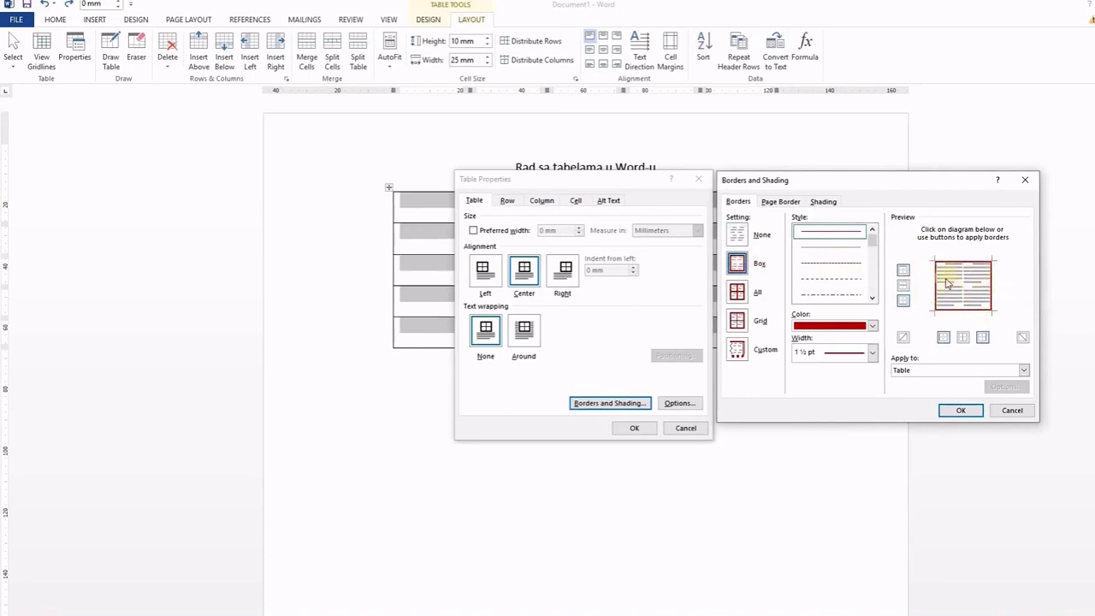
click(961, 410)
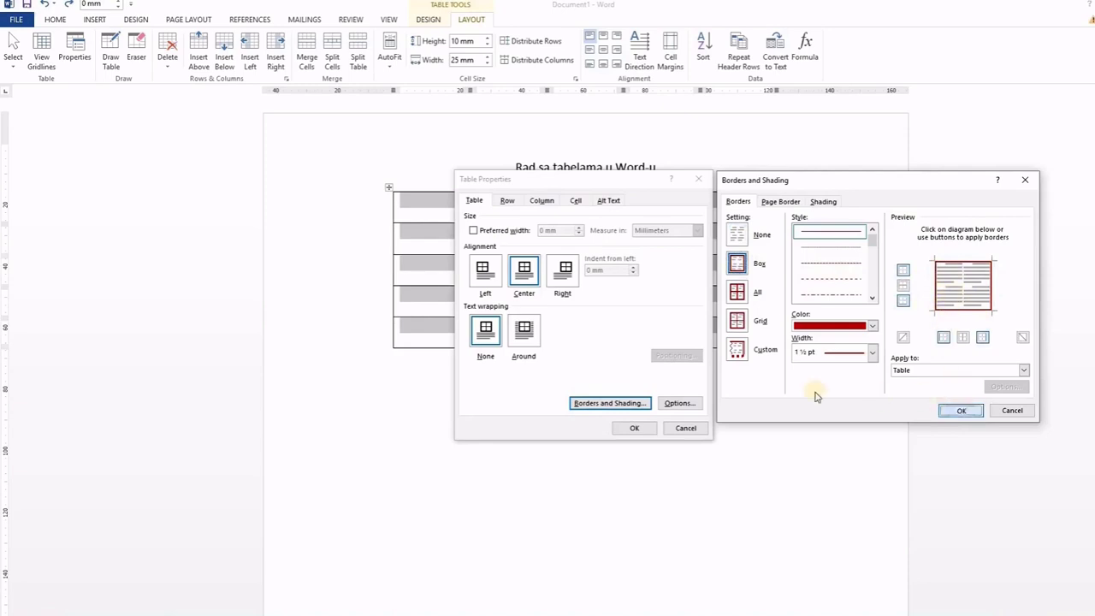
click(652, 430)
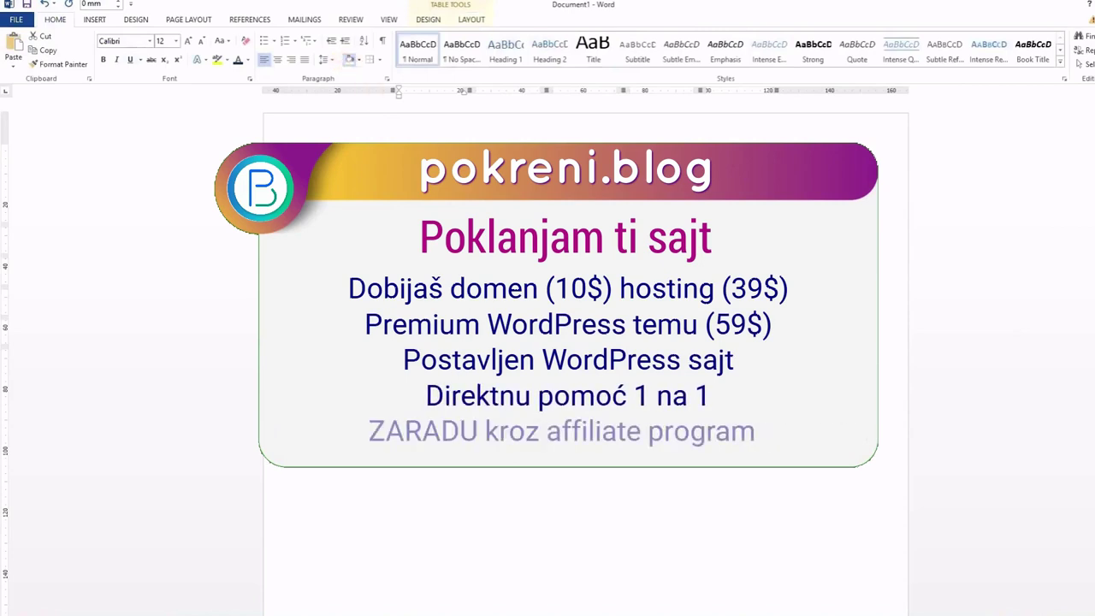
Step: Select row 3, then select the entire red-outlined table
key(Down)
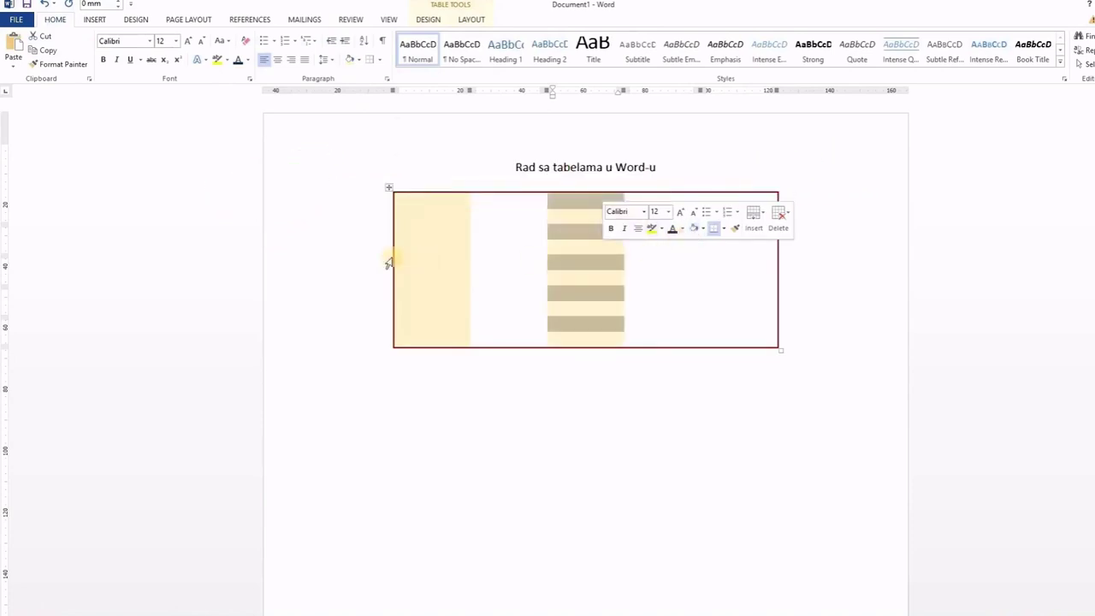
click(383, 261)
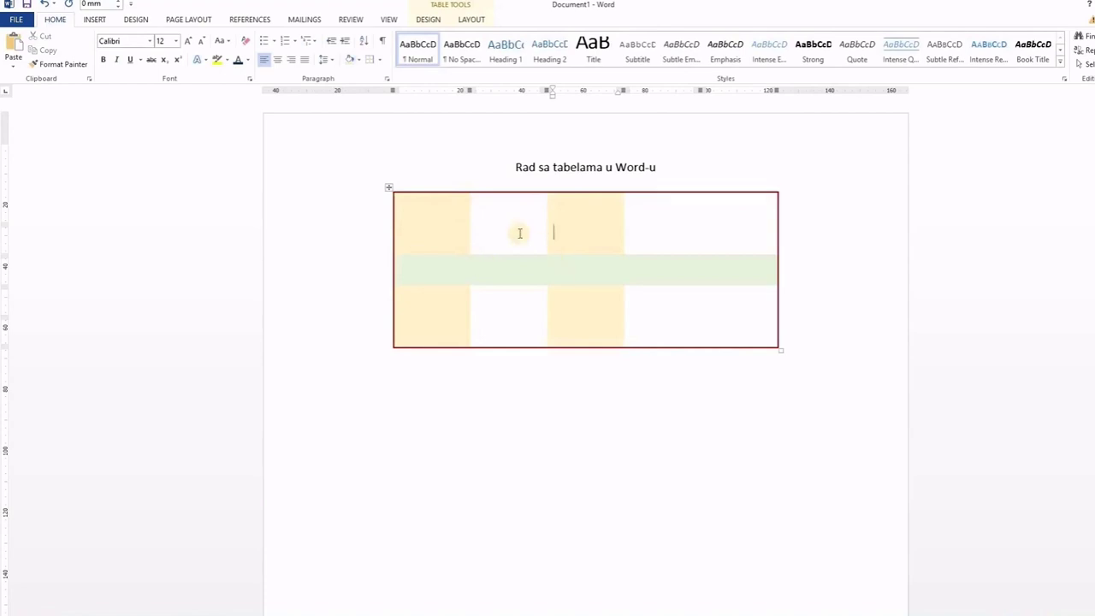
click(388, 186)
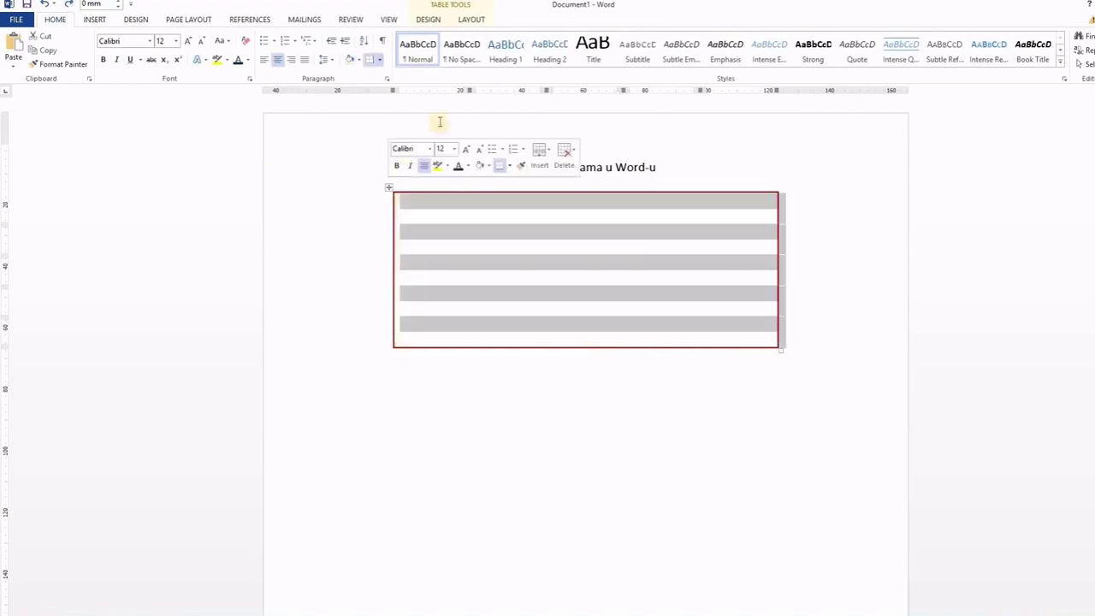
Step: Change the table's borders from Box to Grid, keeping the dark red 1½ pt line
click(471, 19)
click(74, 53)
click(609, 403)
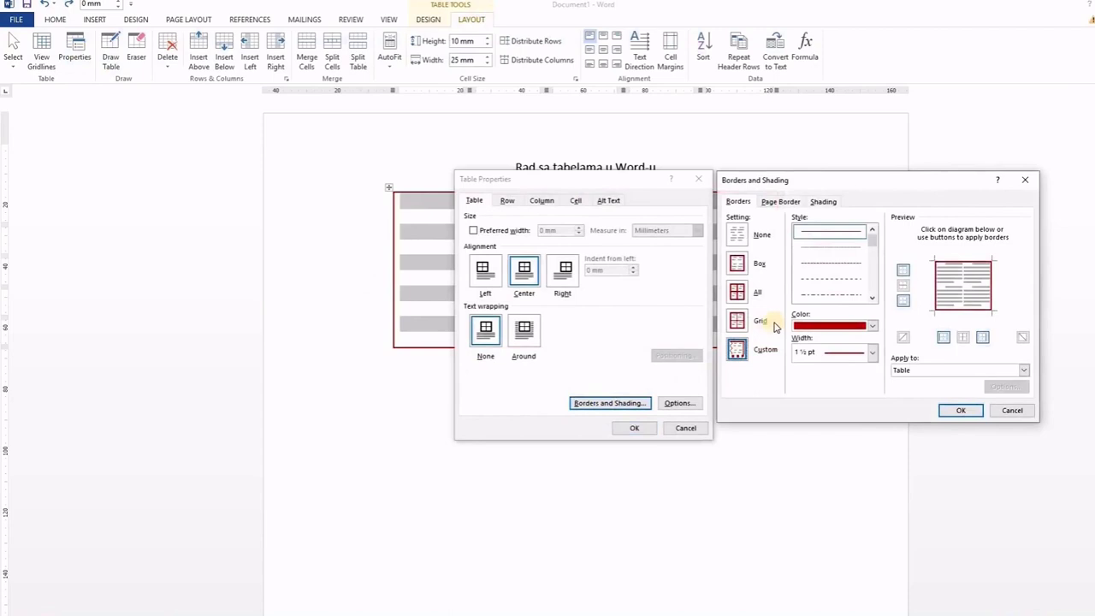
click(737, 321)
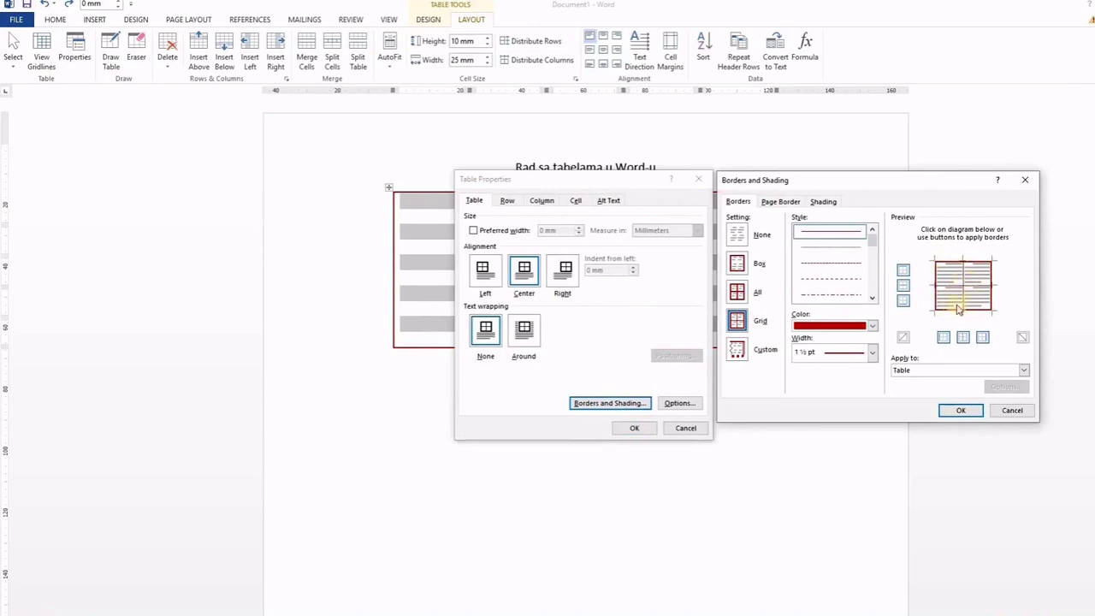
click(941, 410)
click(642, 429)
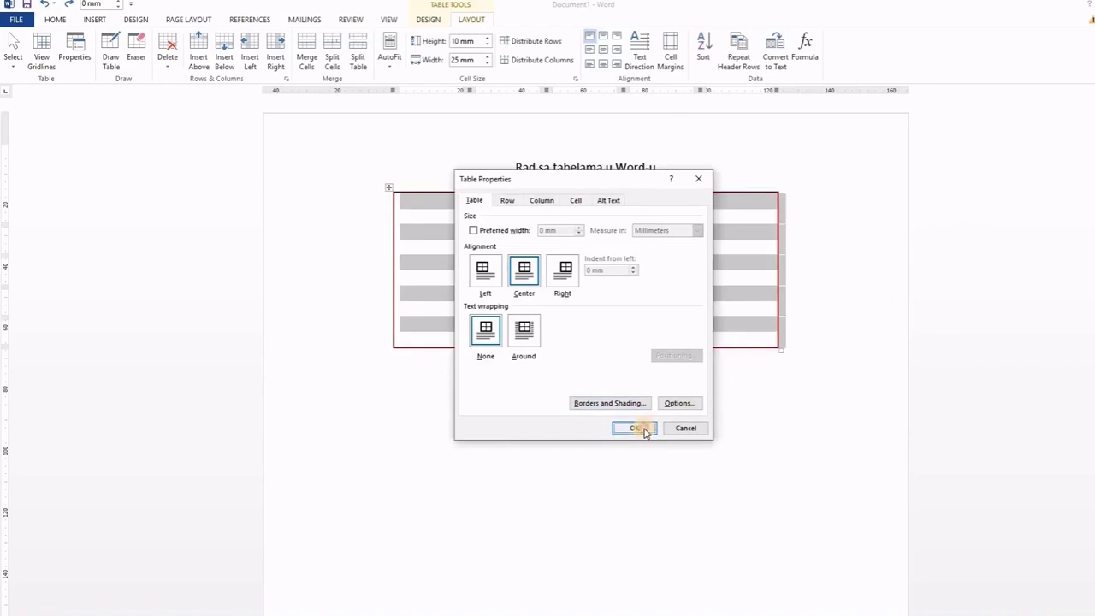
Step: Apply a Custom border layout with horizontal lines between rows, then select the title text
click(644, 427)
click(635, 420)
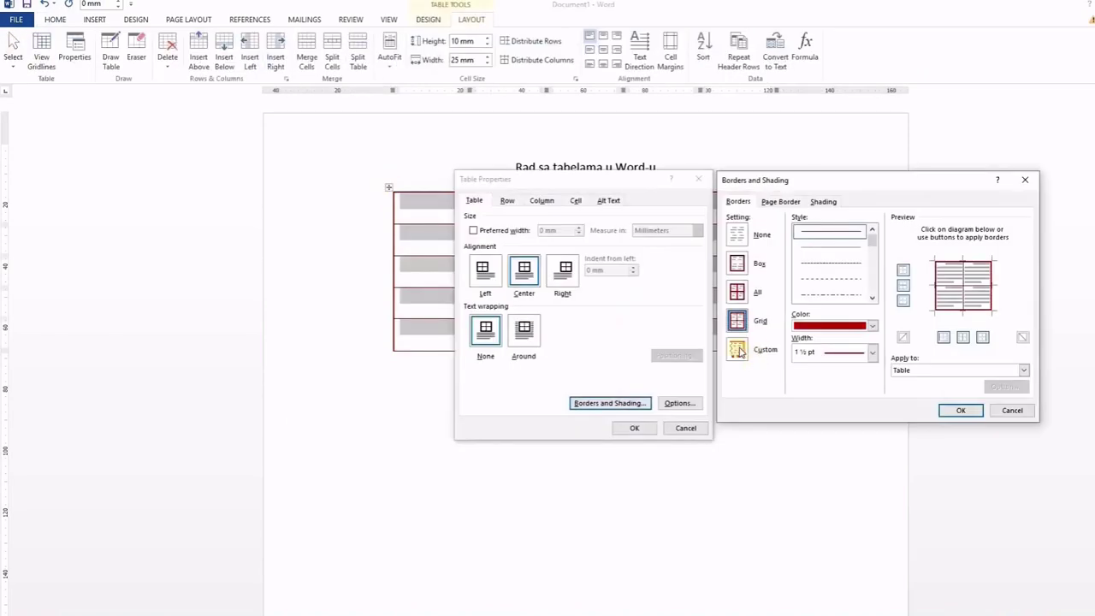
click(738, 350)
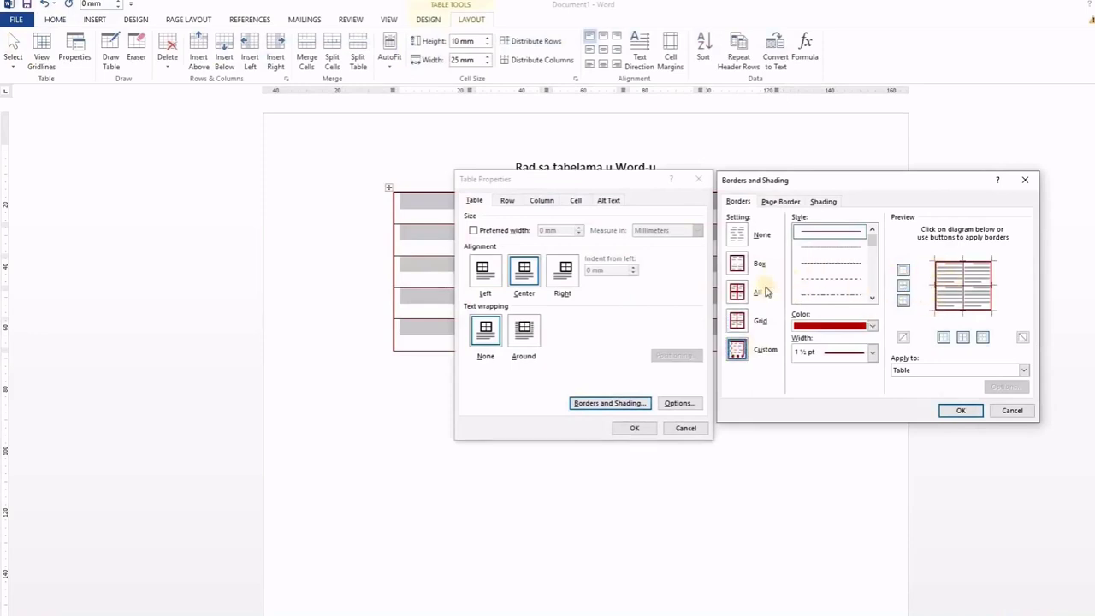
click(978, 288)
click(981, 287)
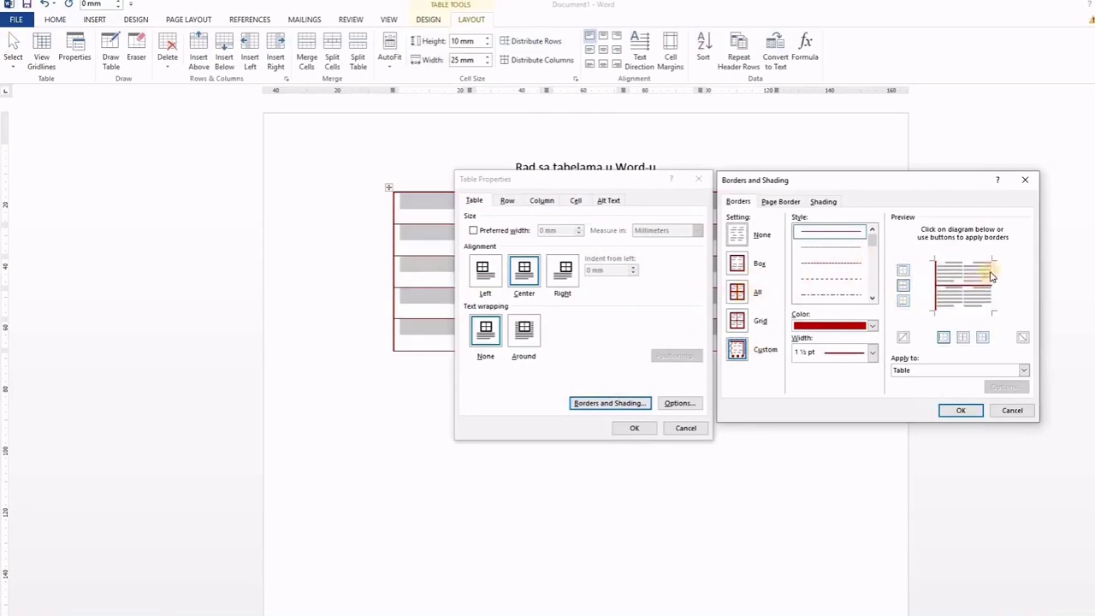
click(959, 409)
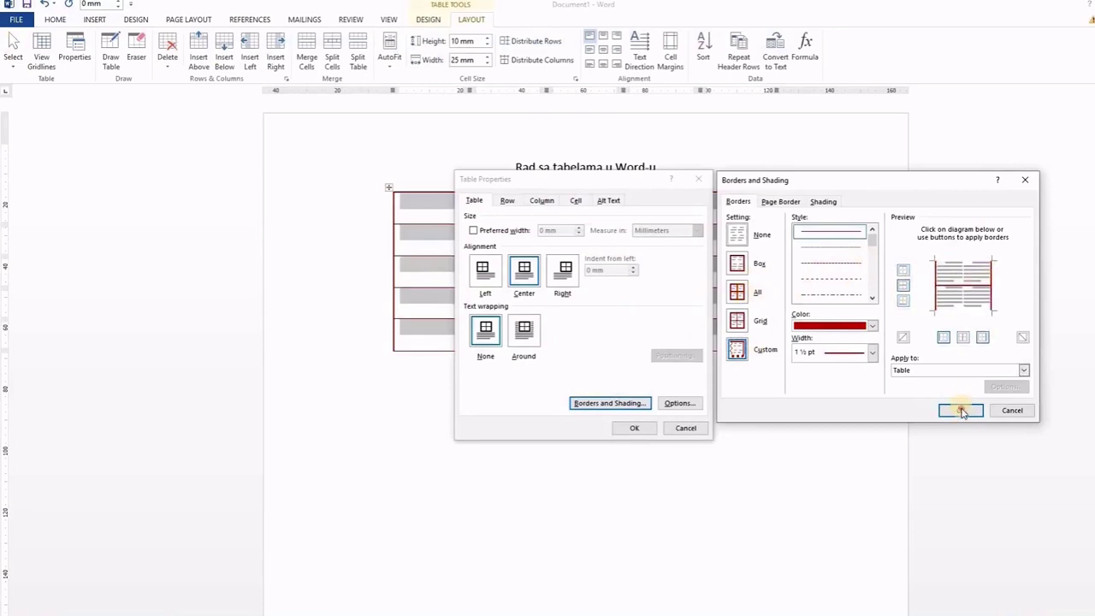
click(638, 430)
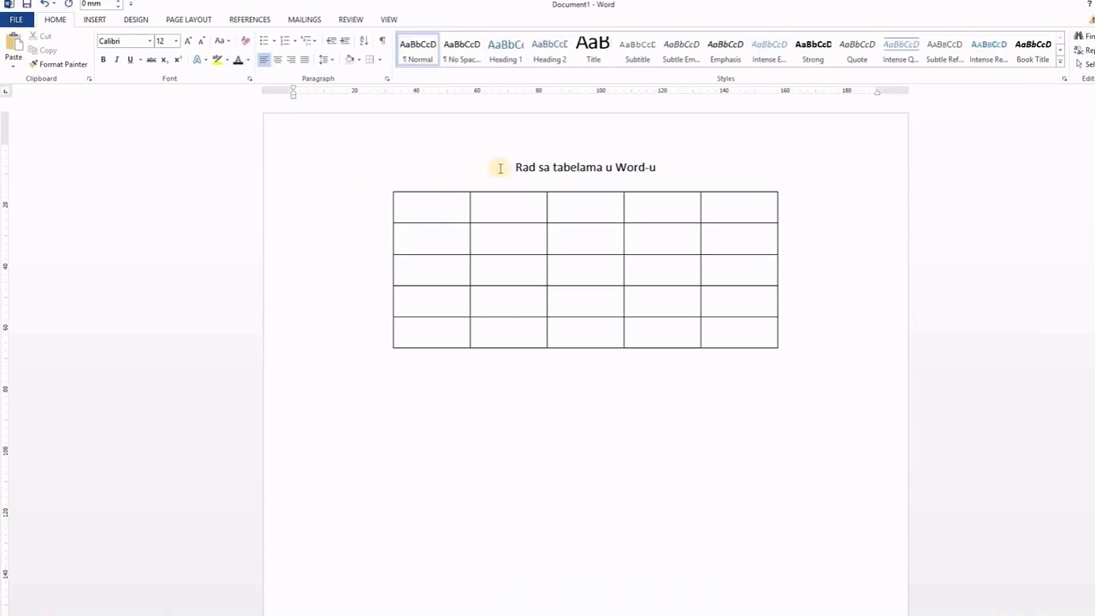
drag(513, 167, 633, 175)
Step: Copy the title 'Rad sa tabelama u Word-u' into the first table cell
key(ctrl+c)
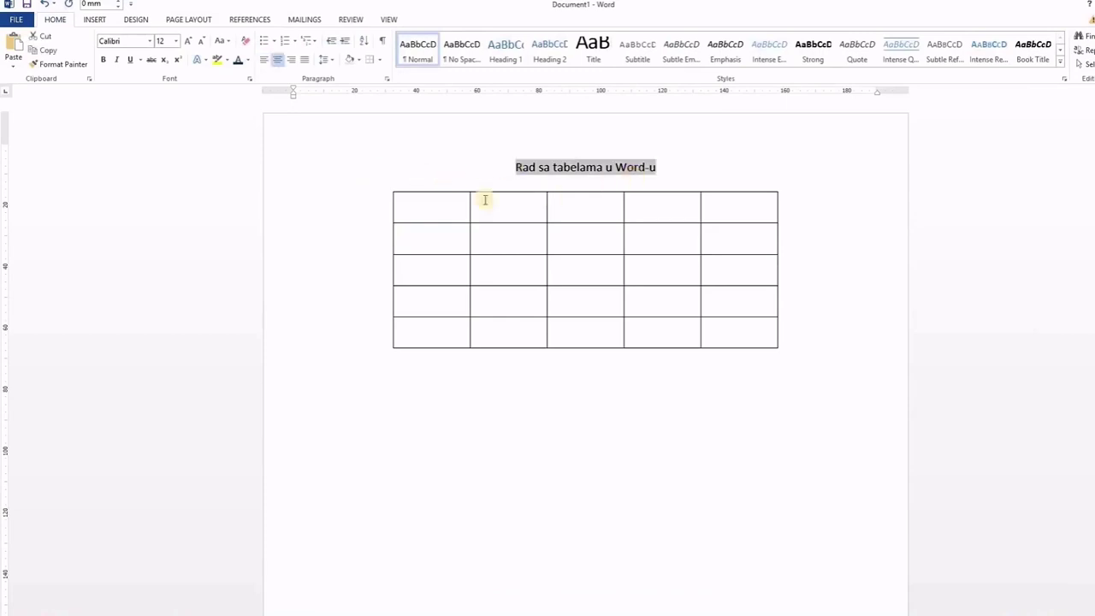
click(459, 214)
key(ctrl+v)
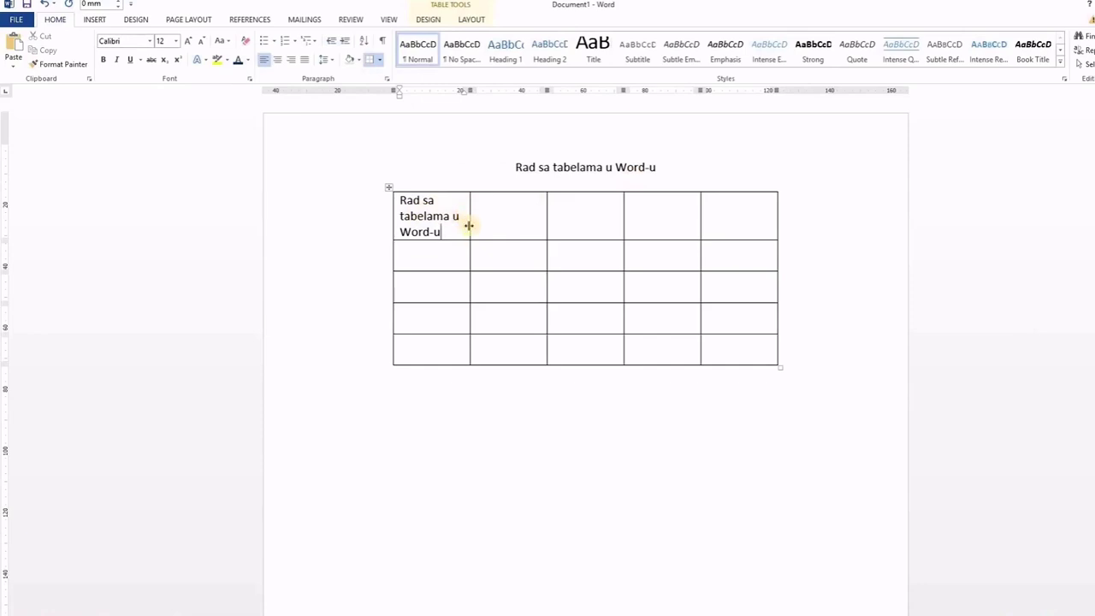
Step: Type 'Rad sa tabelama' in row 2, column 2 and AutoFit the first two columns
text(Rad sa tabelama)
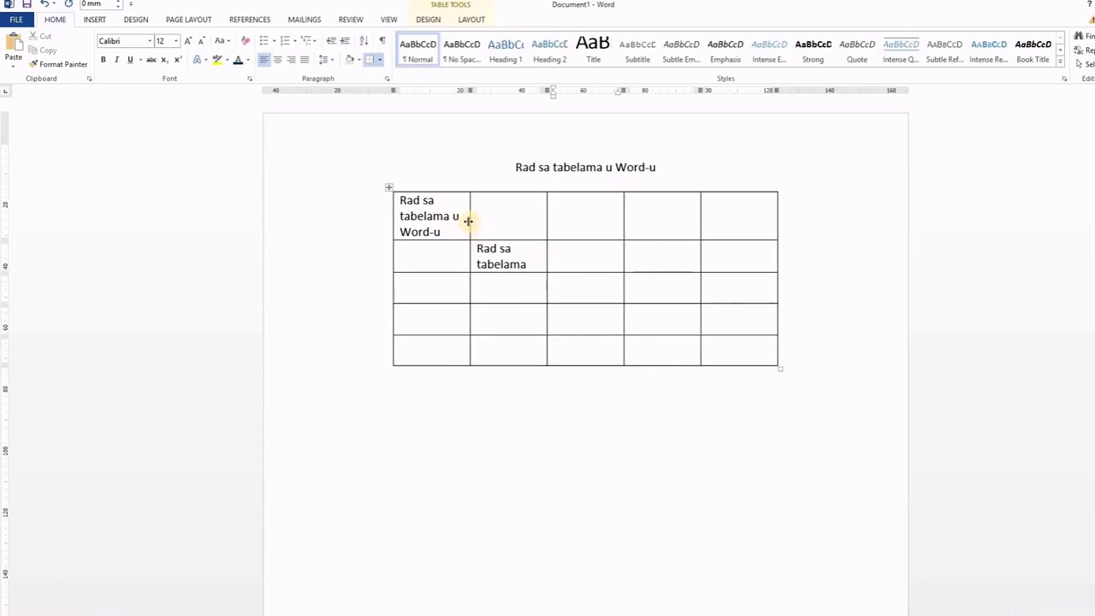
double_click(470, 222)
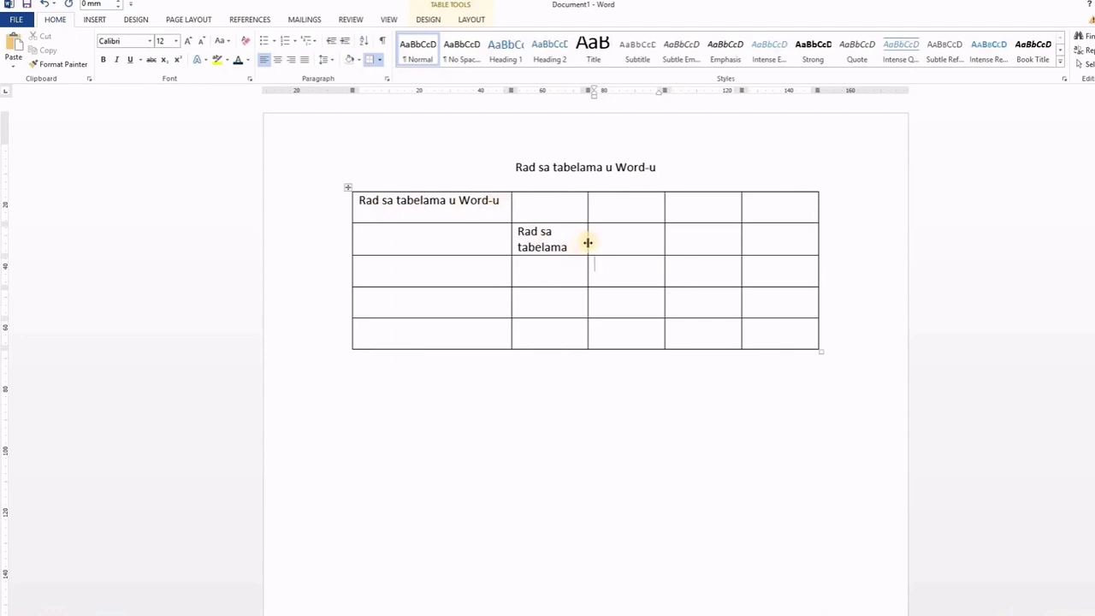
double_click(587, 242)
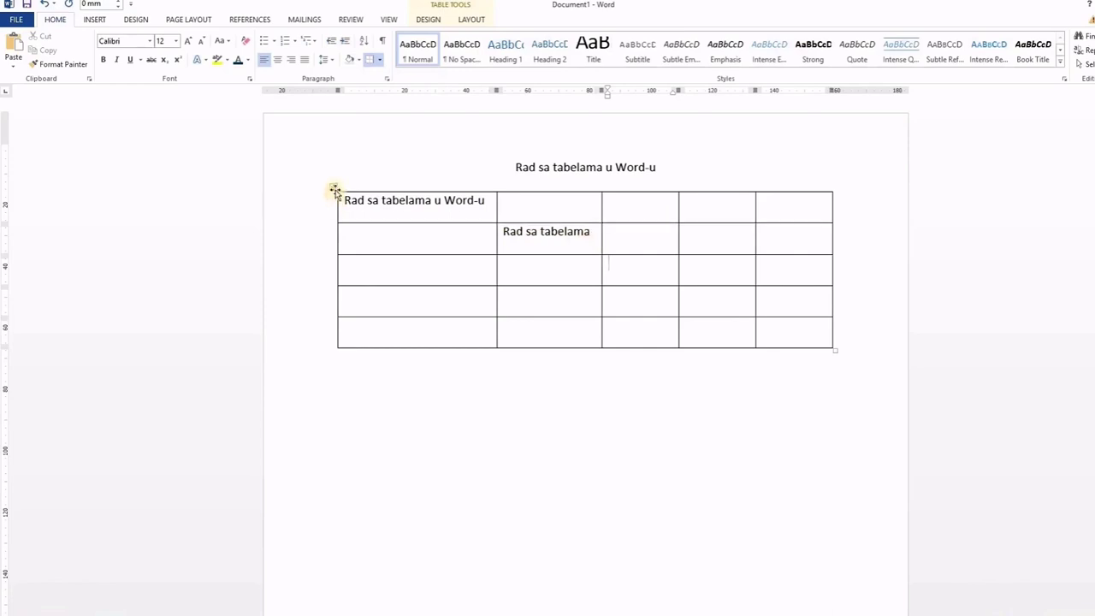
Step: Set every table cell's text to Align Center, then deselect the table
click(333, 187)
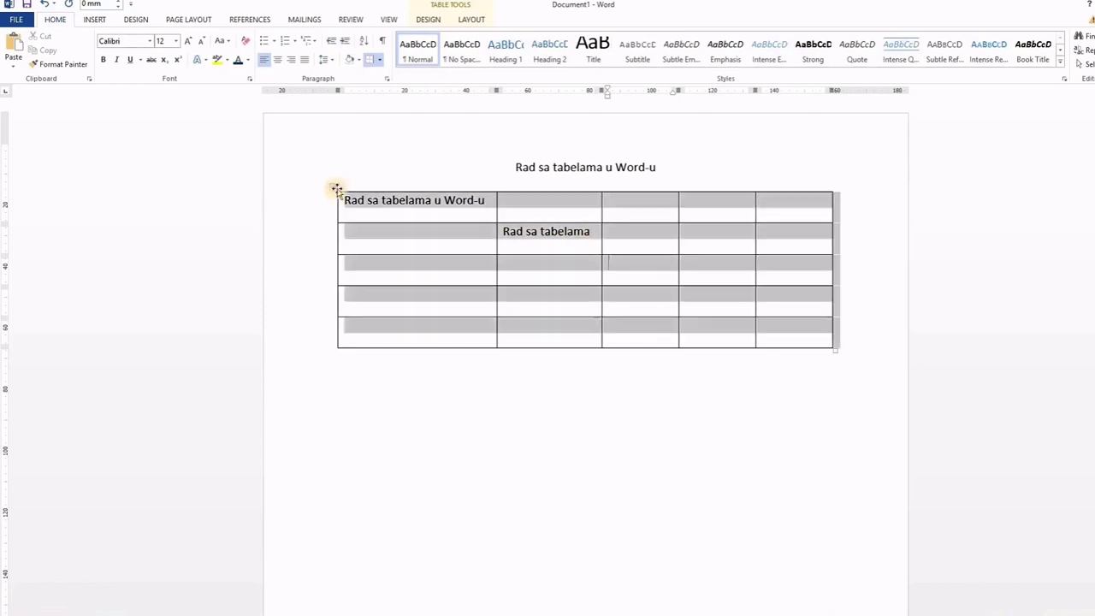
click(470, 19)
click(603, 55)
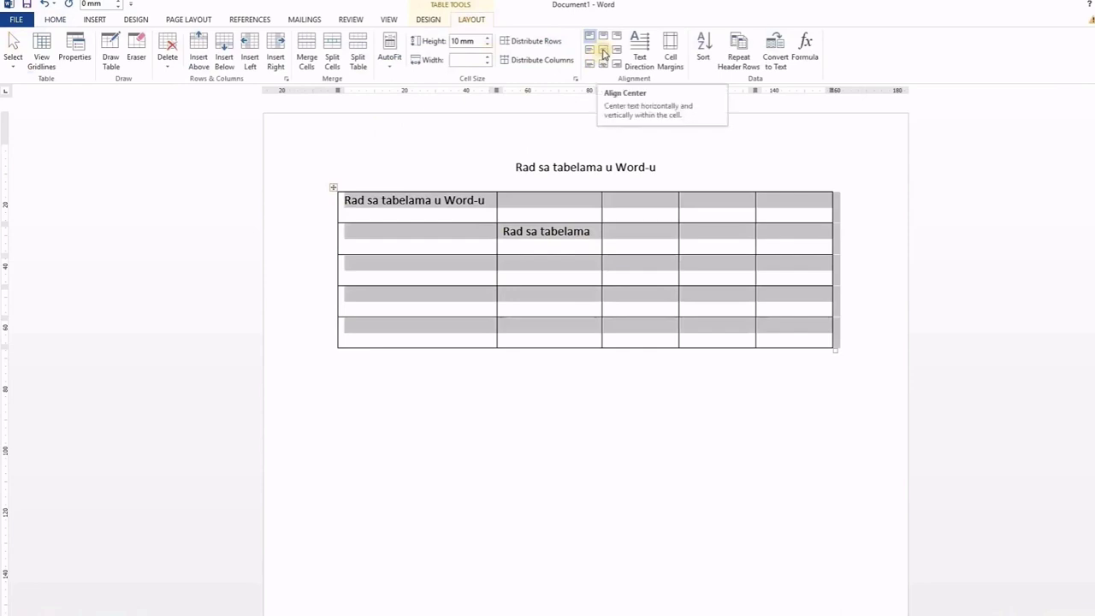
click(603, 53)
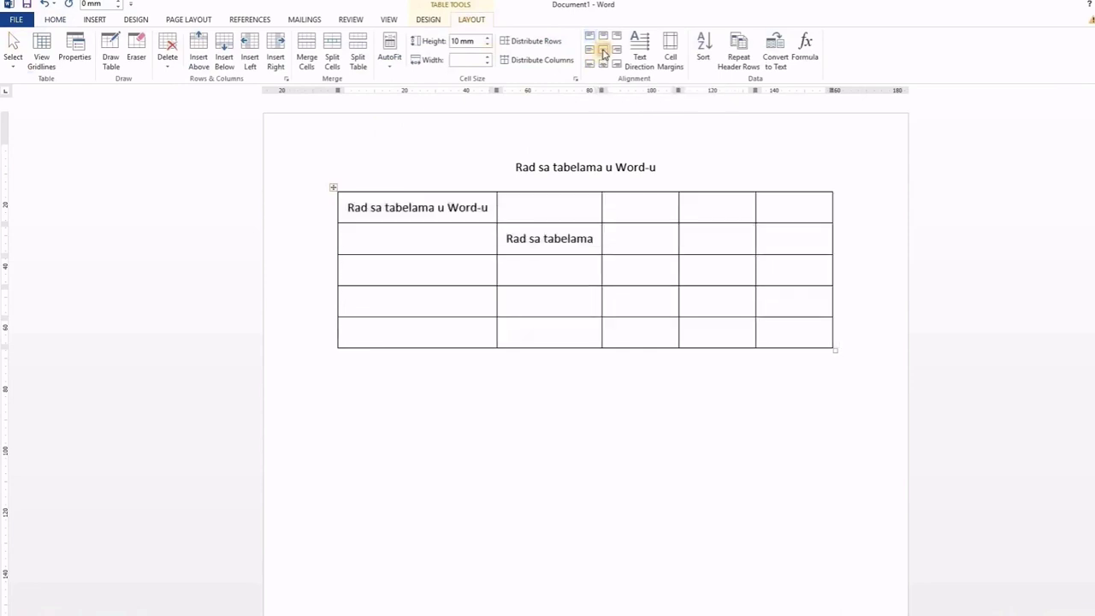
click(603, 41)
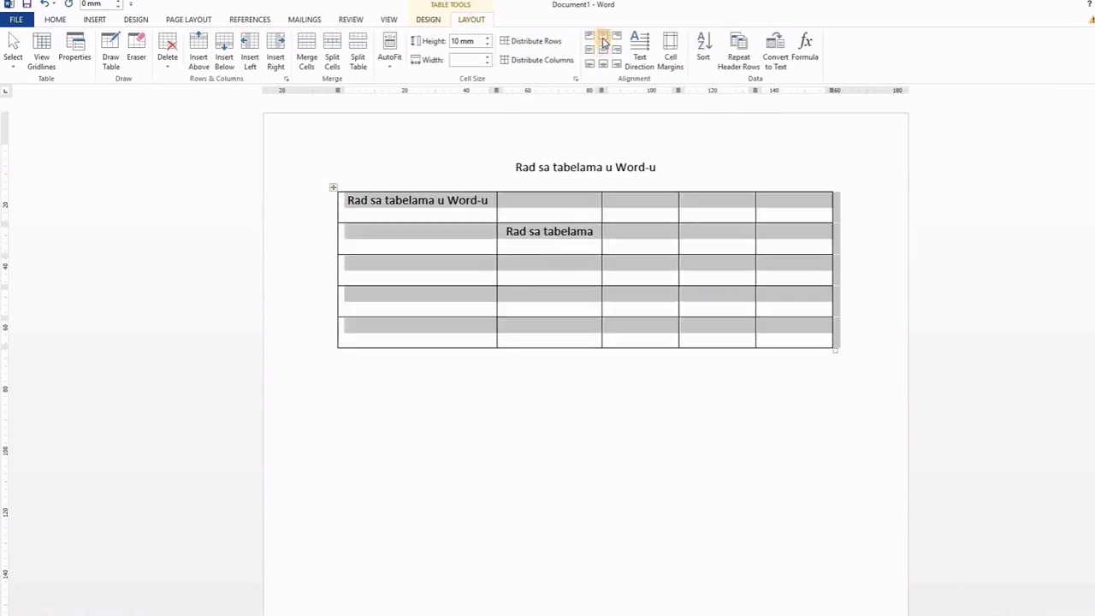
click(602, 64)
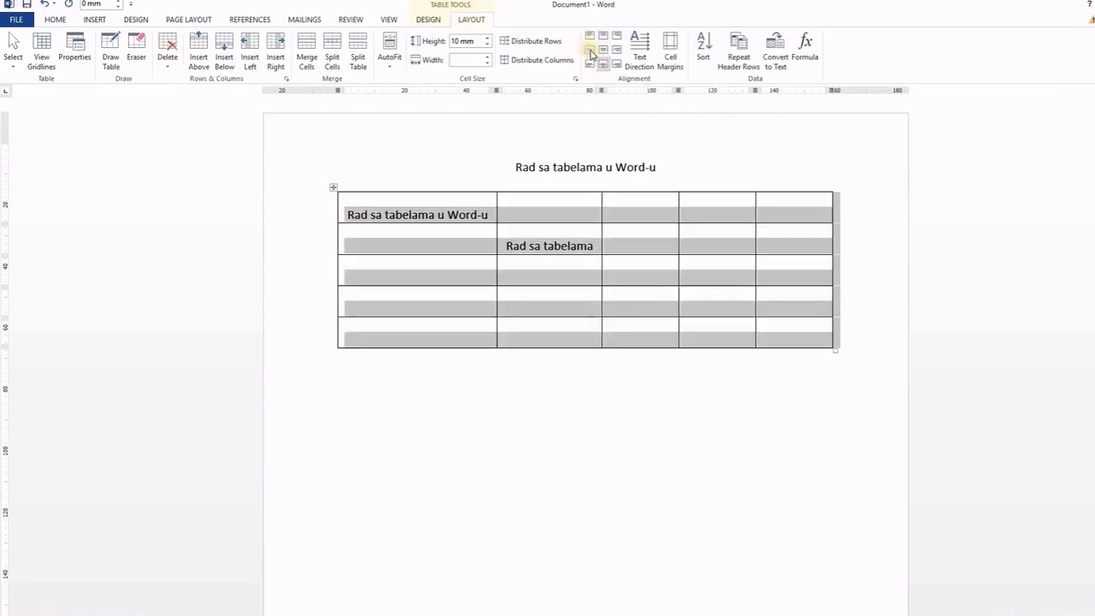
click(590, 53)
click(603, 53)
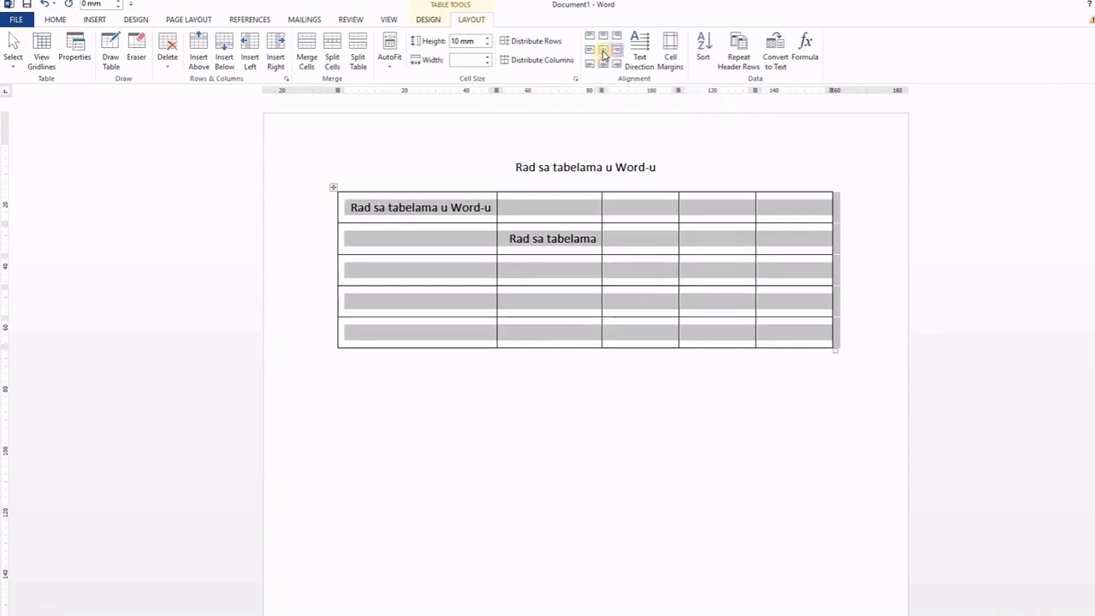
click(603, 53)
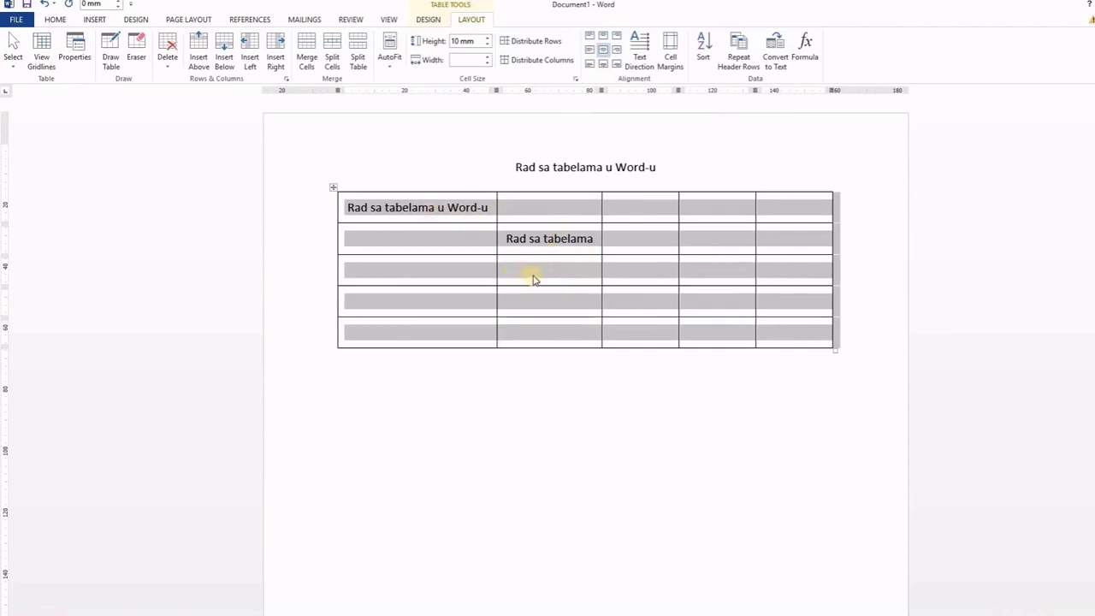
click(664, 163)
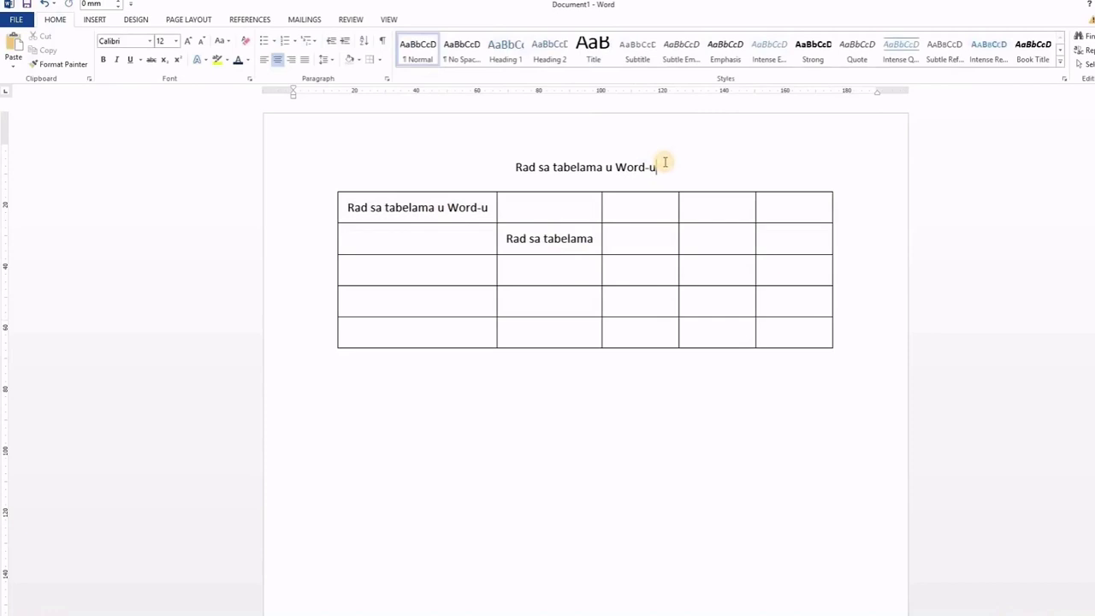
click(496, 244)
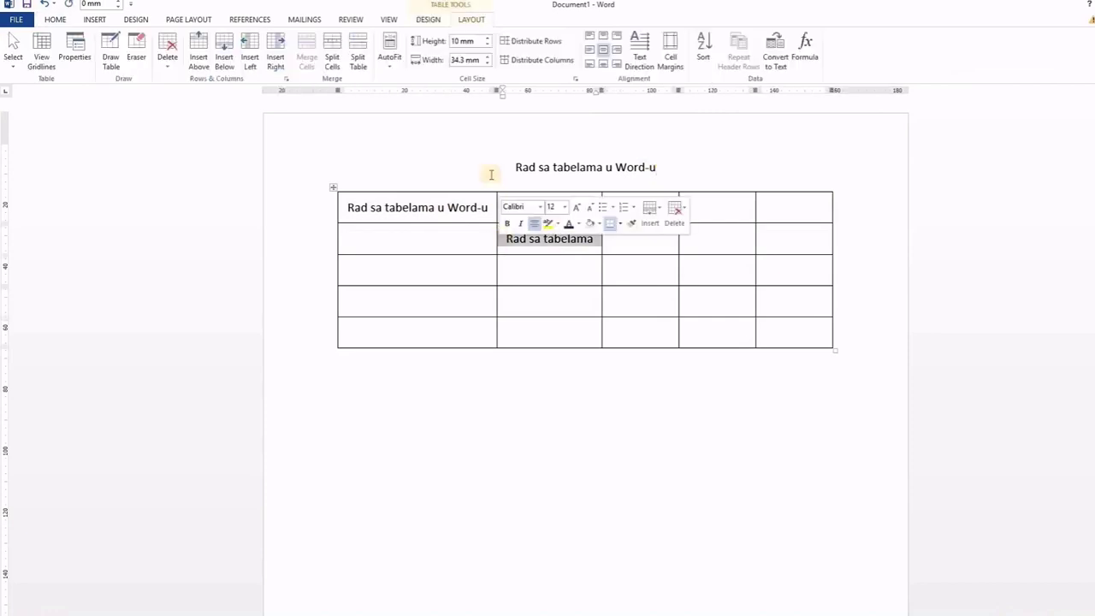
click(640, 53)
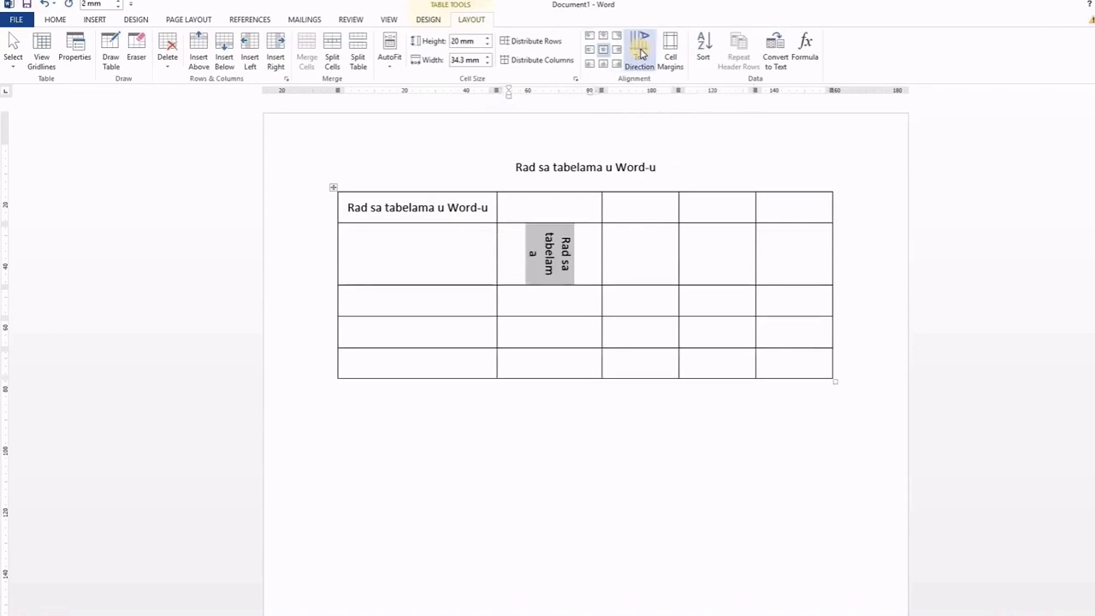
click(640, 53)
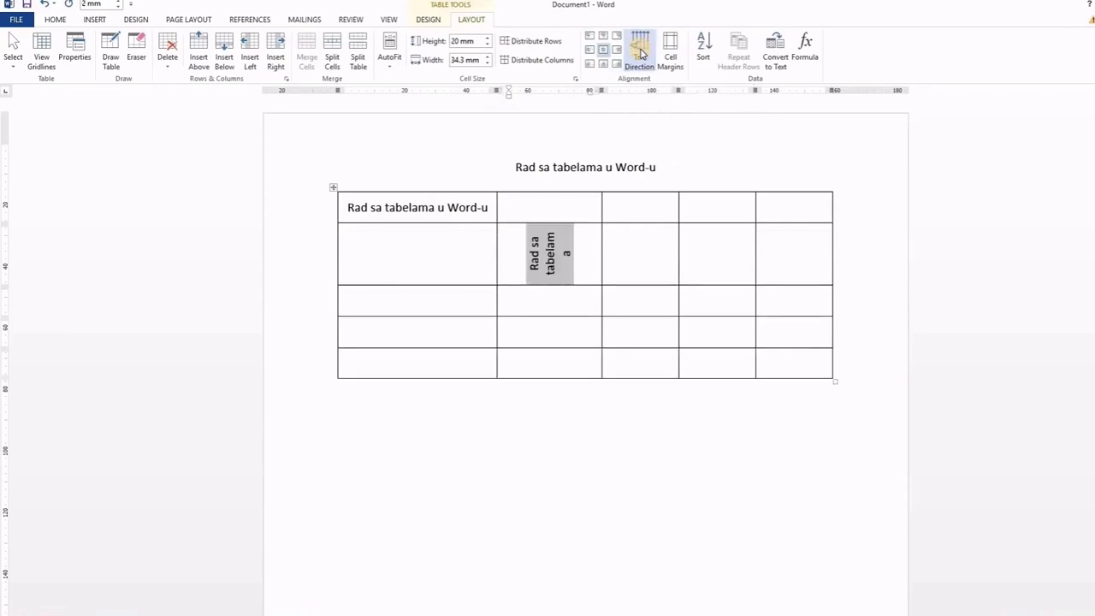
click(654, 199)
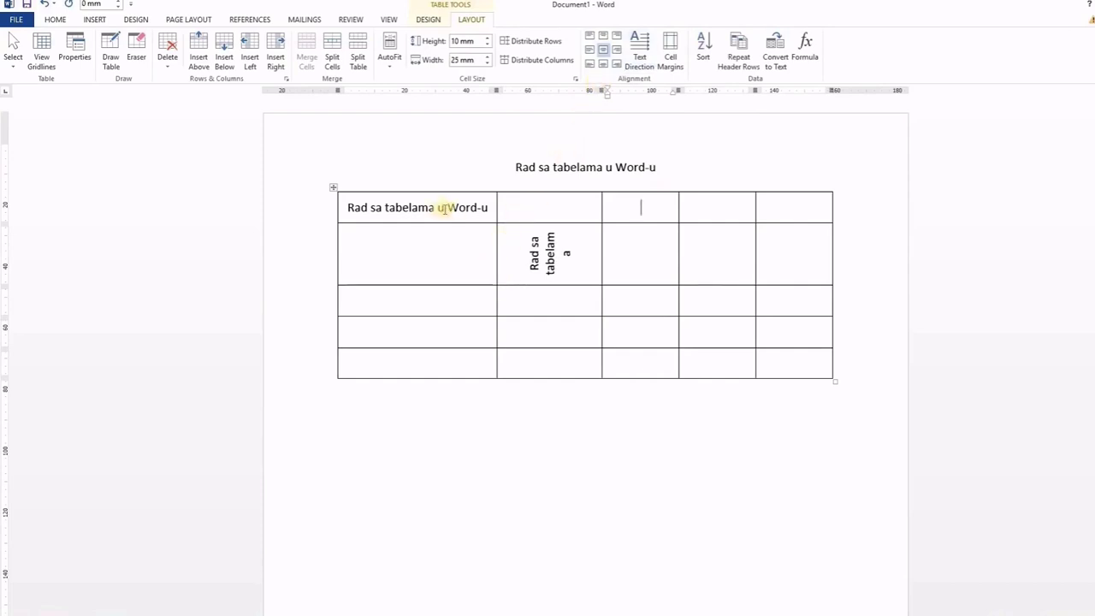
key(ctrl+z)
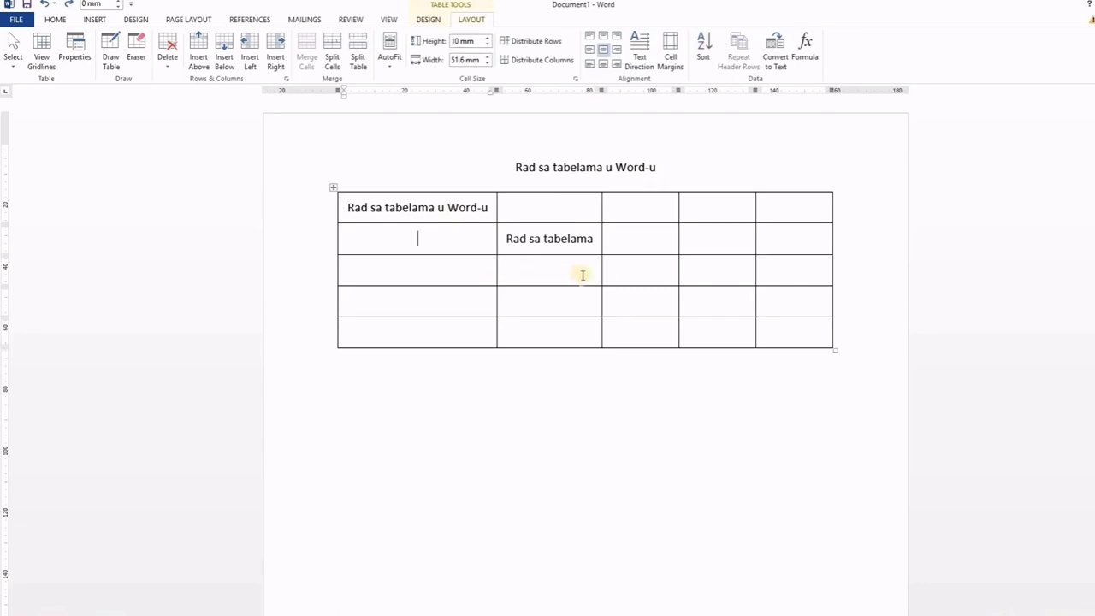
Step: Split row 3's third cell into 2 columns
click(605, 277)
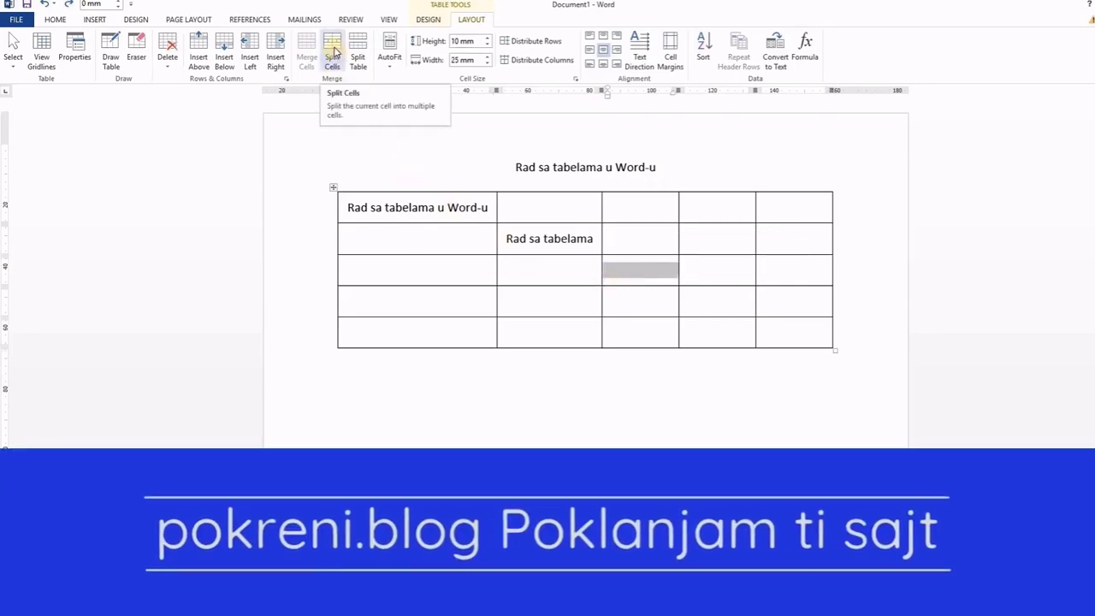
click(331, 49)
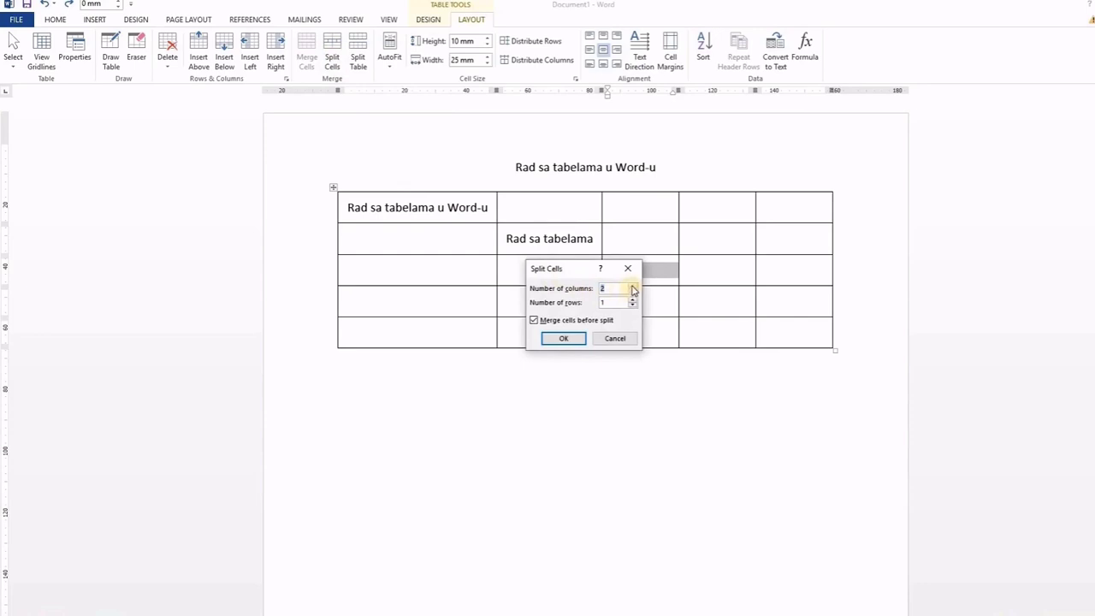
click(631, 285)
click(567, 337)
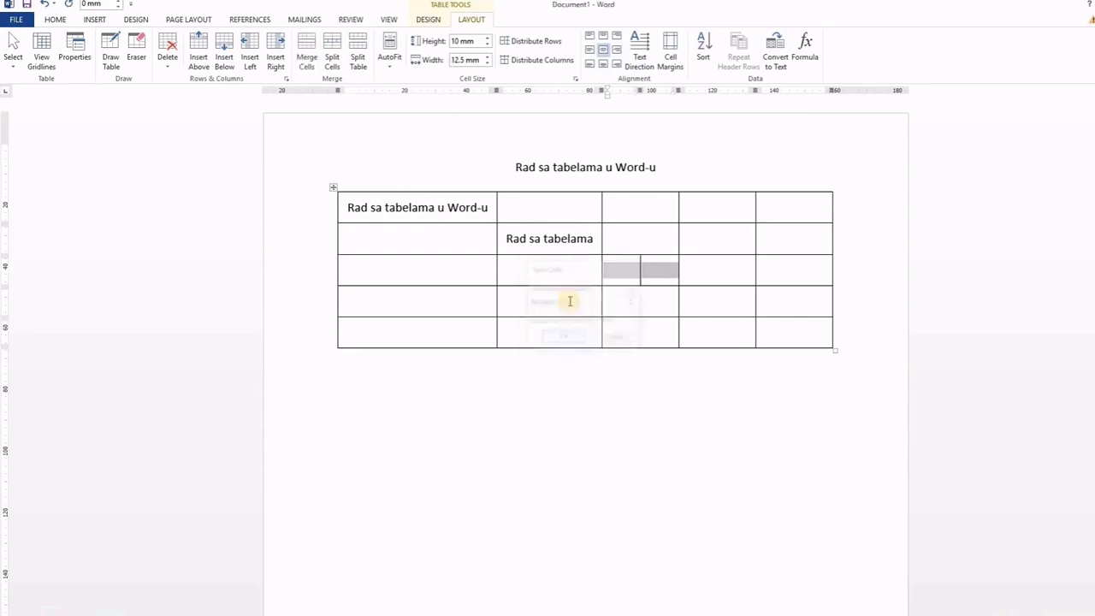
click(568, 301)
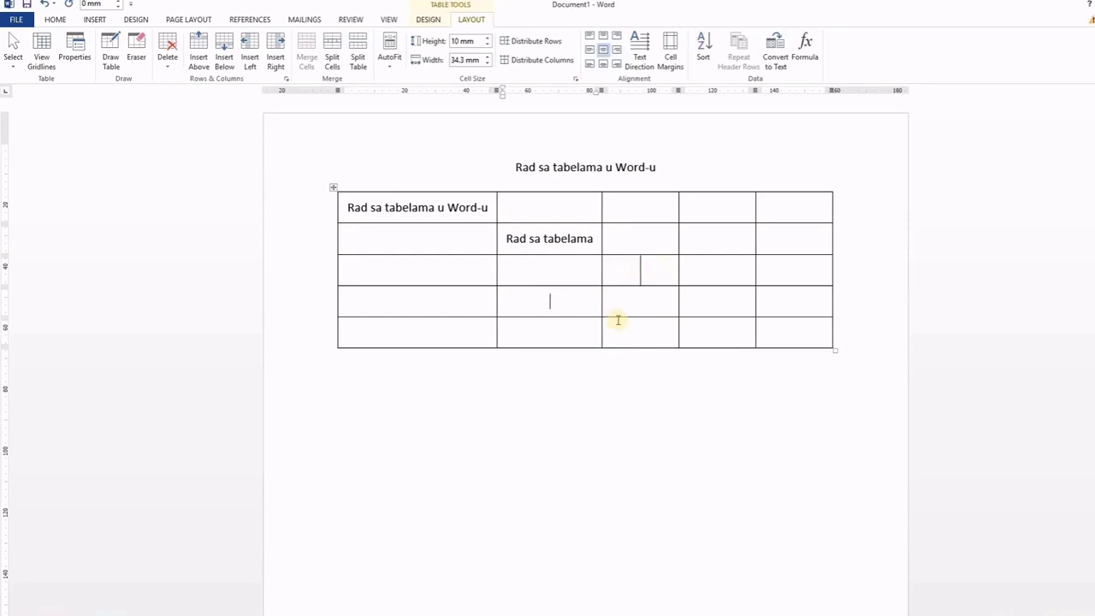
Step: Split row 4's fourth and fifth cells into 4 narrower columns
click(713, 300)
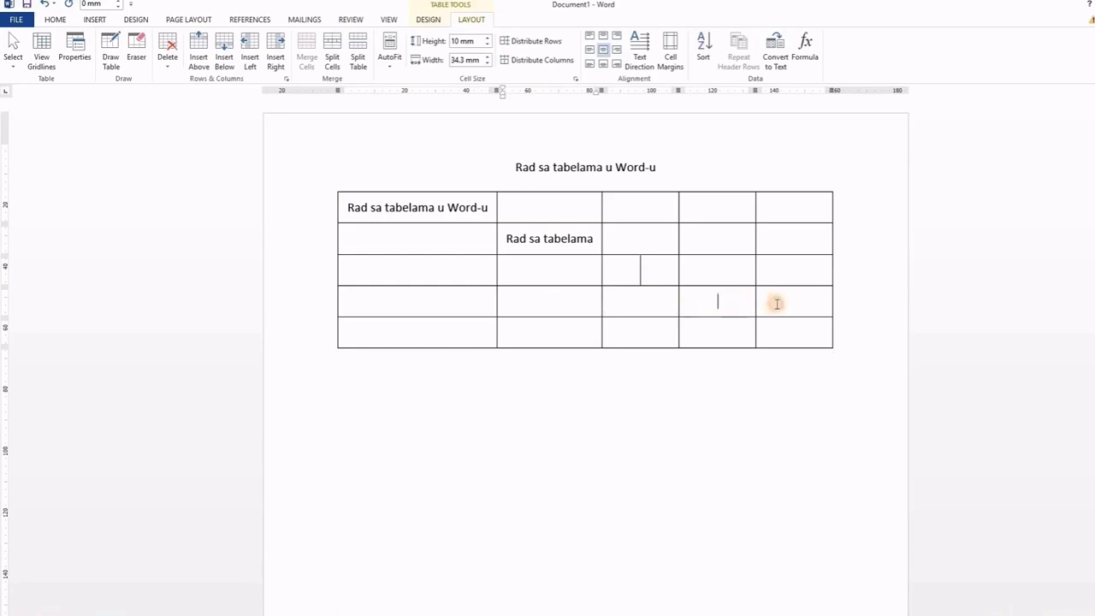
drag(774, 301, 731, 296)
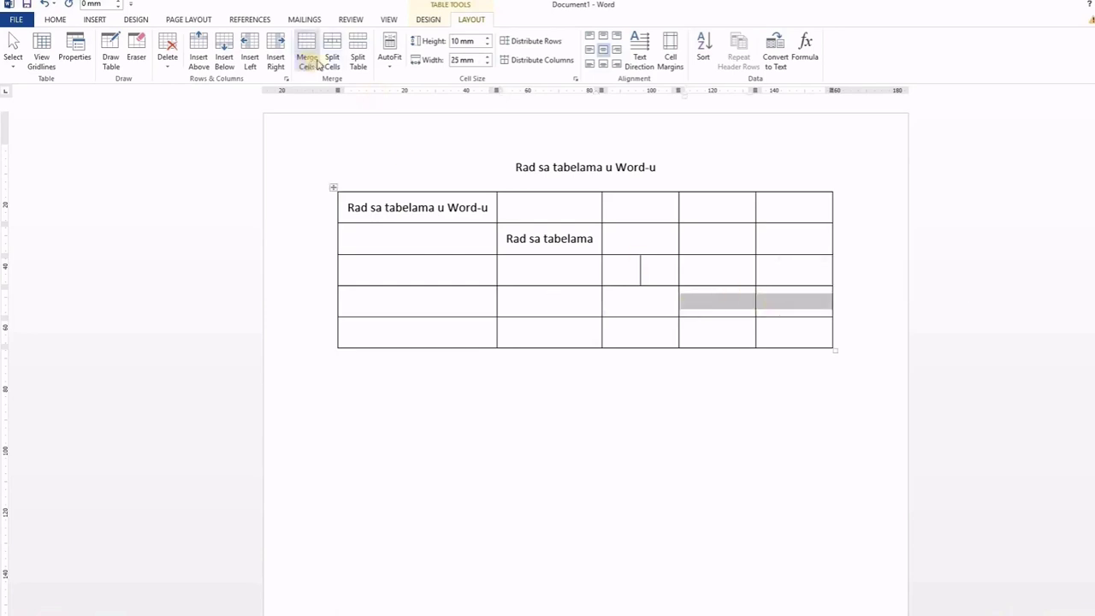
click(332, 52)
click(566, 338)
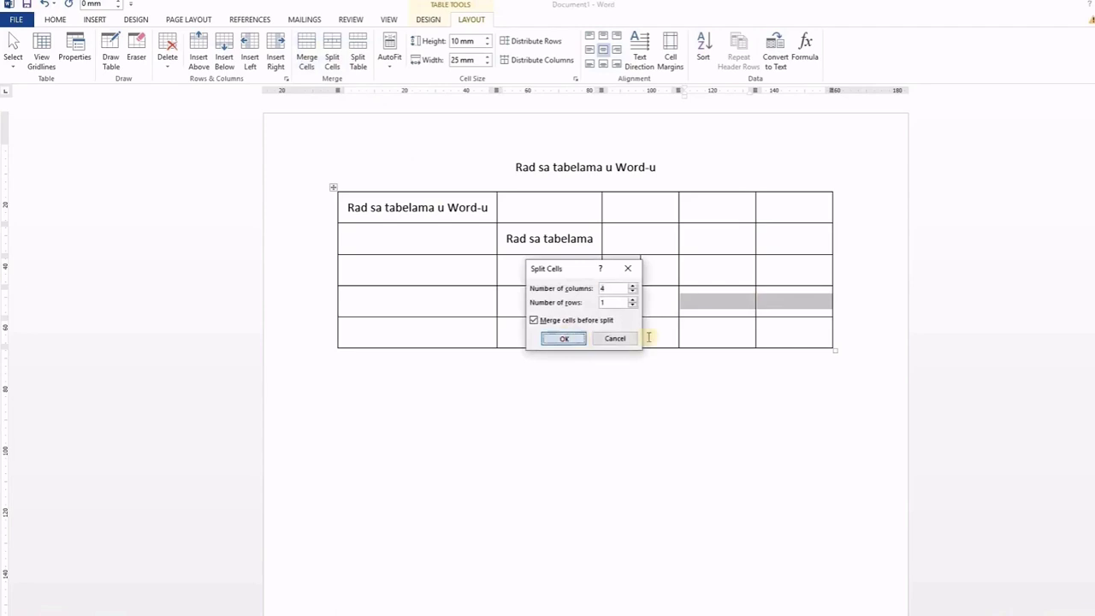
click(649, 336)
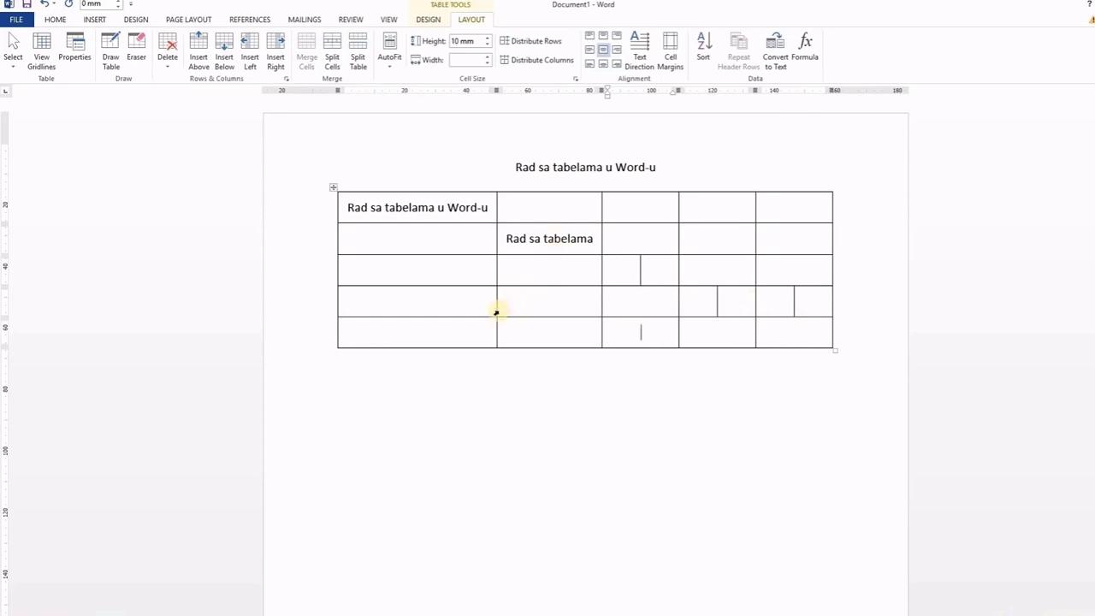
click(341, 279)
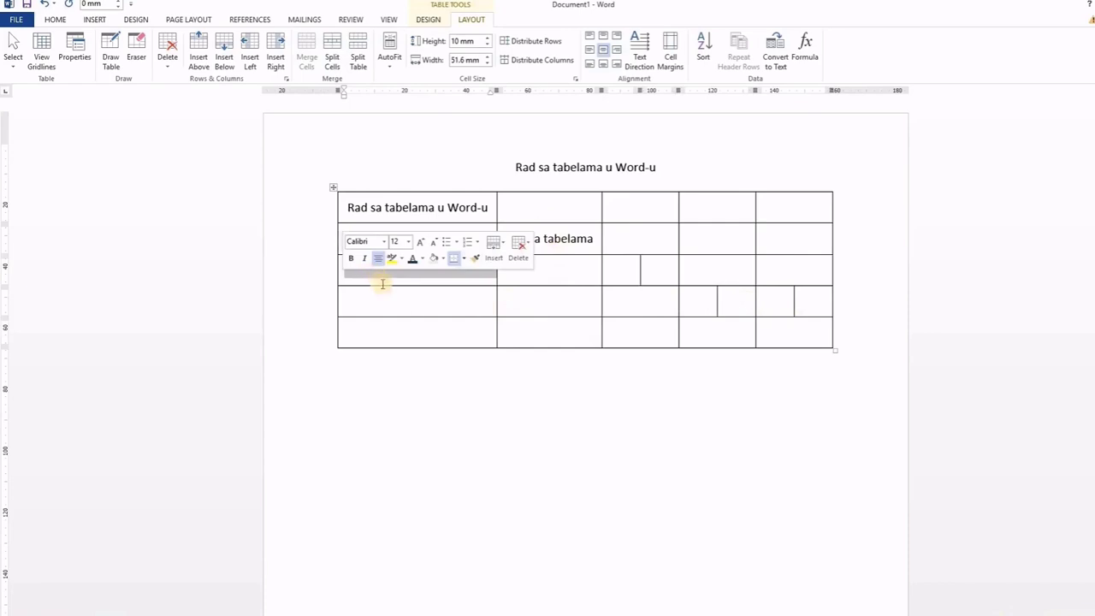
Step: Erase the border to merge the first column's row 2 and row 3 cells
click(136, 52)
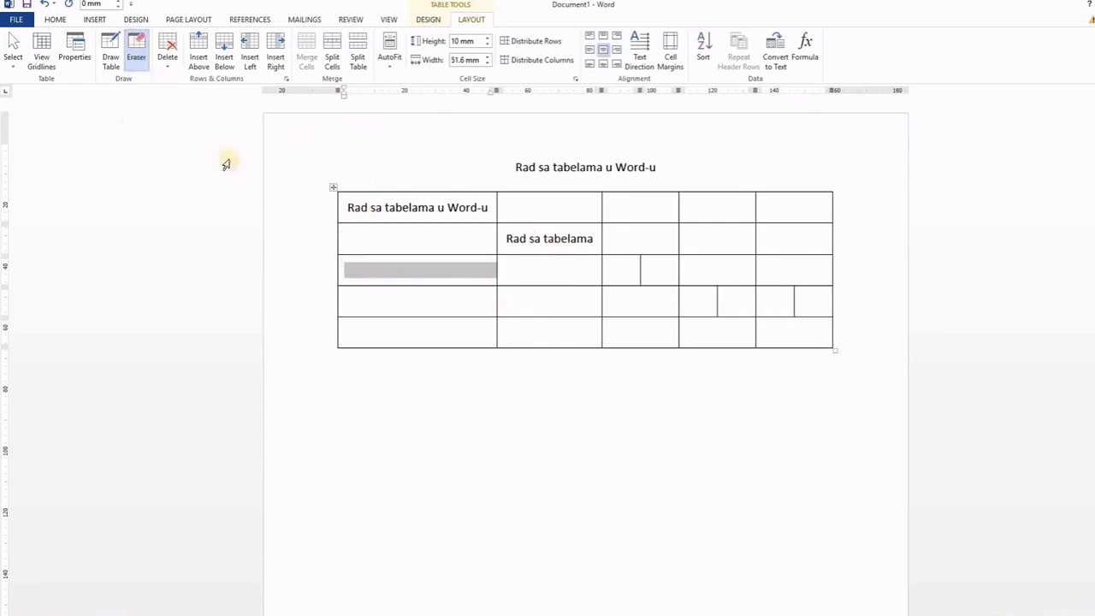
click(413, 254)
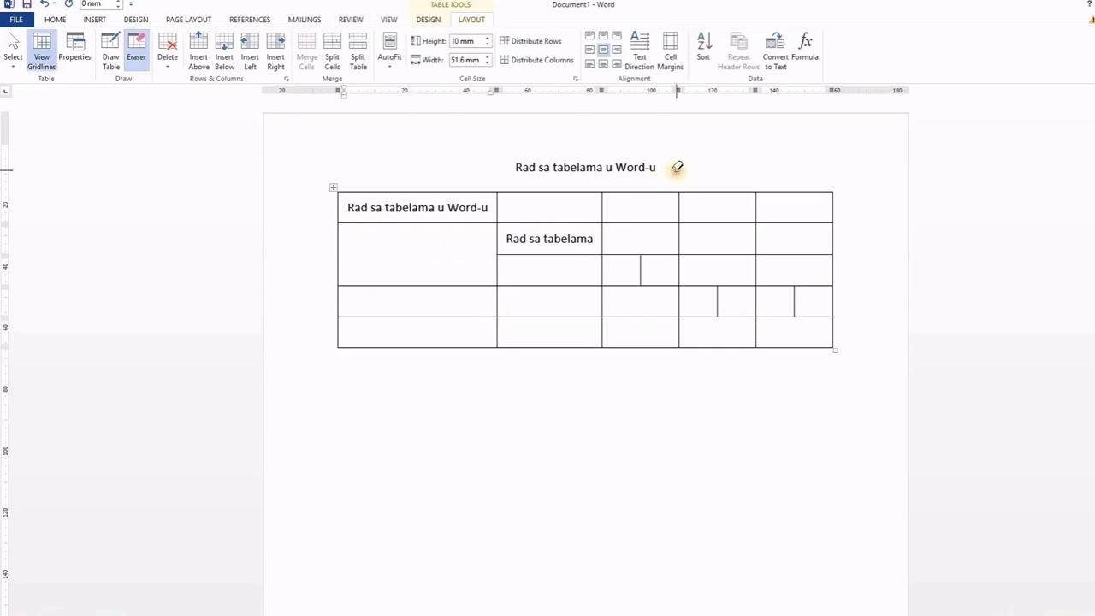
click(448, 276)
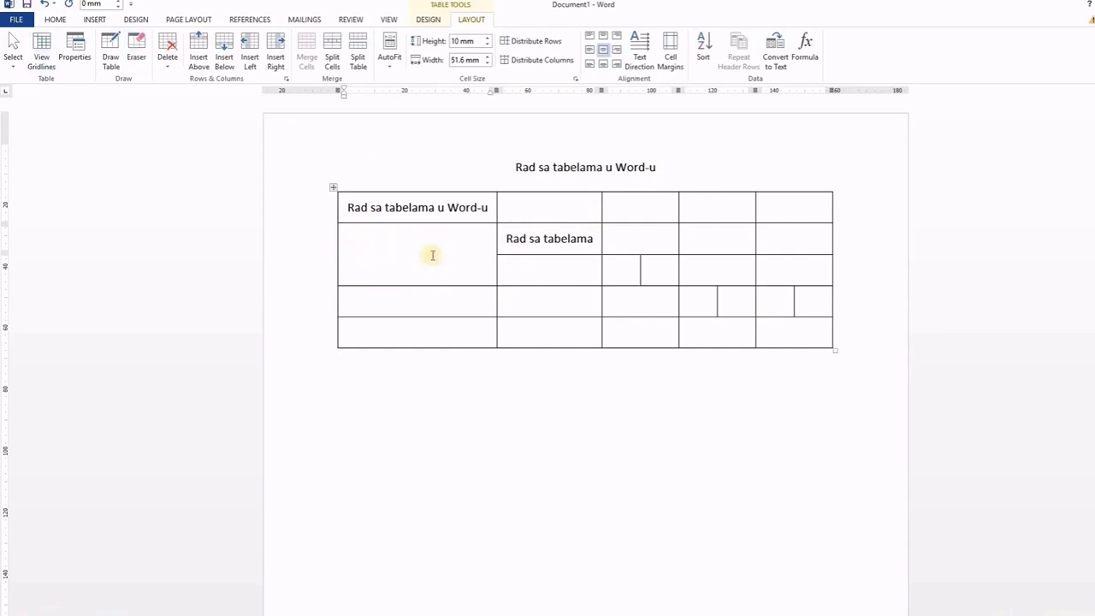
Step: Erase the border joining the top row's third and fourth cells into one
click(137, 51)
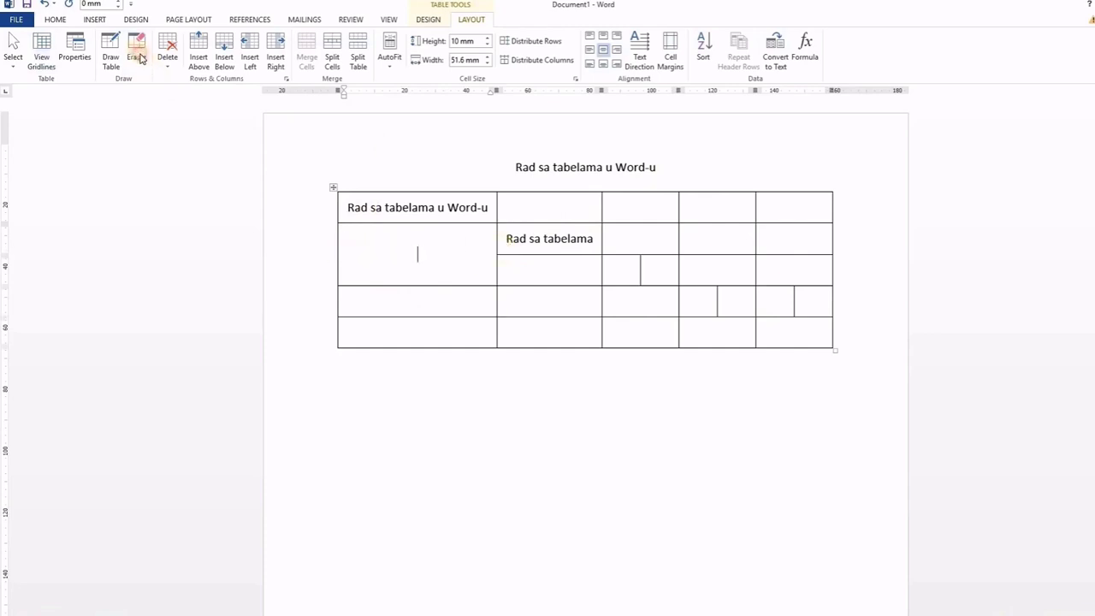
click(680, 205)
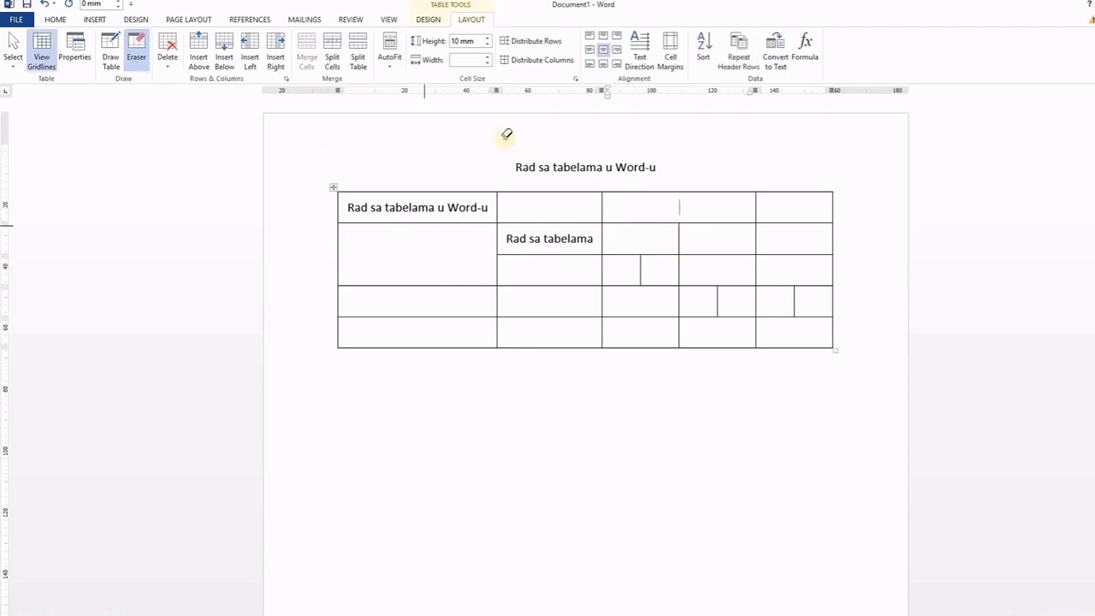
key(Escape)
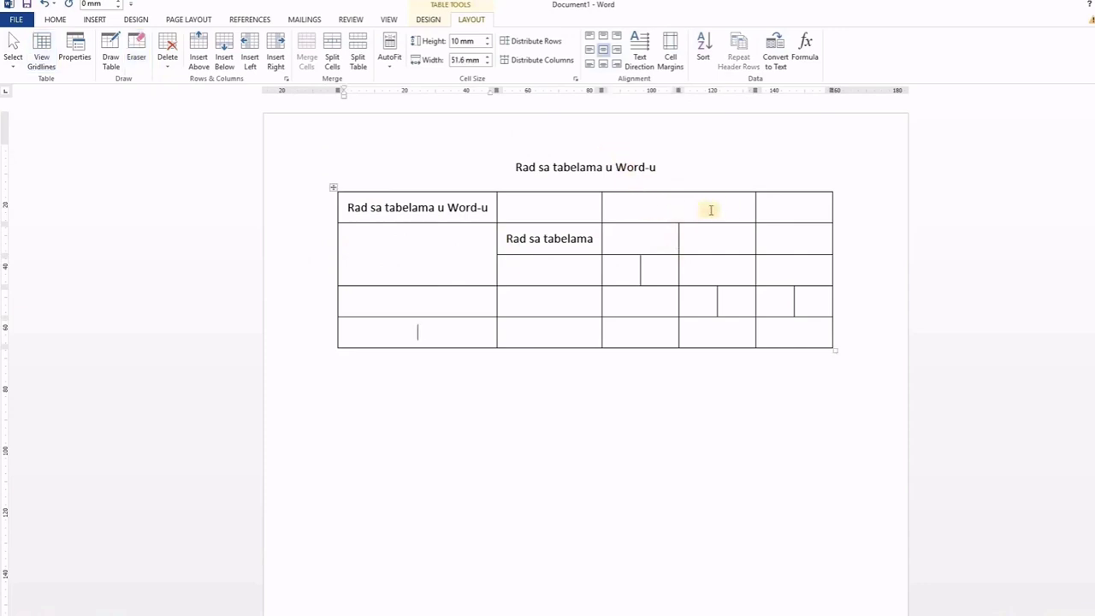
Step: Add two rows at the table bottom and select the row 6, column 3 cell for shading
key(ctrl+z)
click(542, 363)
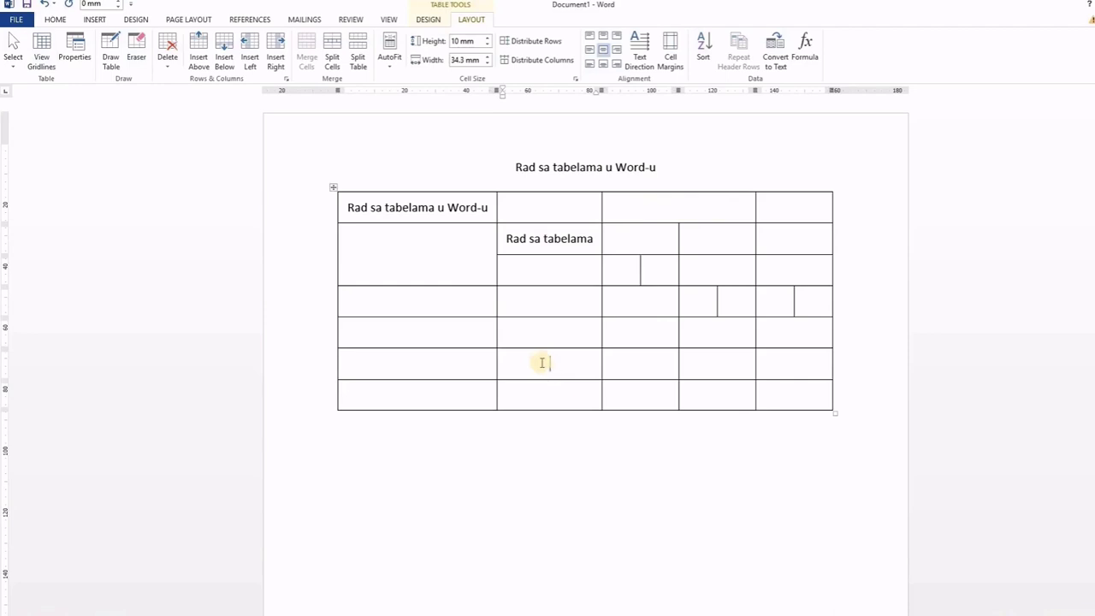
click(605, 369)
click(57, 21)
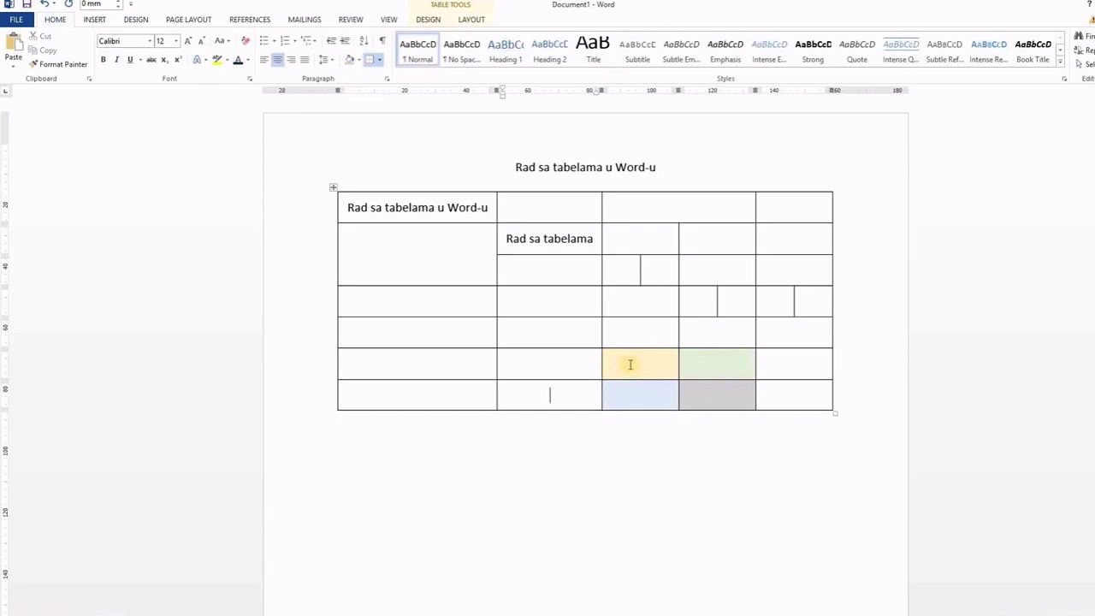
Step: Merge the yellow and blue column-three cells and type sample text into the merged cell
drag(640, 388, 630, 372)
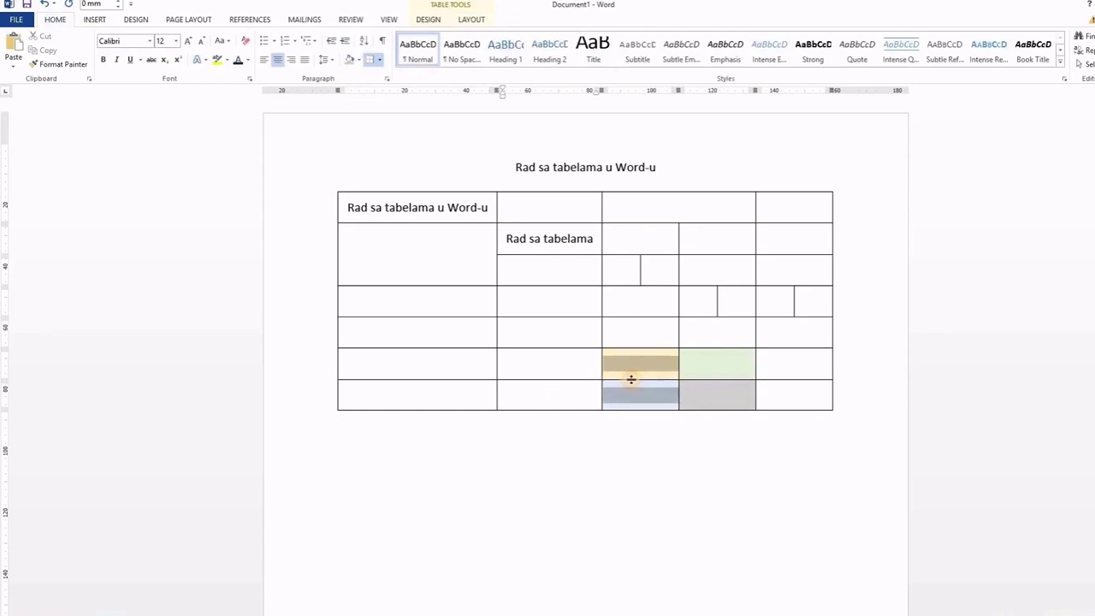
click(466, 20)
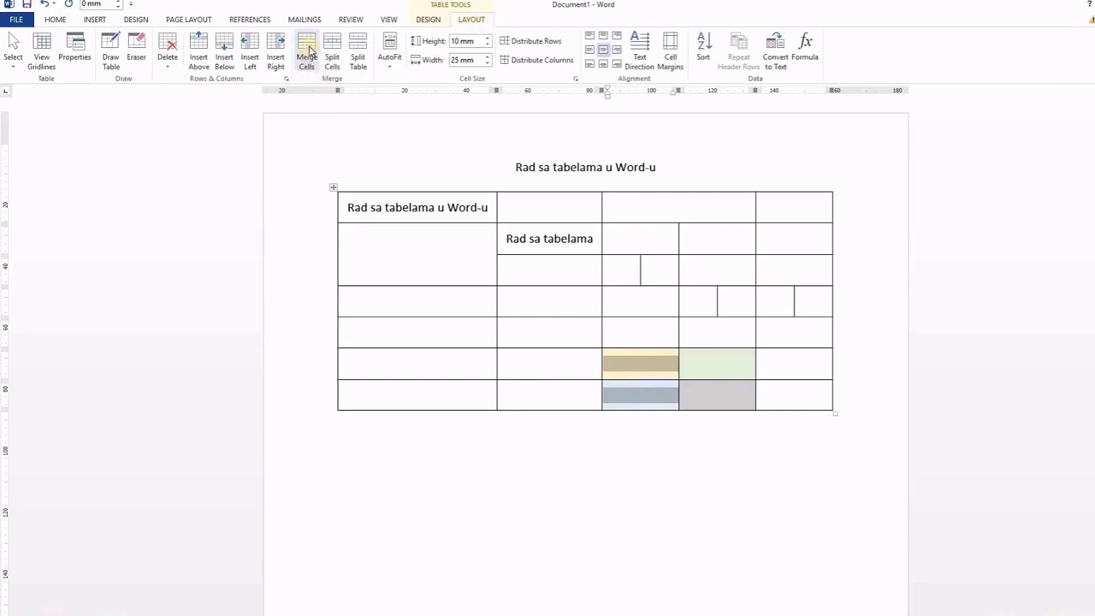
click(307, 49)
click(624, 373)
text(čsk kčdsk kl kls klk k kl kfl kć kk)
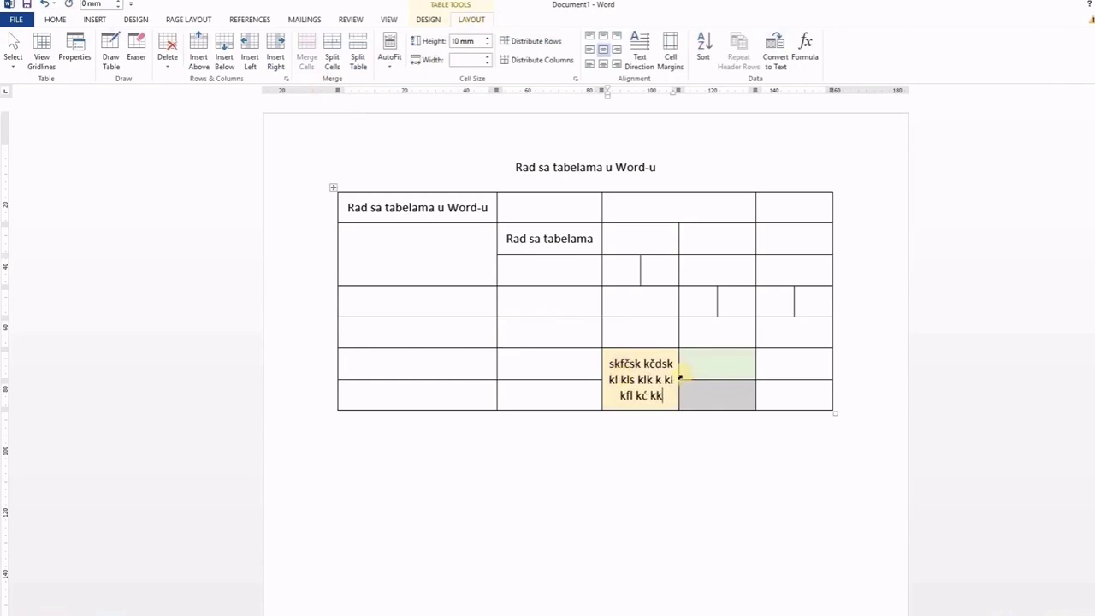
Step: Clear the green cell's shading through Table Properties > Borders and Shading
click(681, 377)
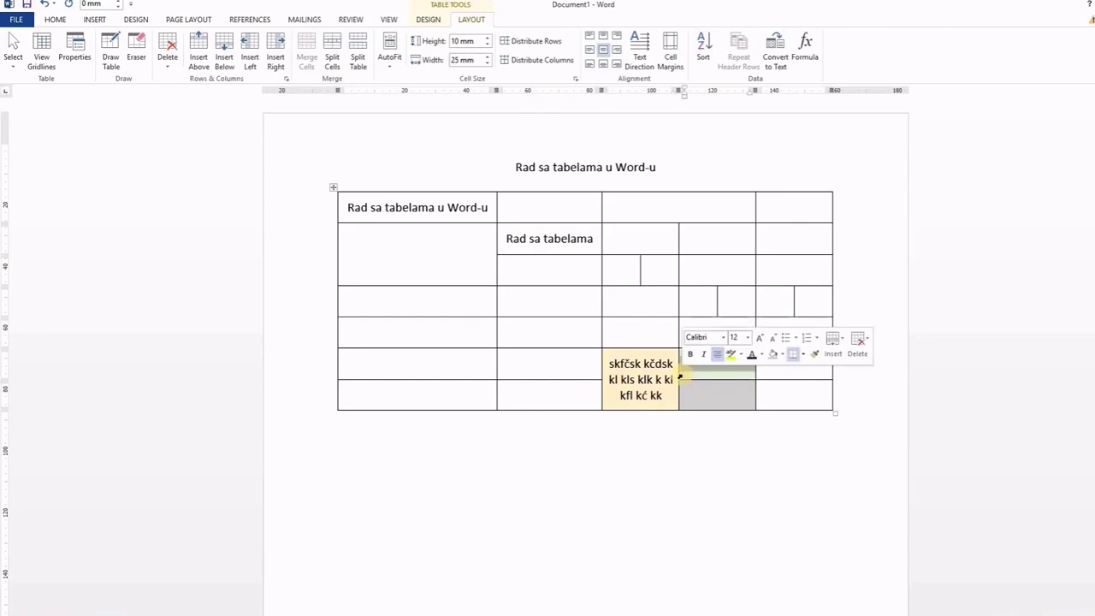
click(76, 53)
click(618, 404)
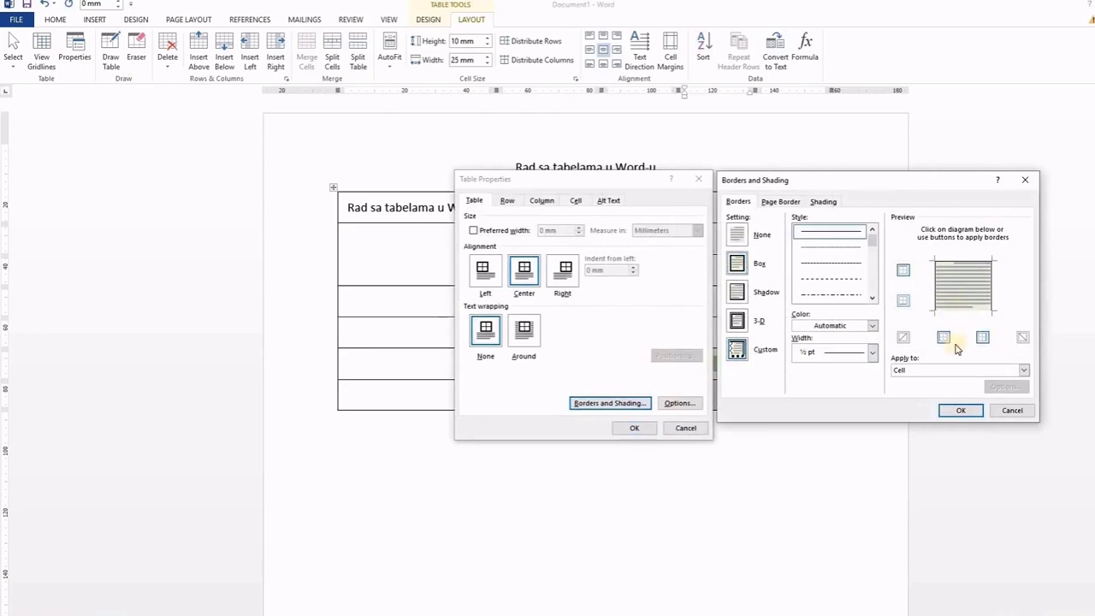
click(958, 410)
click(637, 429)
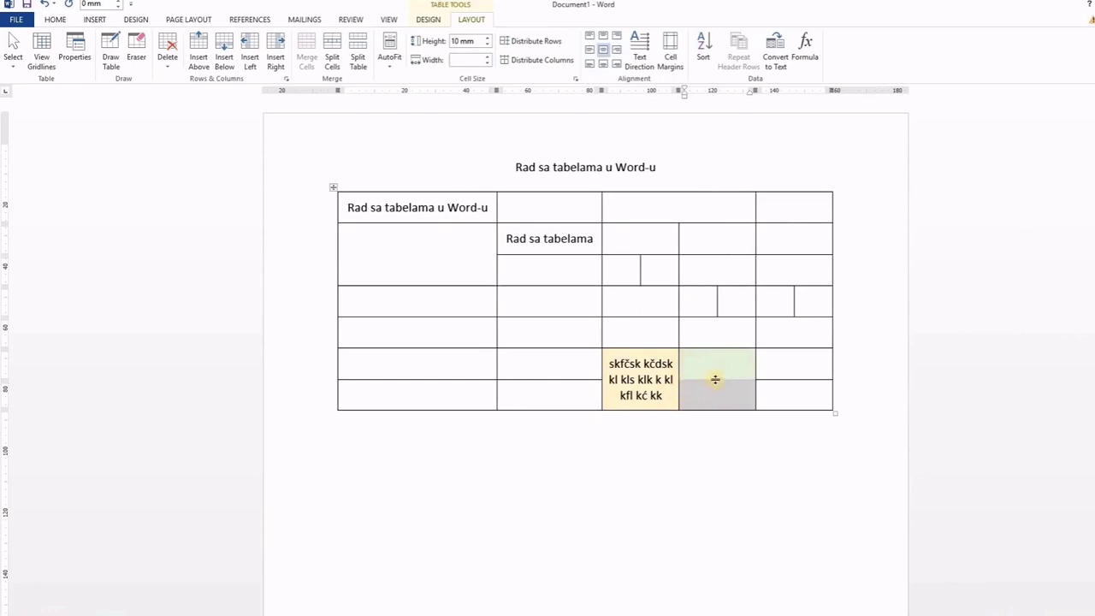
click(706, 367)
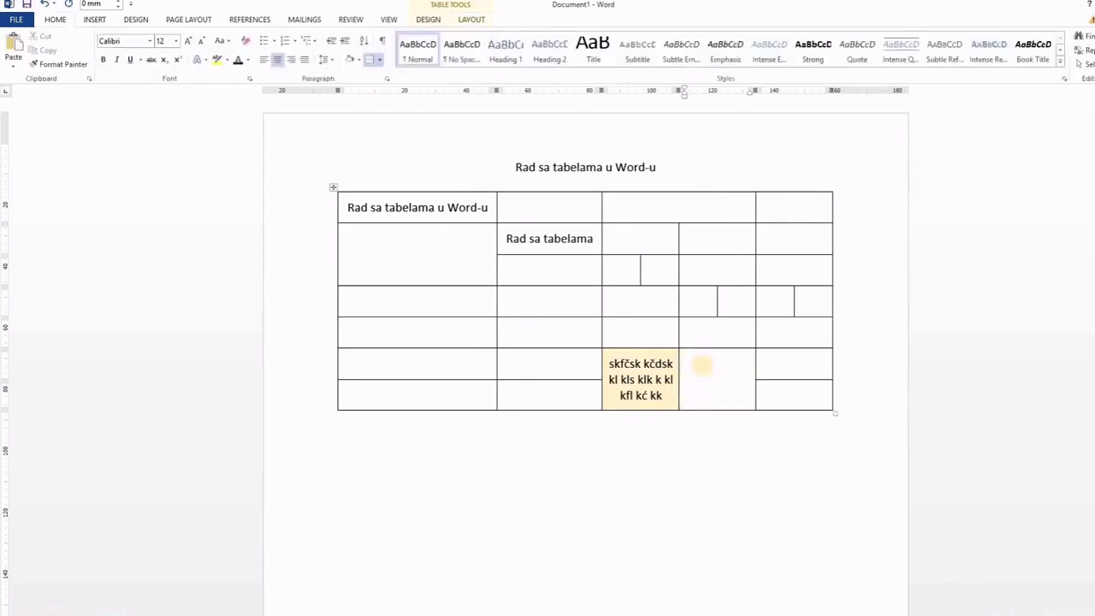
Step: Type 'kflčdsakf' and, on the next line, 'sdčkf k kčd' beside the merged yellow cell
text(kflčdsakf)
key(Return)
key(Return)
text(sdčkf k kčd)
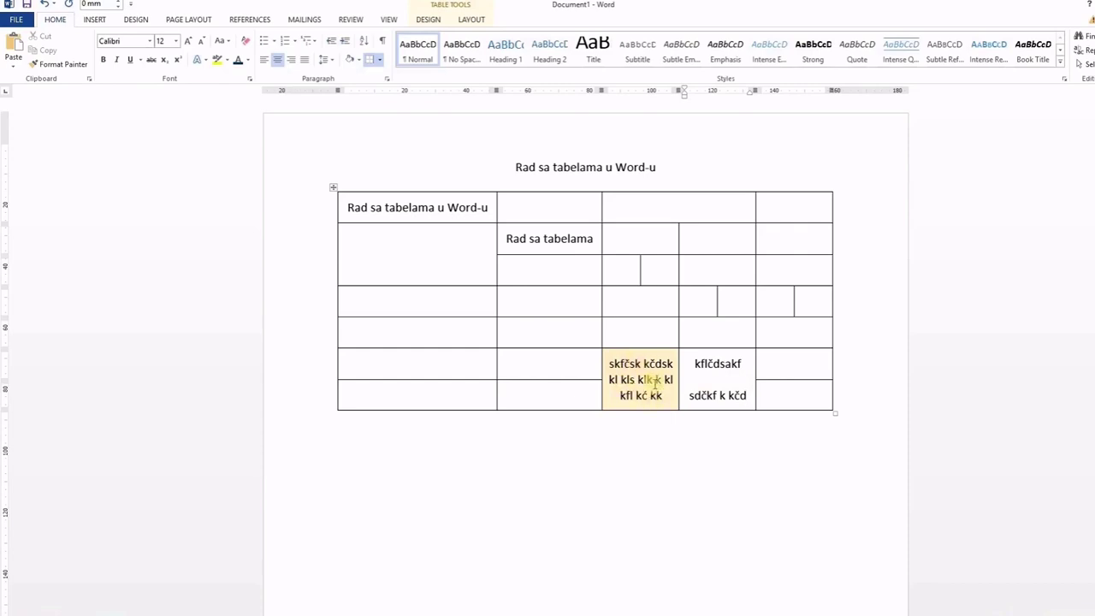
scroll(654, 383, down, 1)
click(446, 409)
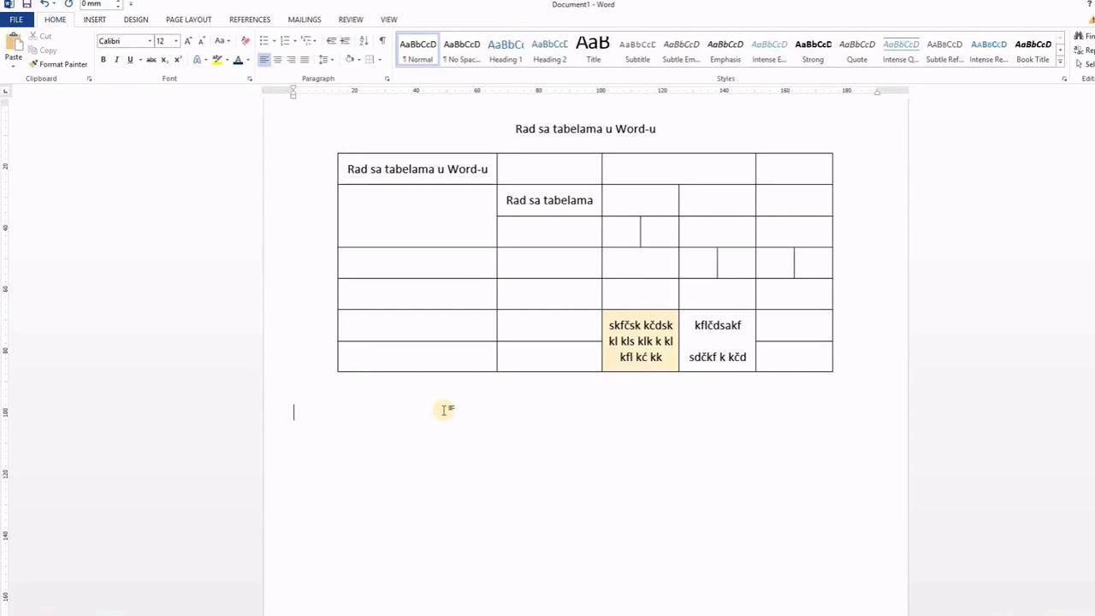
Step: Use Draw Table to draw a wide single-cell table below the irregular table
click(94, 19)
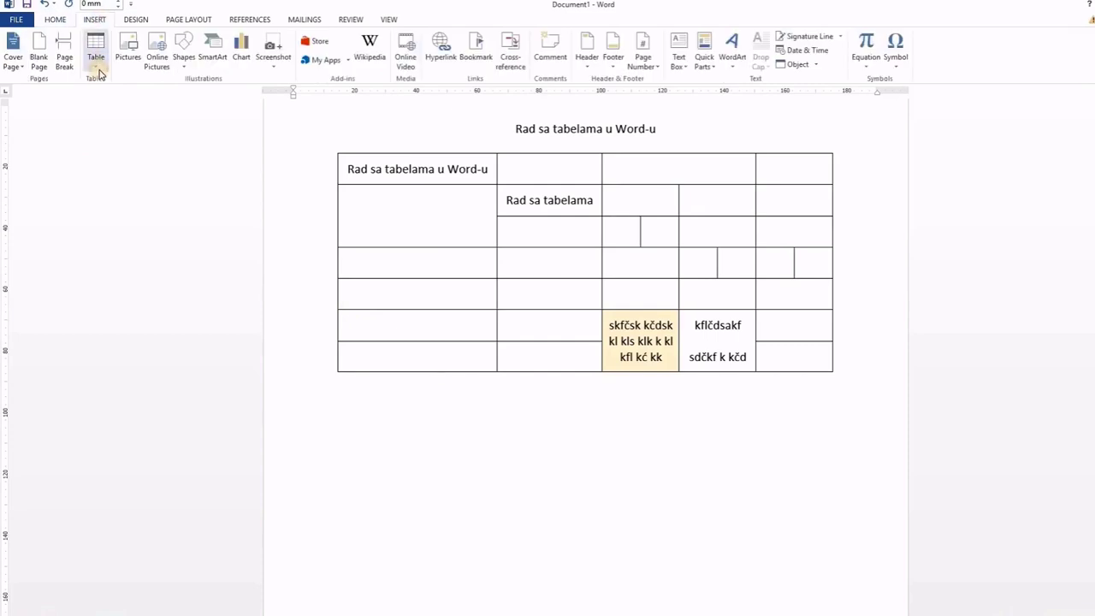
click(99, 74)
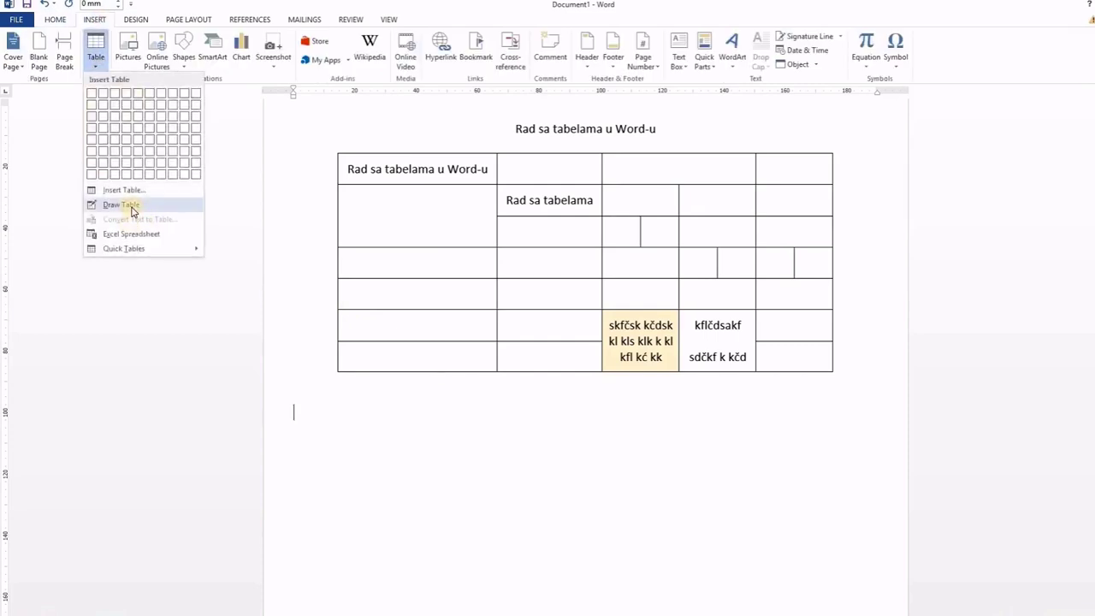
click(132, 207)
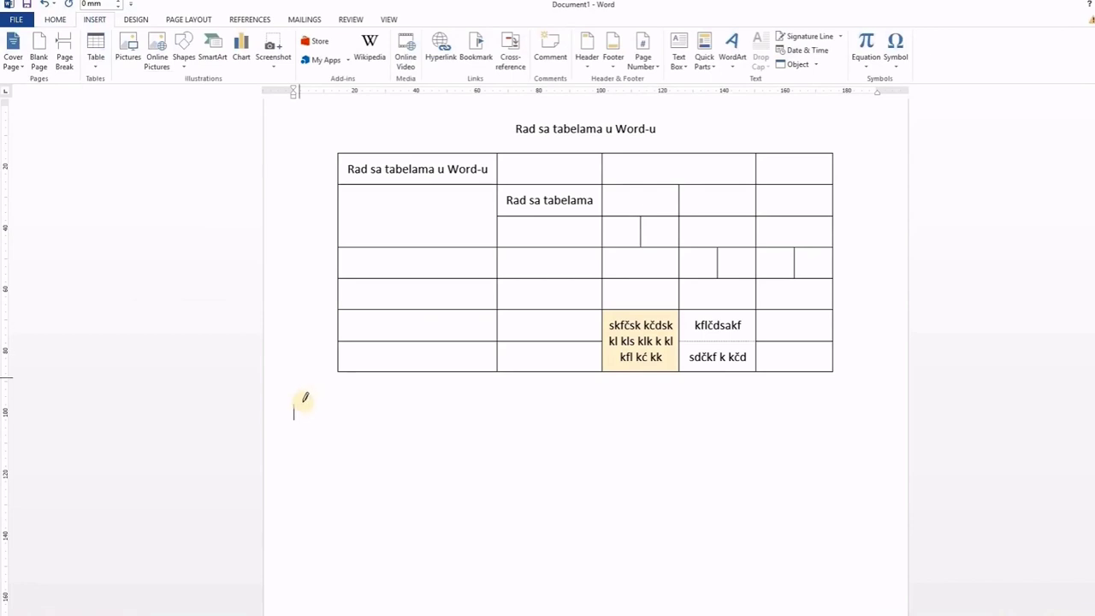
drag(296, 401, 870, 436)
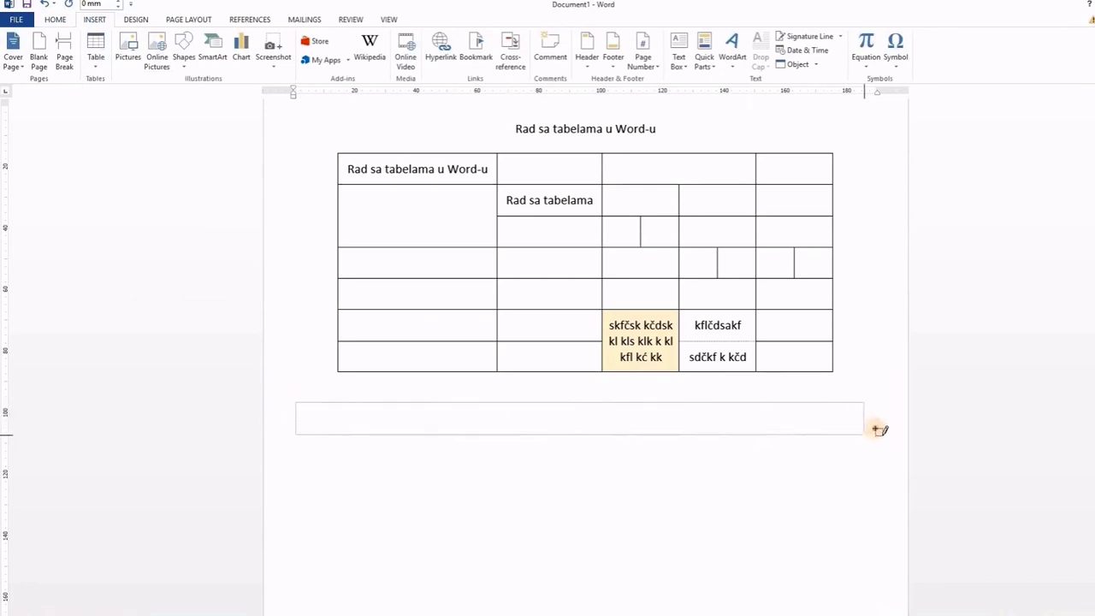
drag(870, 436, 879, 450)
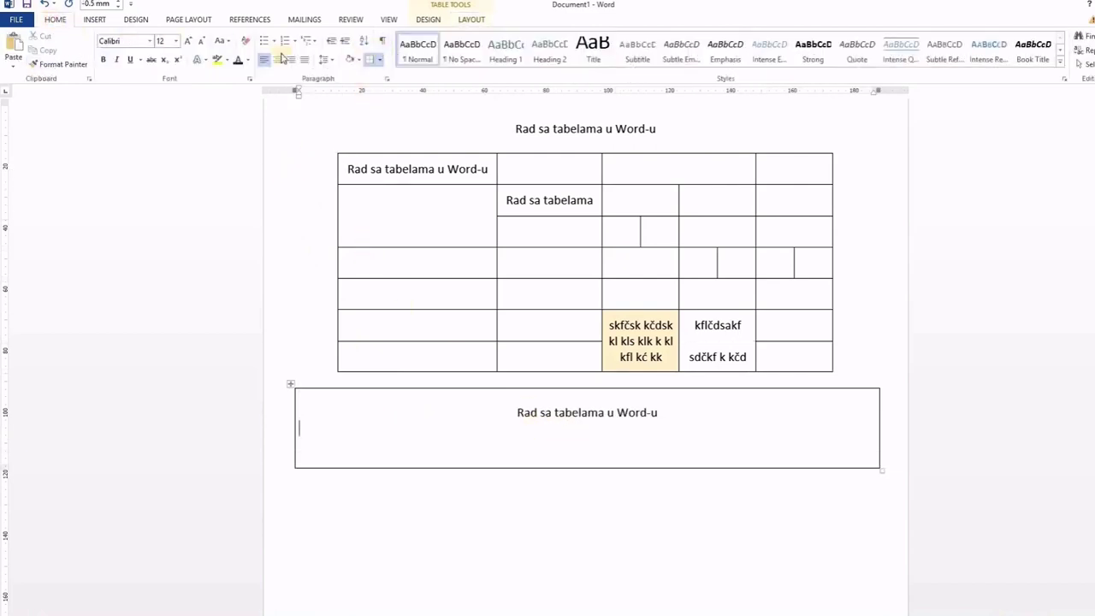
Step: Delete the empty lines around 'Rad sa tabelama u Word-u' and shrink the box's height
click(382, 46)
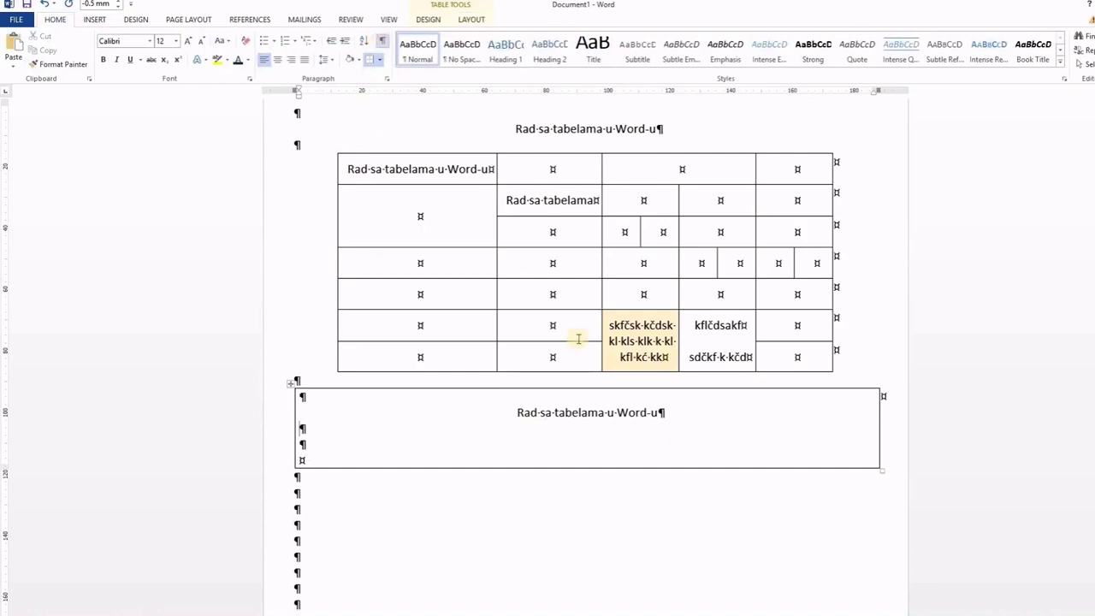
click(661, 413)
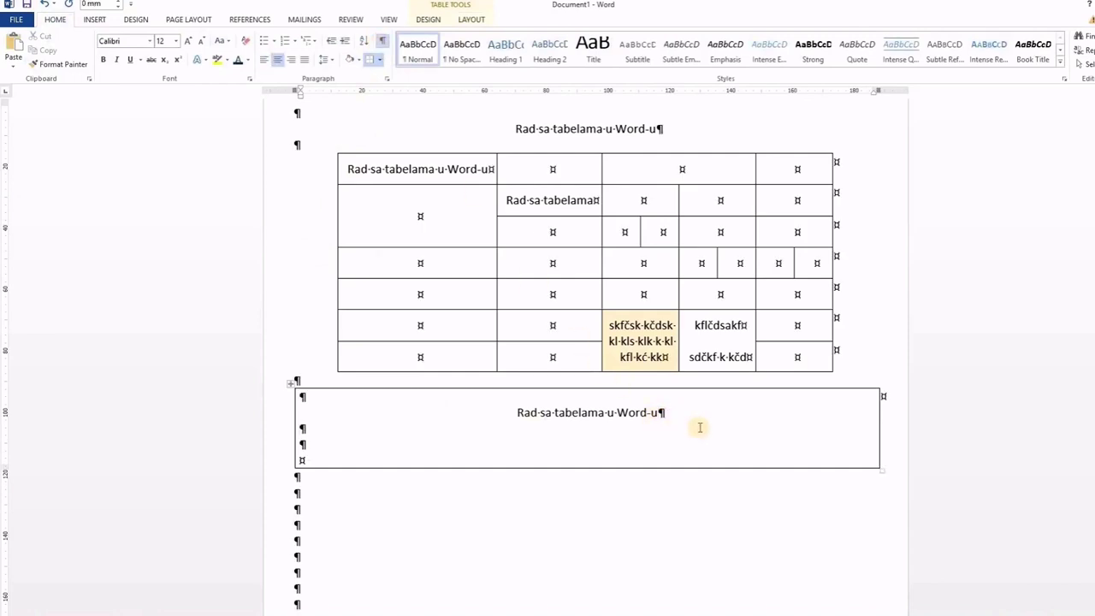
key(Delete)
key(Delete)
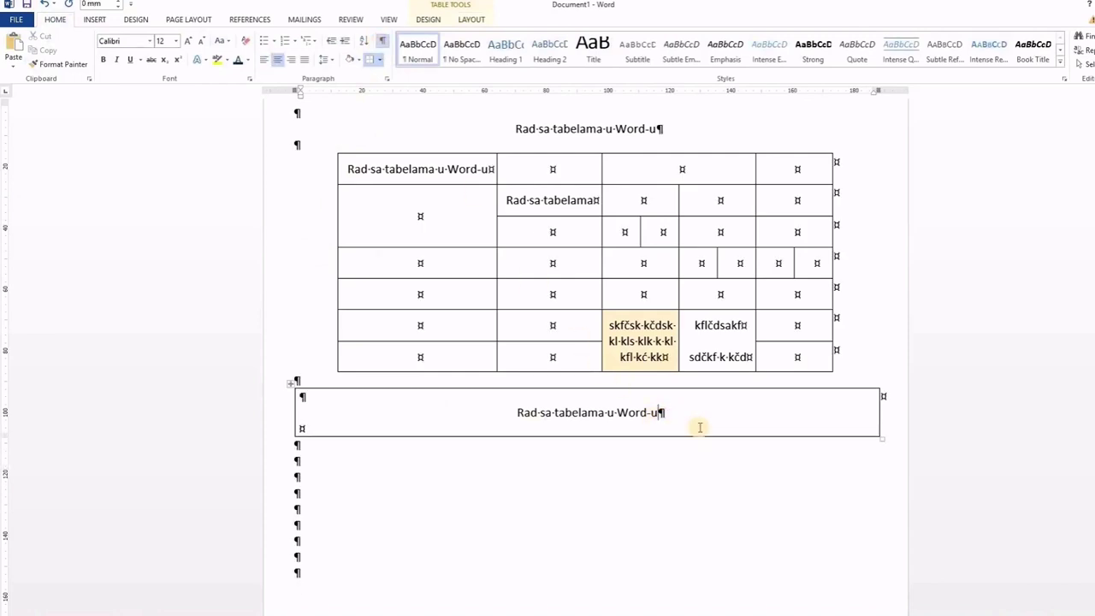
key(Delete)
click(480, 399)
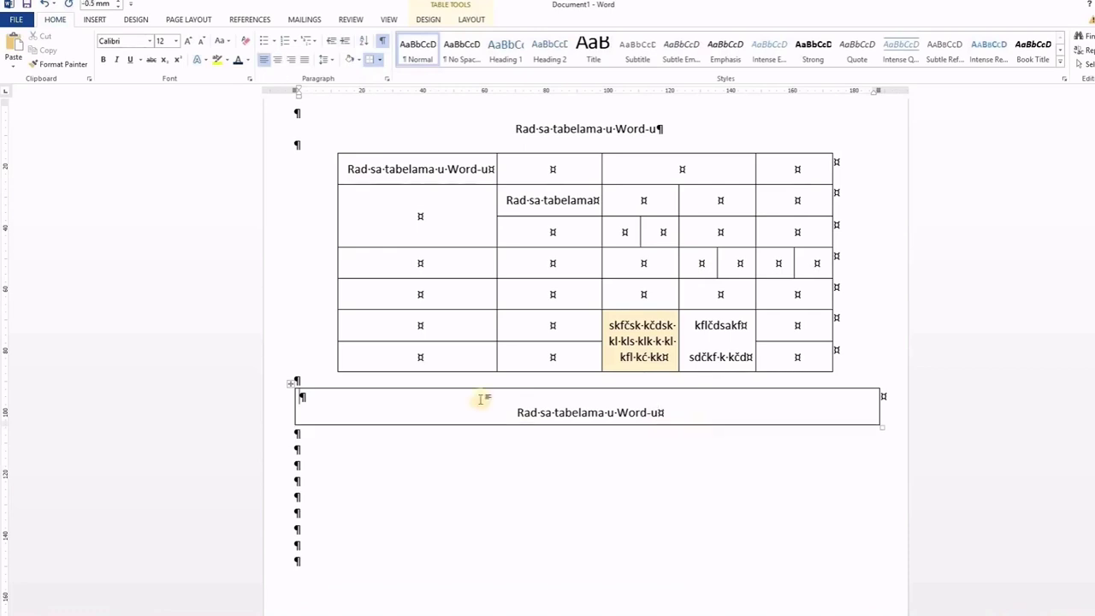
key(Delete)
key(ctrl+shift+8)
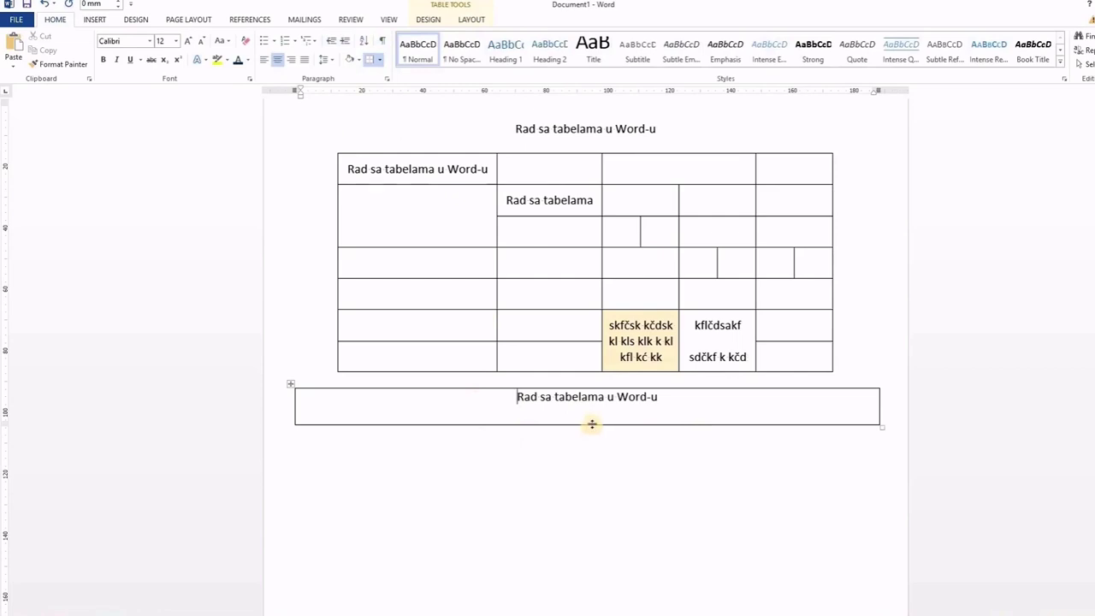
drag(591, 424, 591, 406)
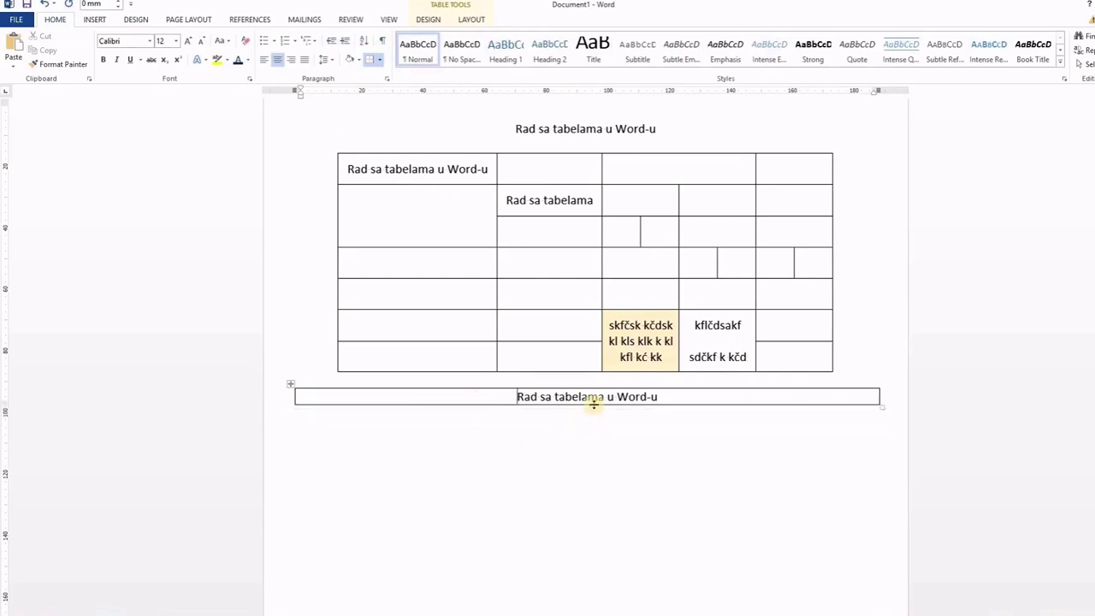
drag(594, 408, 593, 419)
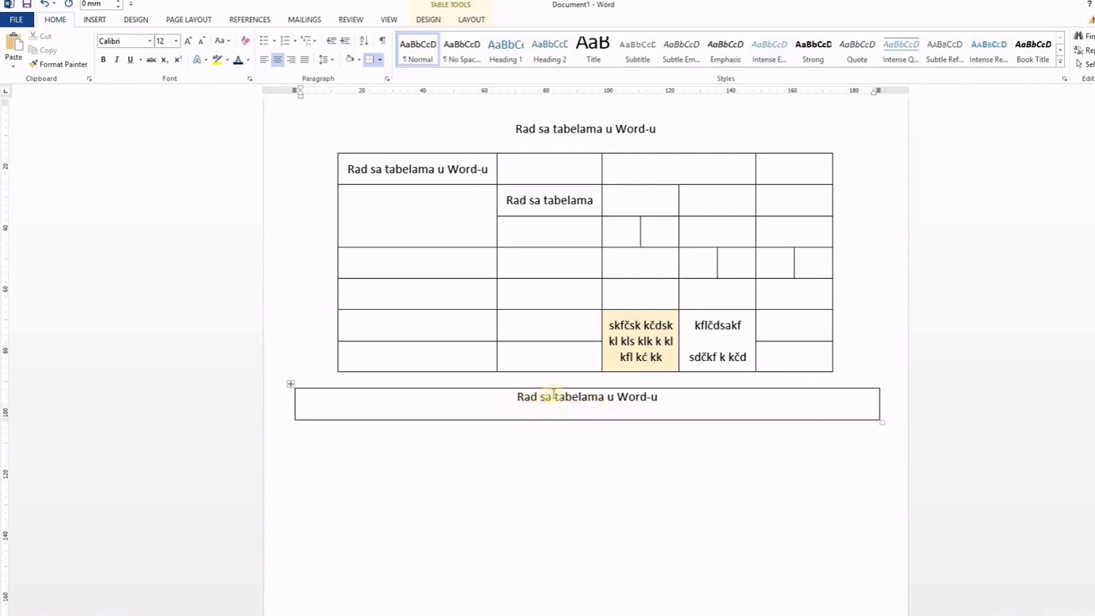
Step: Centre the title text vertically in the title box
click(290, 384)
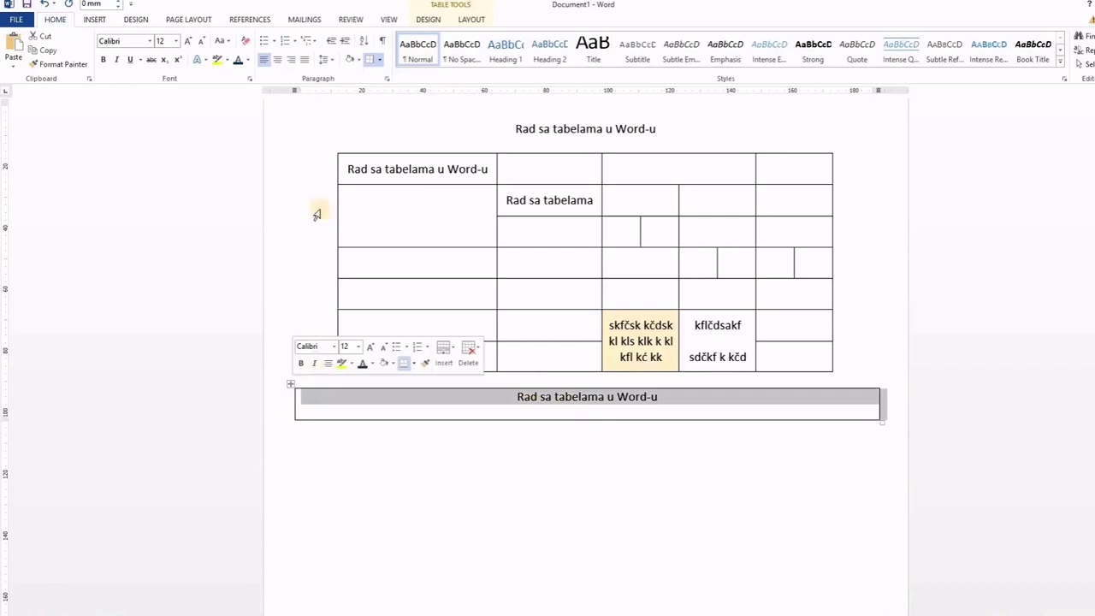
click(462, 20)
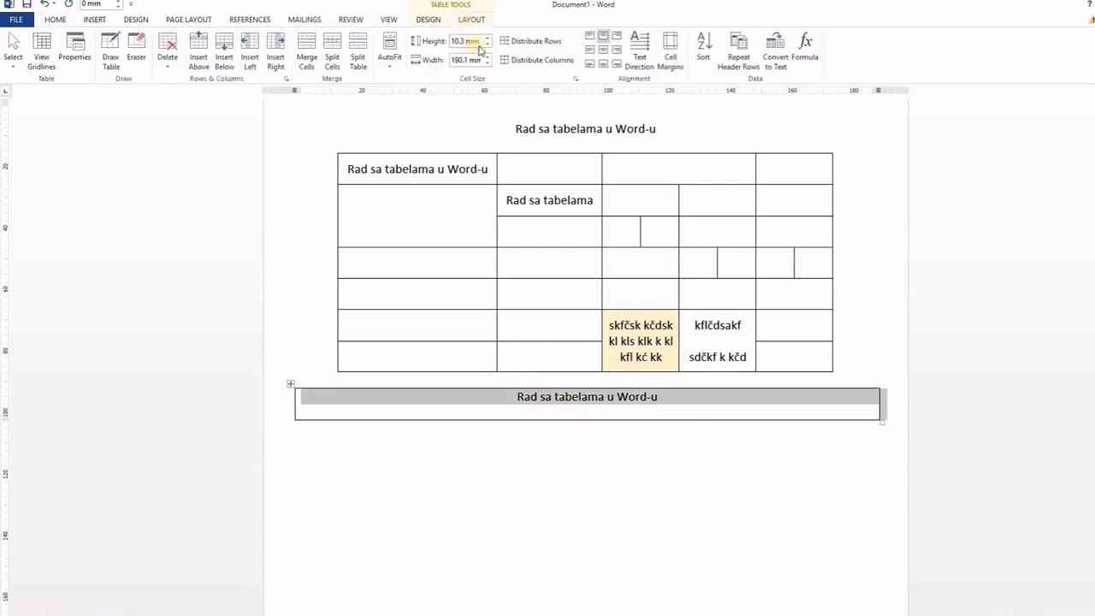
click(604, 51)
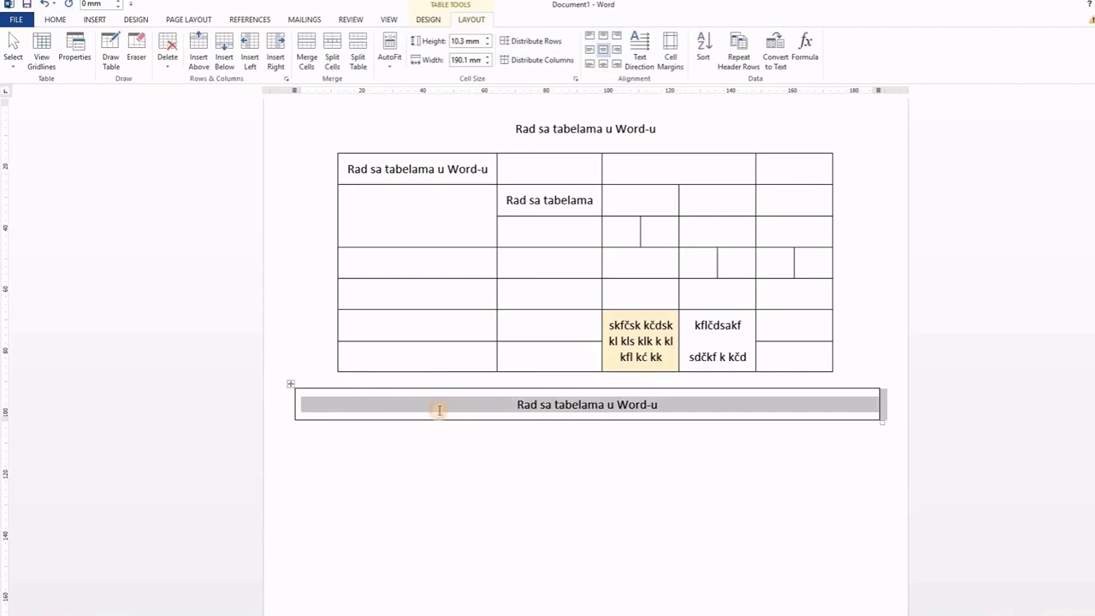
Step: Narrow the title box to 105 mm wide and centre it on the page
click(296, 407)
drag(294, 405, 417, 406)
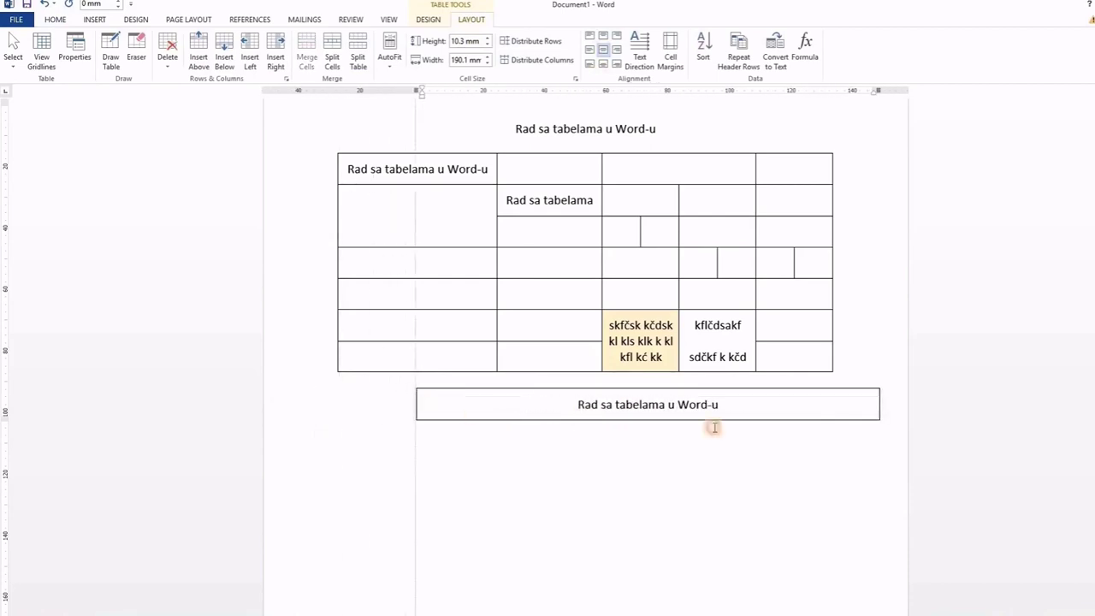
drag(878, 407, 739, 407)
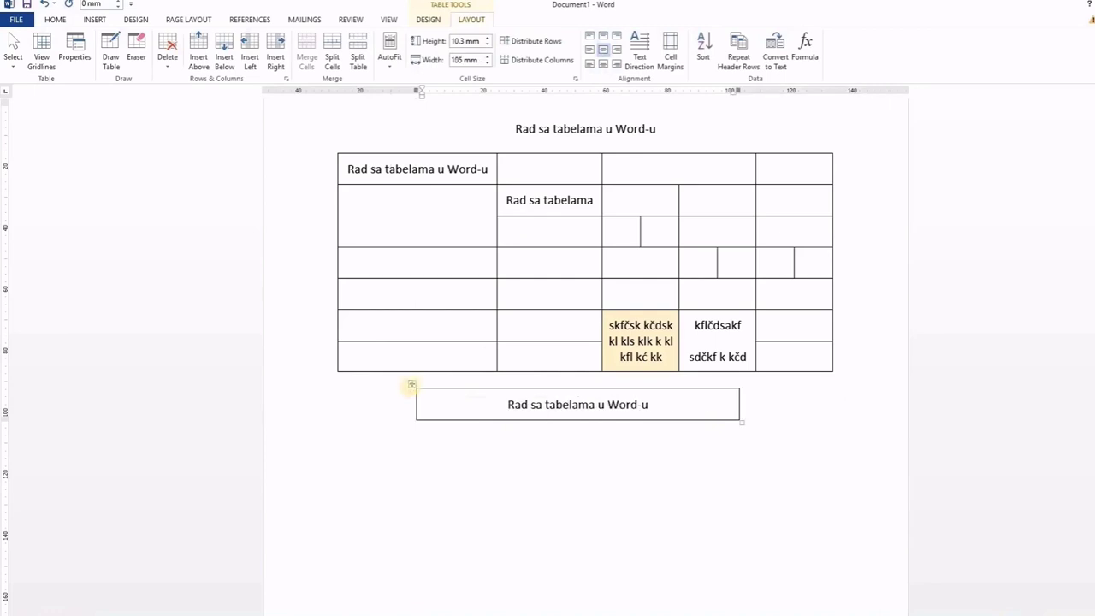
click(411, 387)
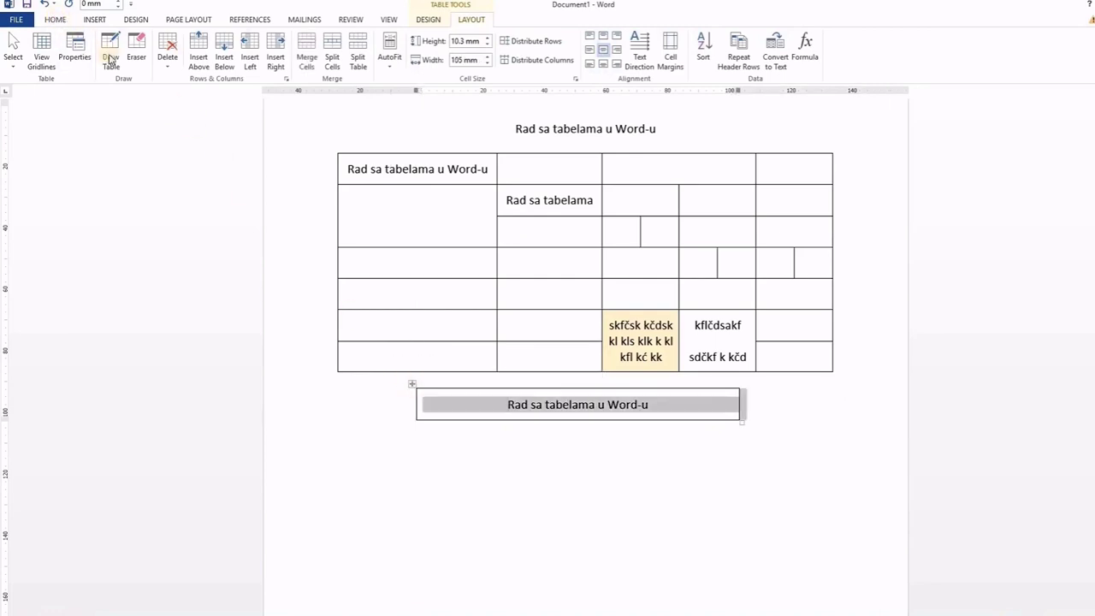
click(278, 61)
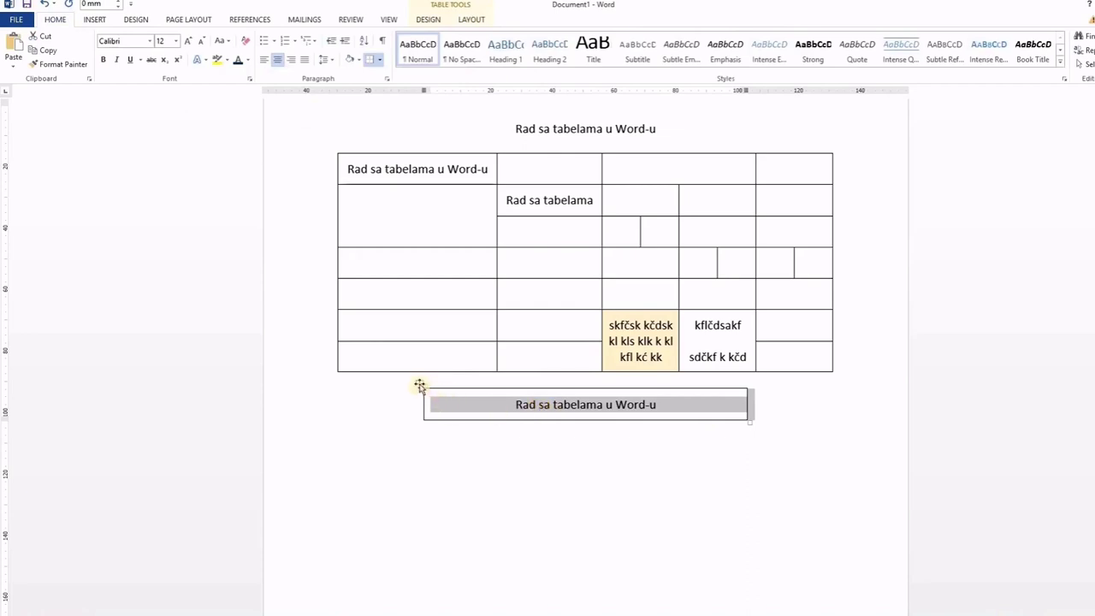
Step: Change the title box's borders and shading settings through Table Properties
click(471, 19)
click(76, 51)
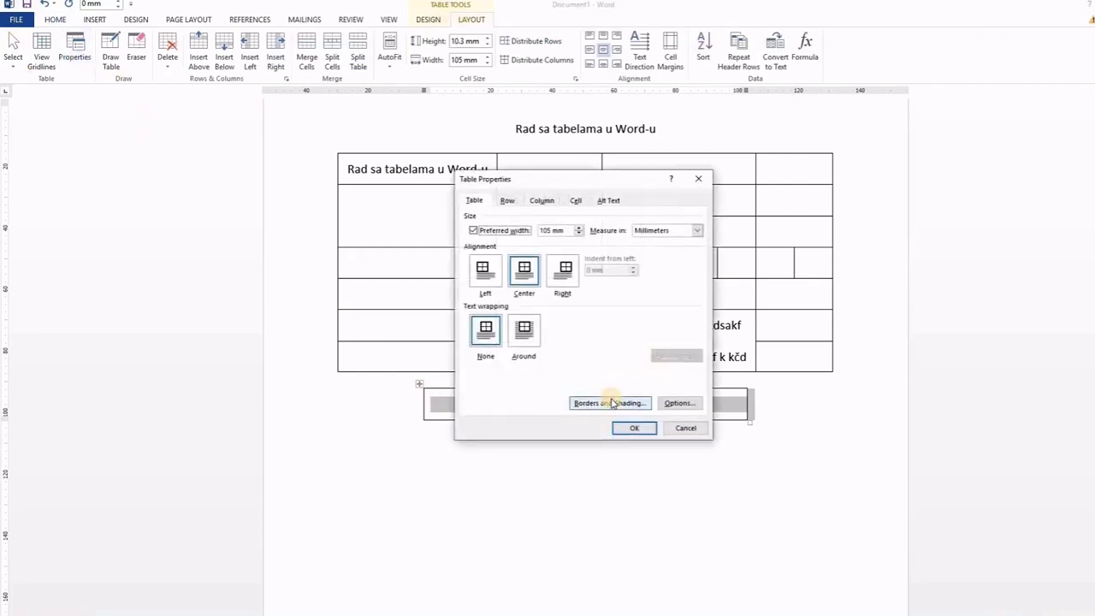
click(612, 403)
click(873, 272)
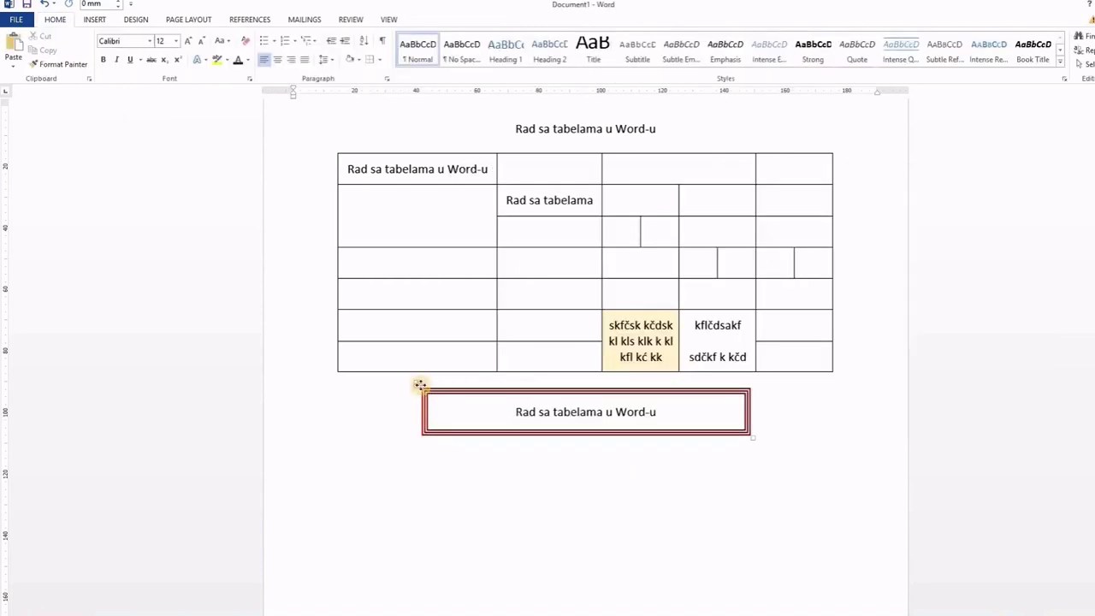
Step: Shade the title box light yellow and make its text bold and larger
click(419, 384)
click(54, 18)
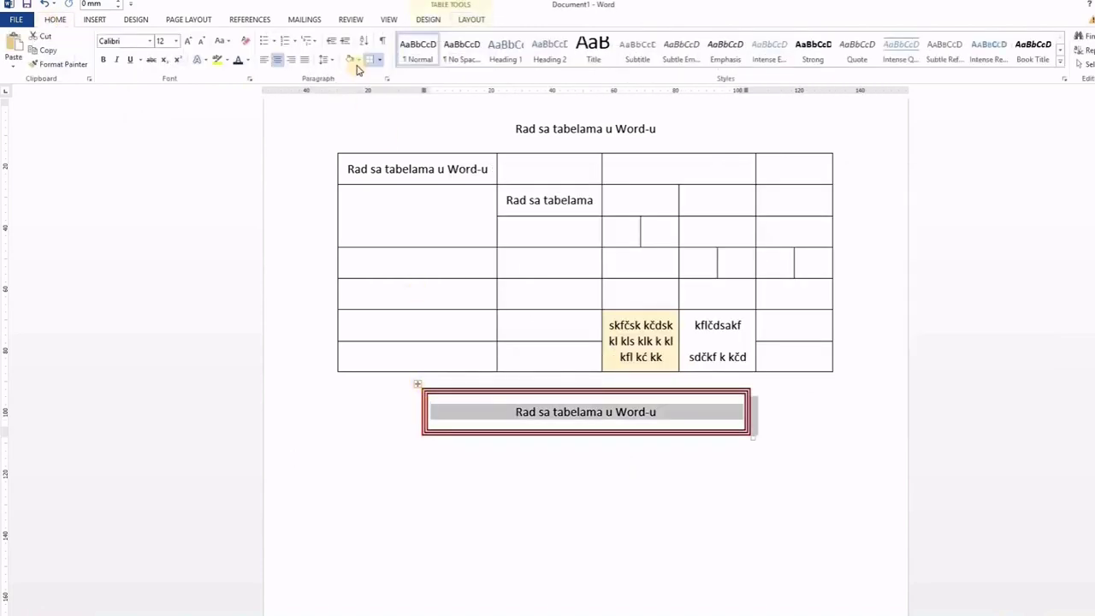
click(350, 60)
key(ctrl+b)
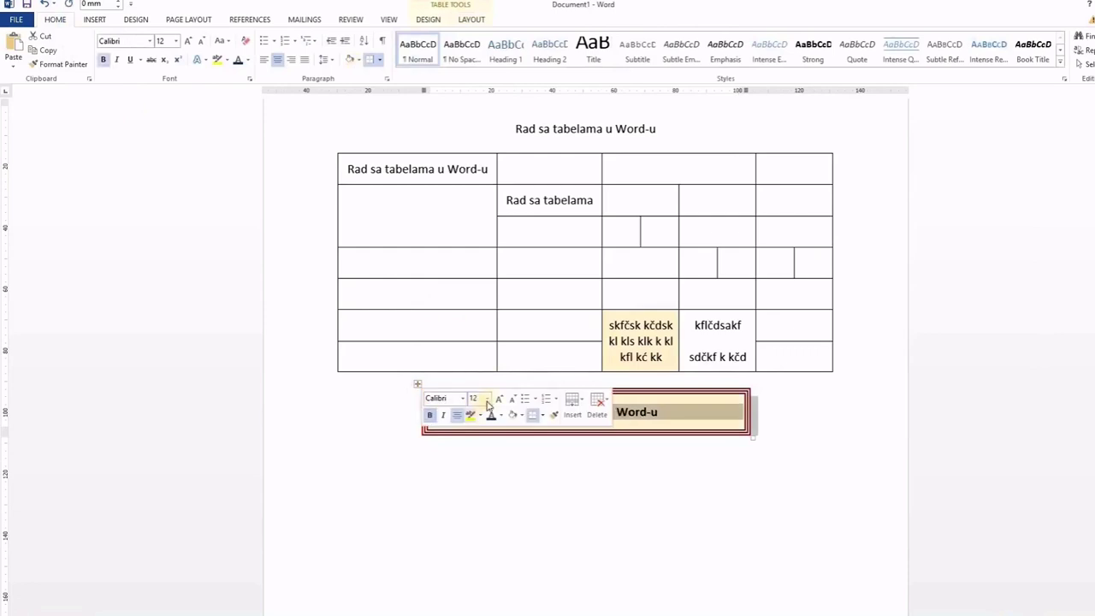
click(491, 400)
click(481, 503)
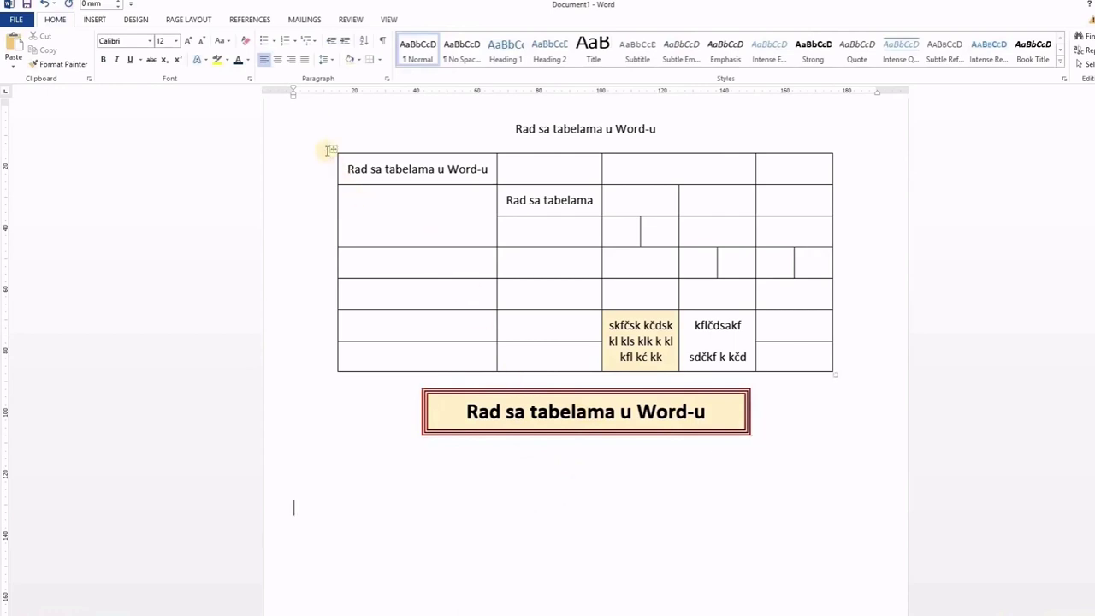
Step: Insert an empty 7-column by 6-row table below the title box
click(332, 149)
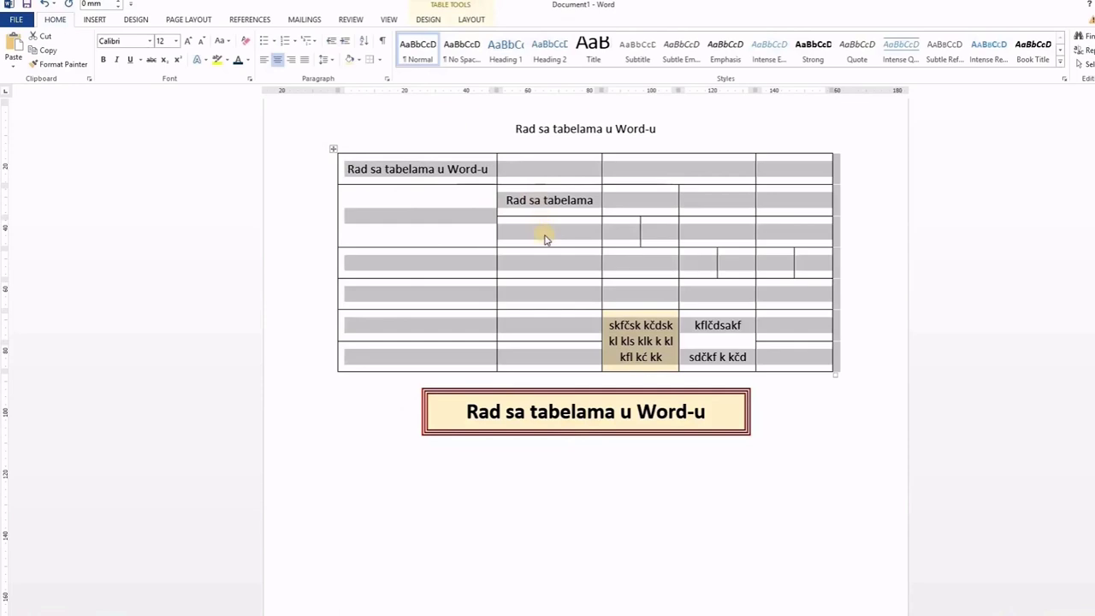
scroll(547, 237, down, 5)
click(459, 320)
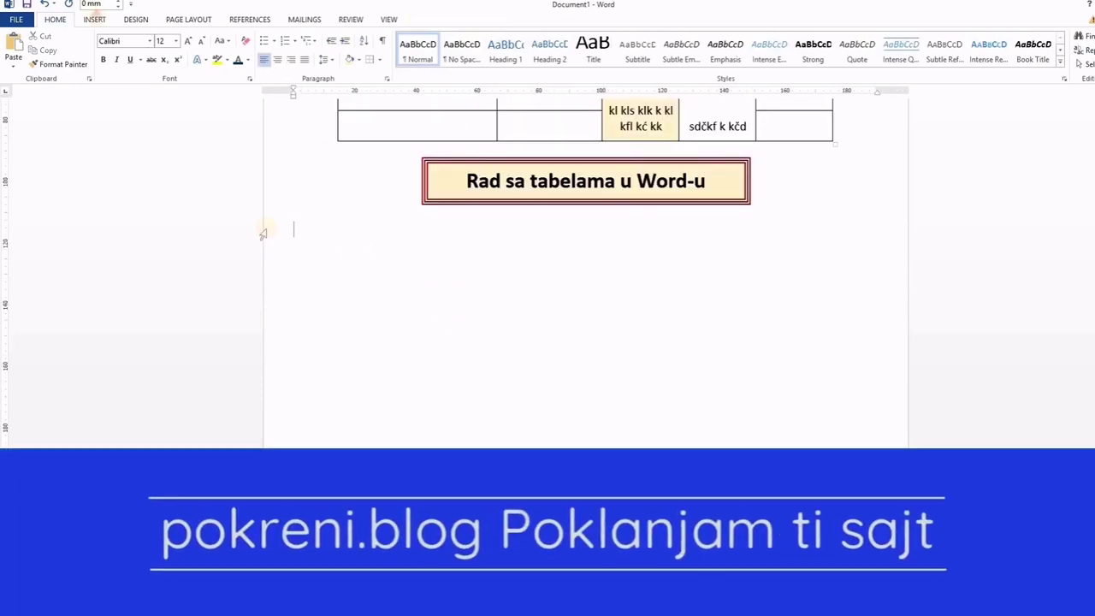
click(94, 19)
click(97, 70)
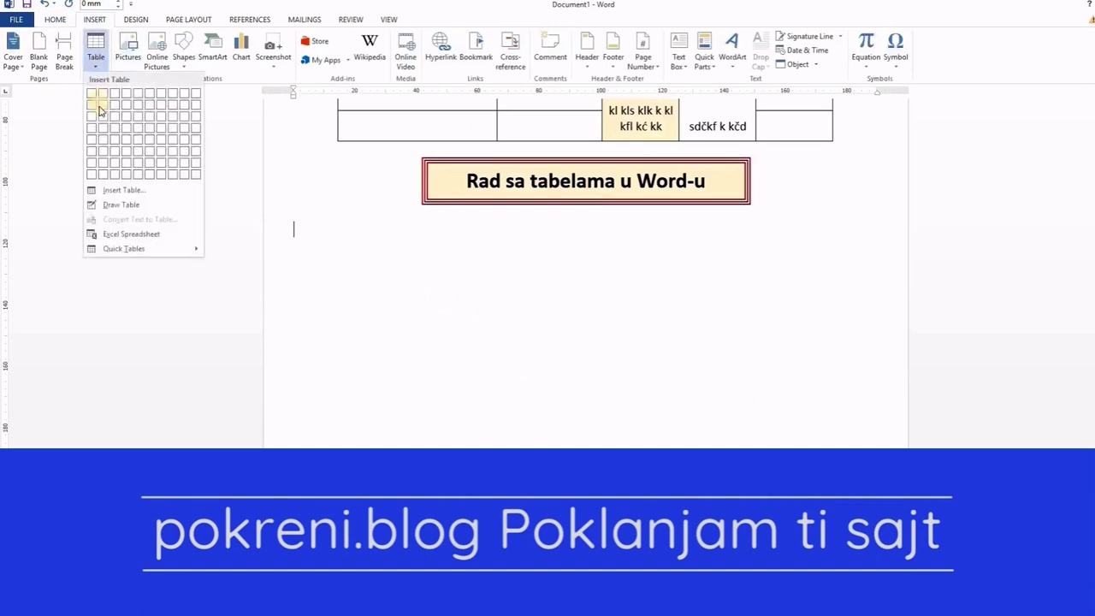
click(163, 163)
click(288, 218)
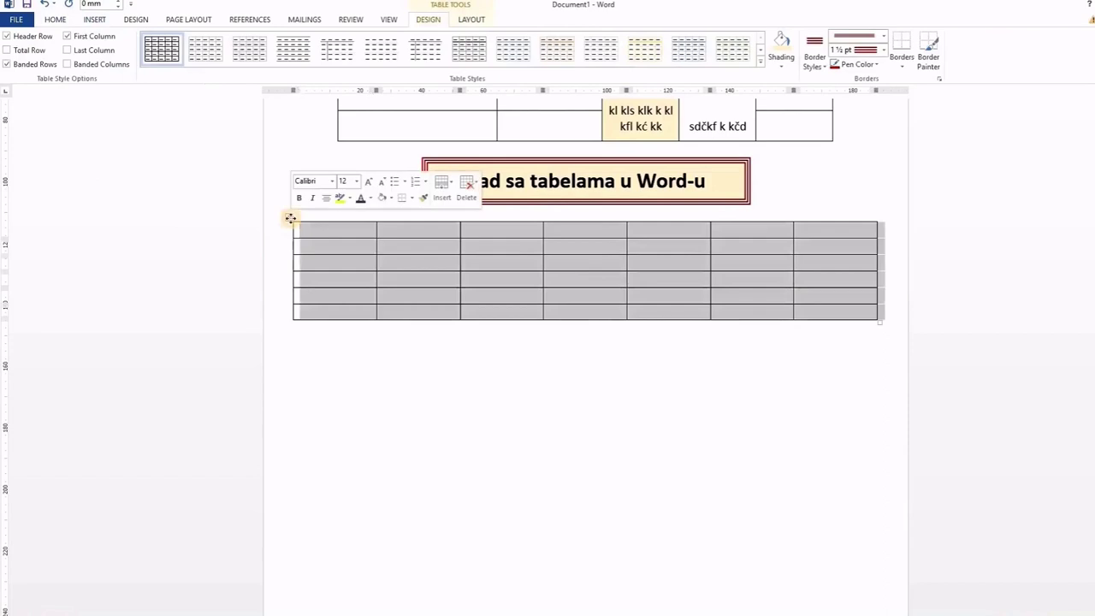
Step: Apply a black-and-grey table style with black header row, first column and banded rows
click(759, 61)
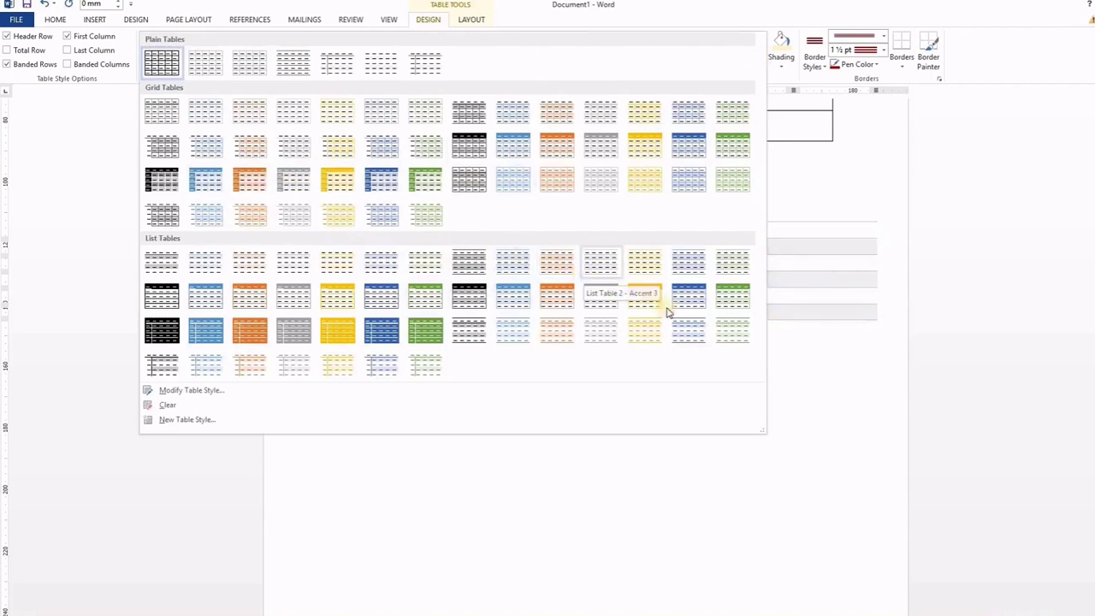
click(439, 300)
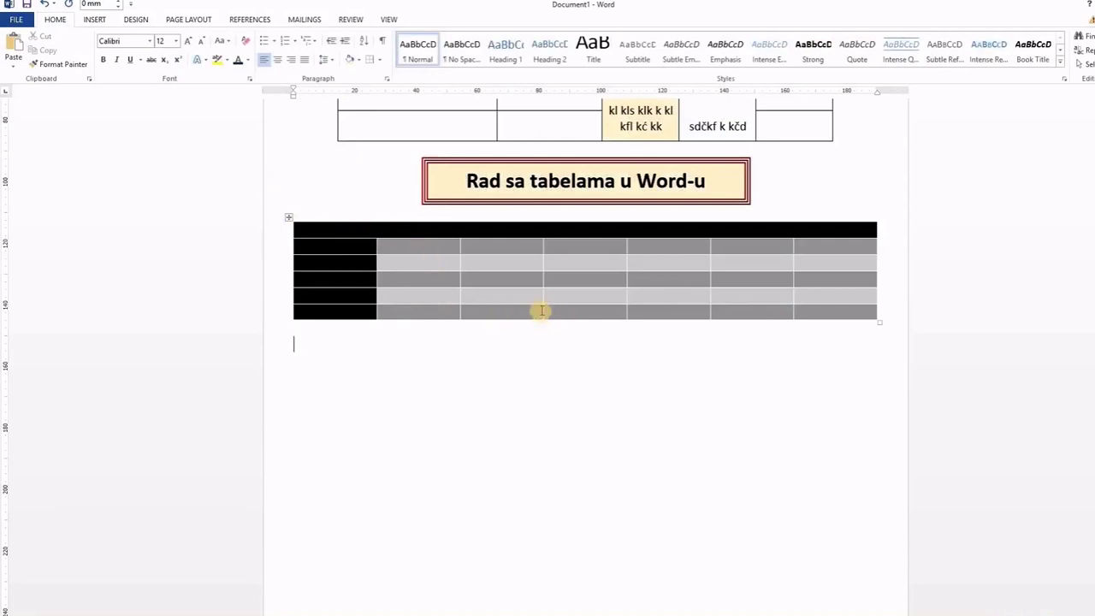
Step: Copy the styled table and paste a duplicate beneath it with Merge Formatting
click(288, 217)
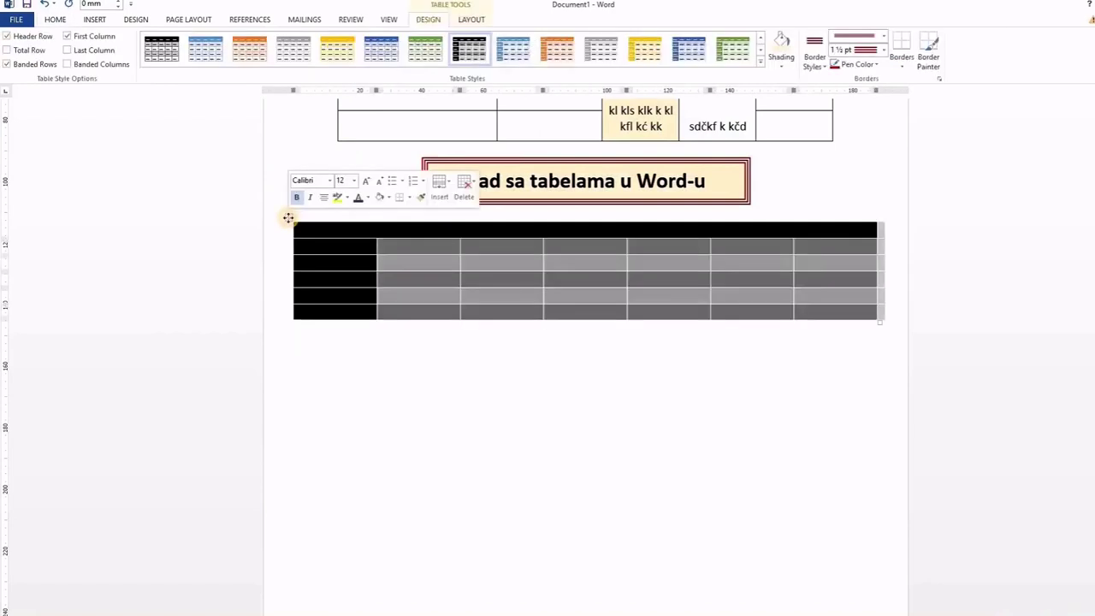
right_click(397, 242)
click(350, 362)
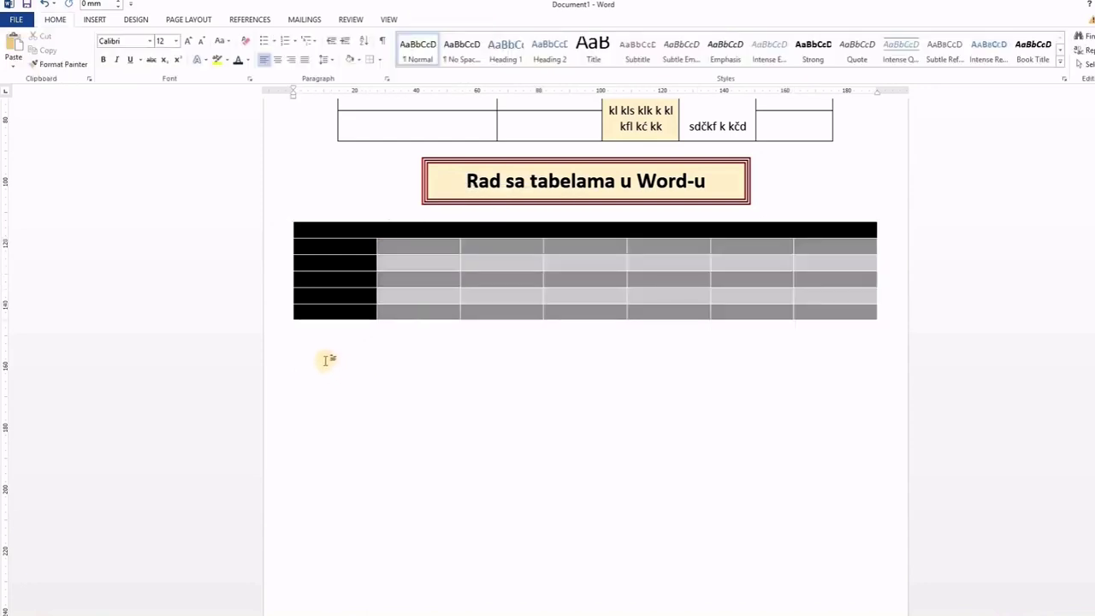
right_click(308, 367)
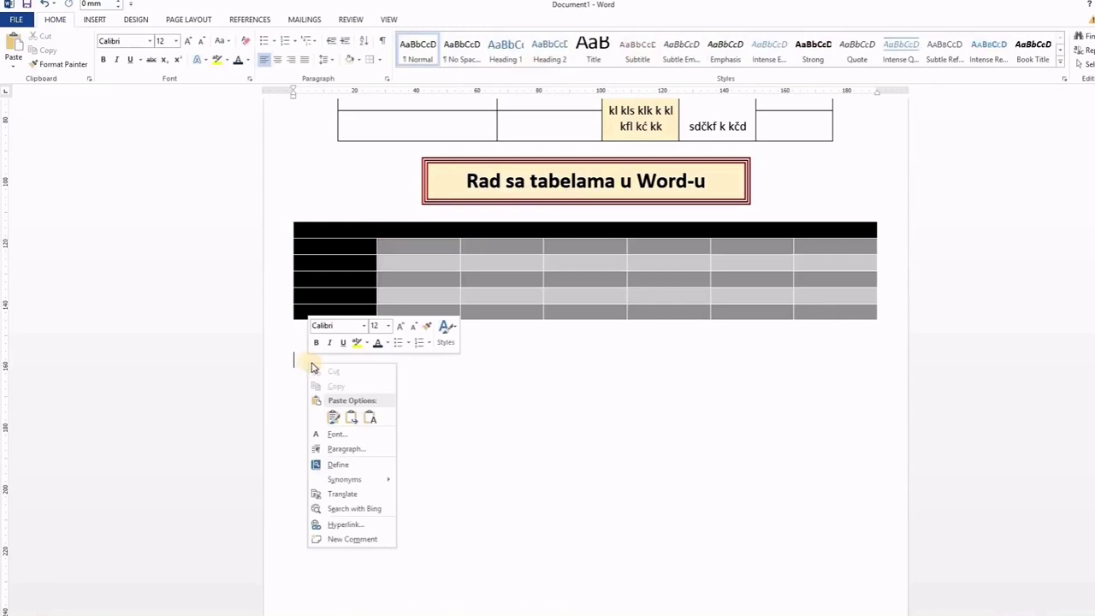
click(351, 418)
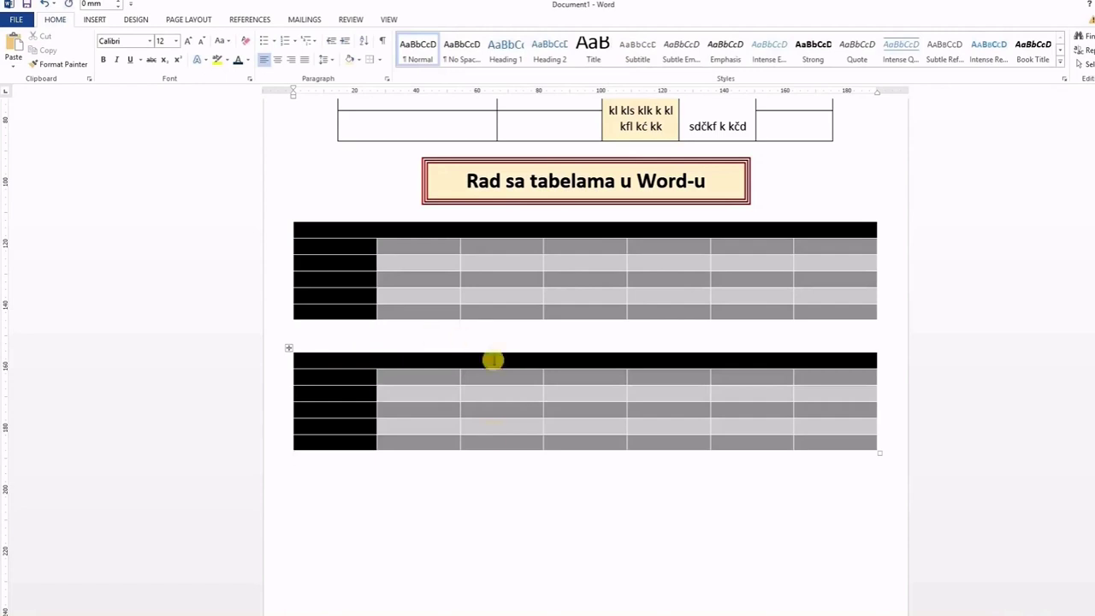
click(479, 482)
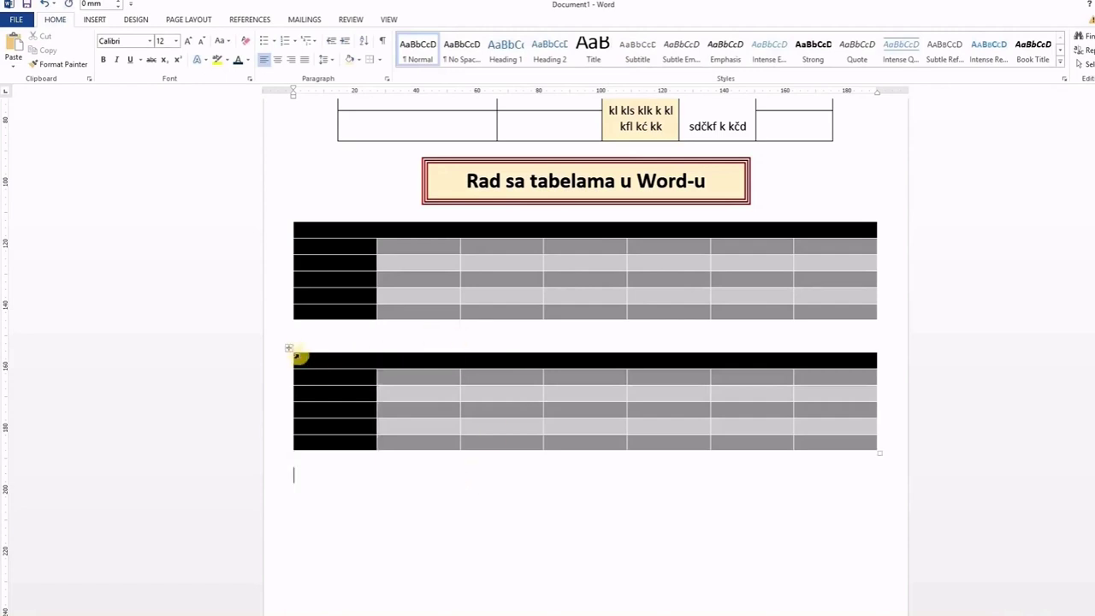
click(289, 347)
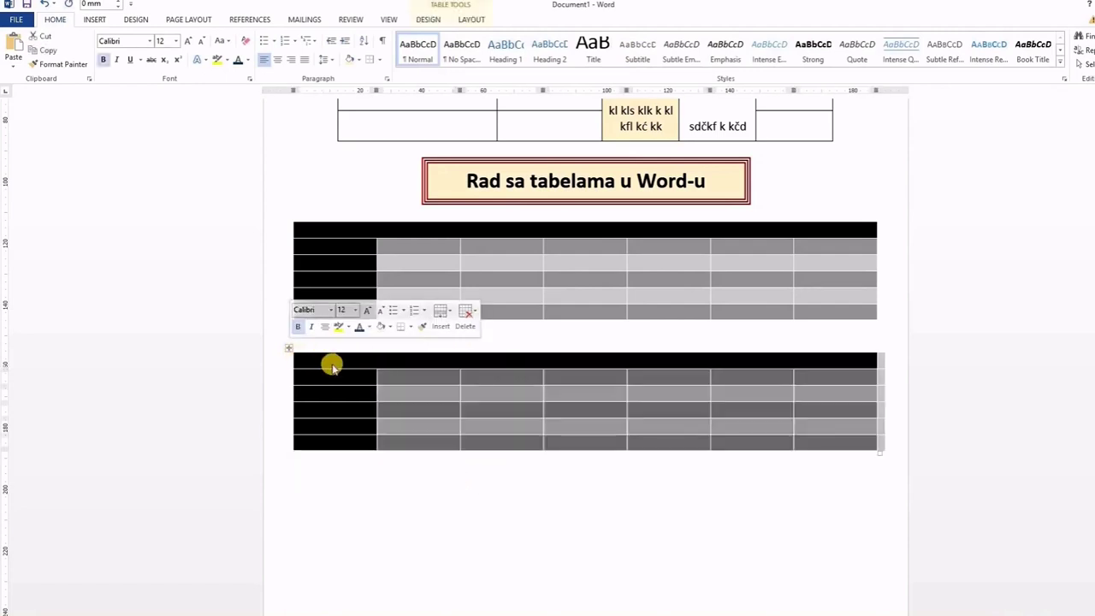
Step: Delete the pasted copy of the table
click(471, 19)
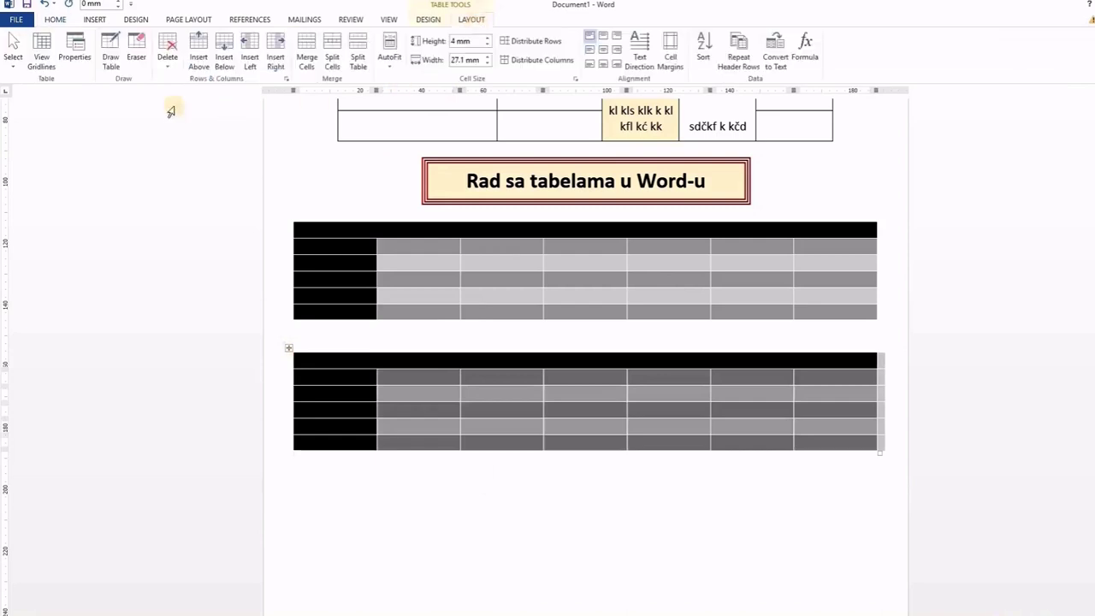
click(168, 73)
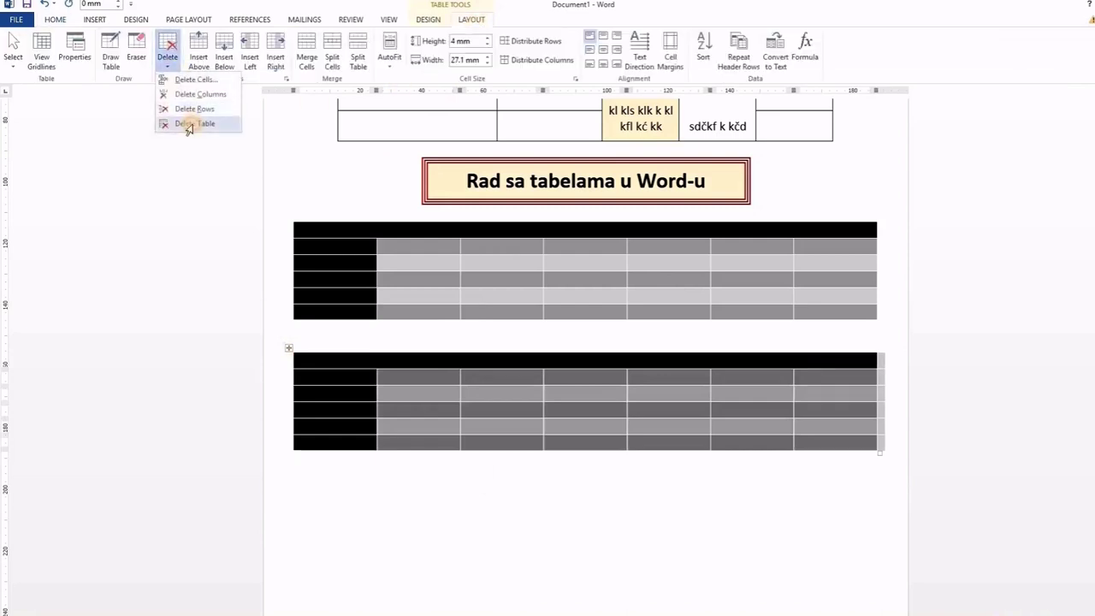
click(189, 124)
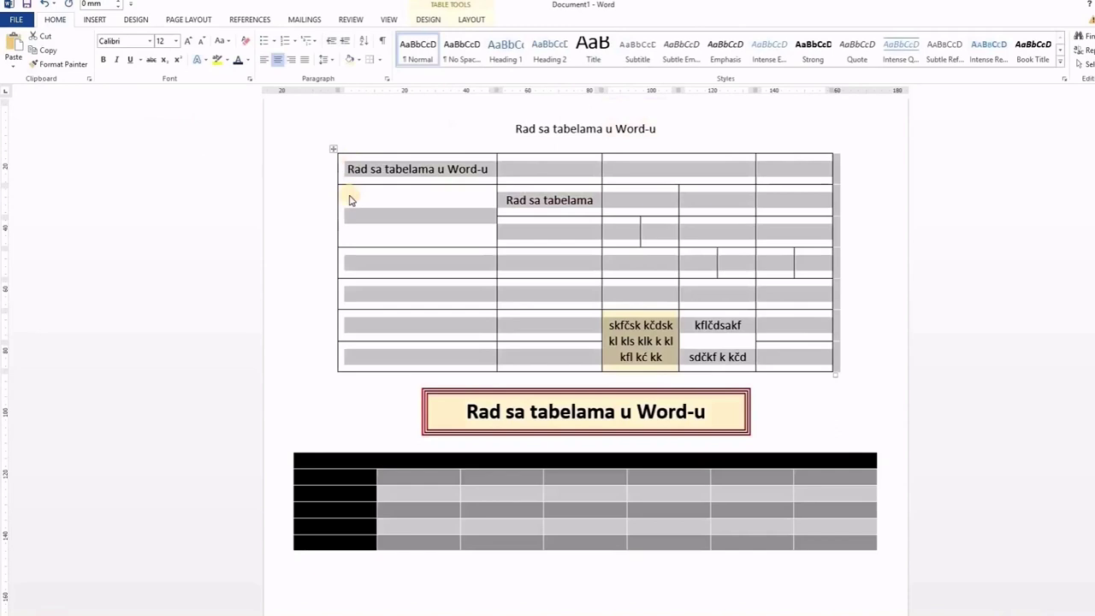
Step: Clear the irregular table's text and delete the irregular table
key(Delete)
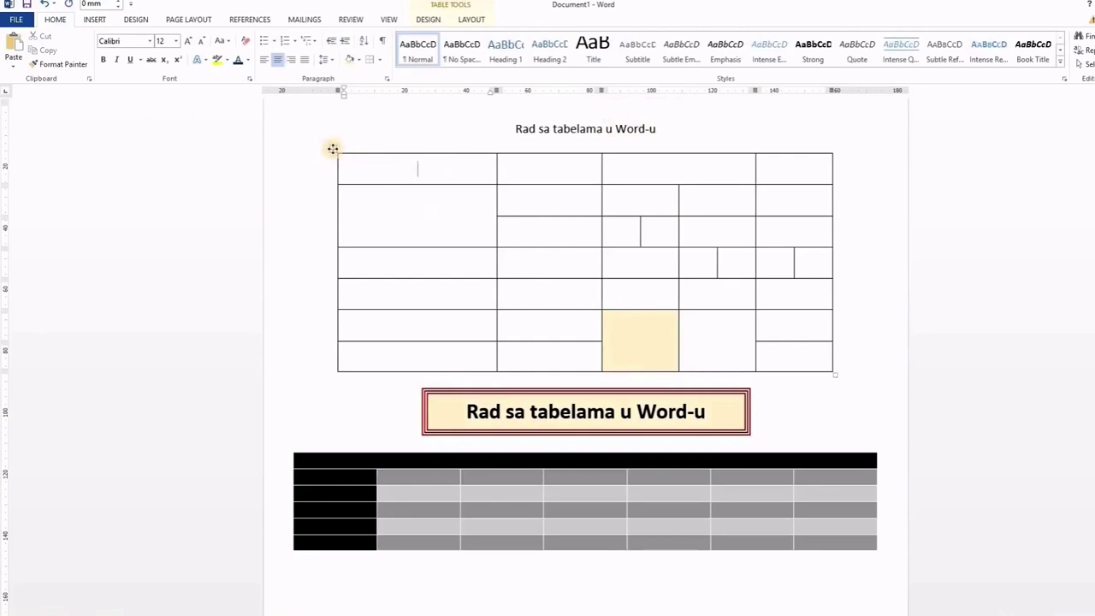
click(332, 149)
click(471, 19)
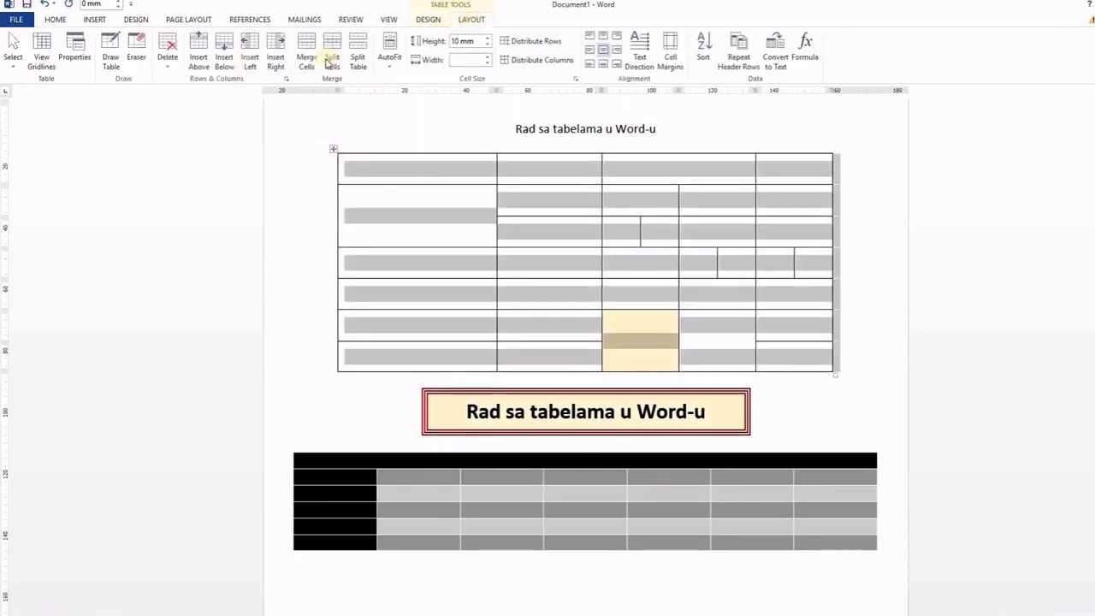
click(168, 62)
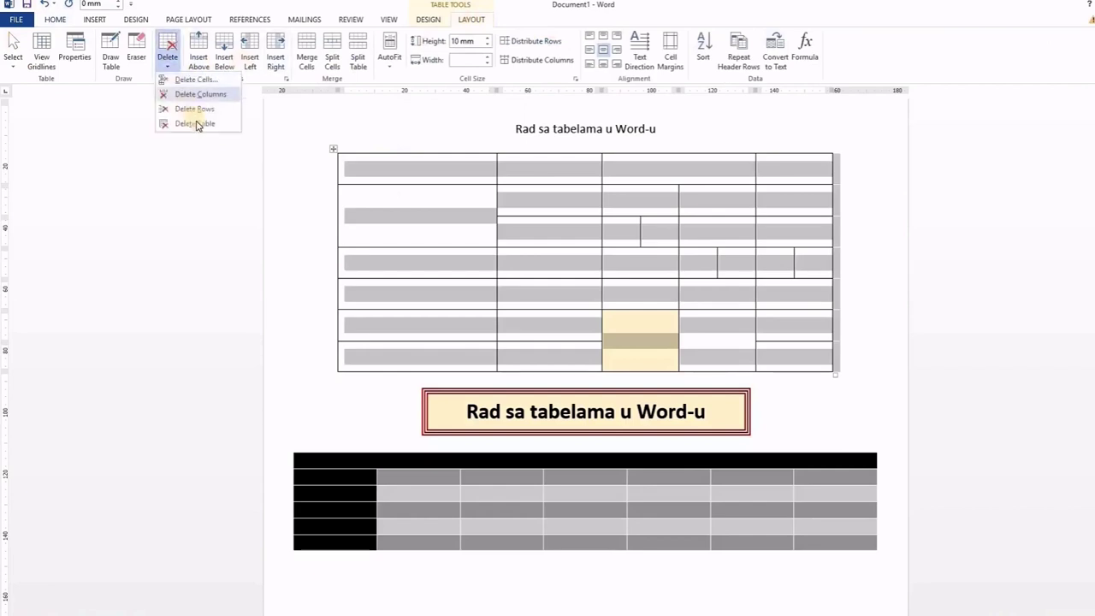
click(197, 124)
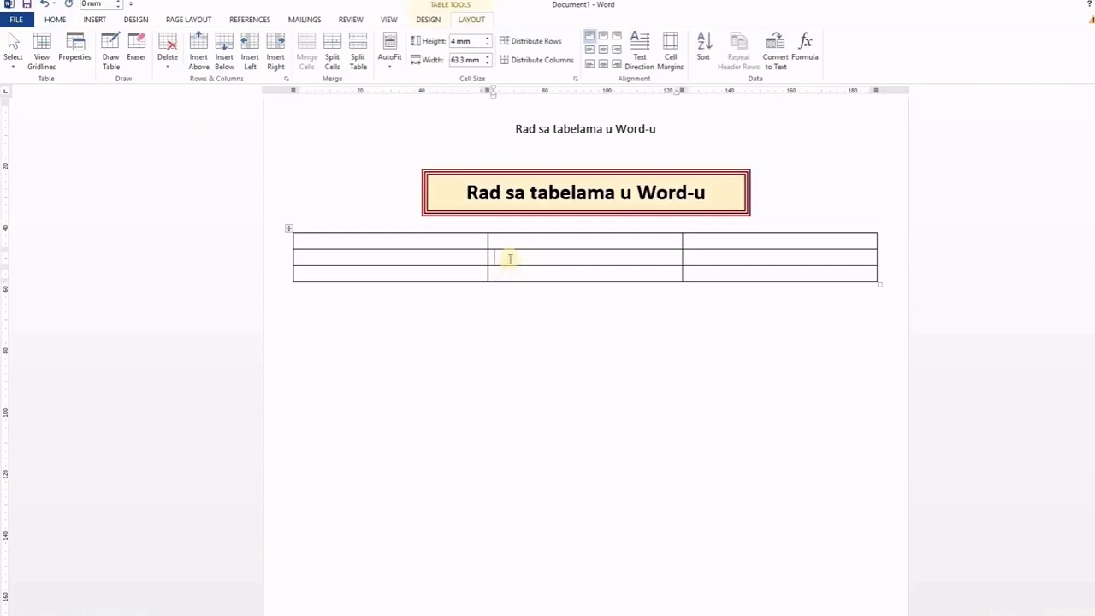
Step: Insert the grinning-face emoji picture into the table's middle cell
click(104, 21)
click(127, 47)
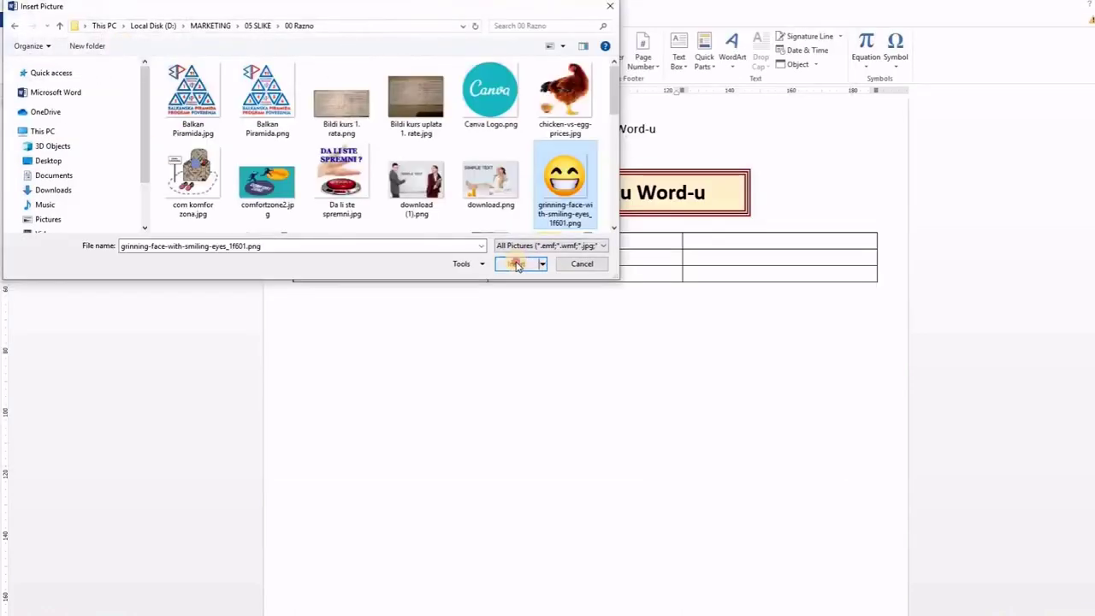
click(517, 264)
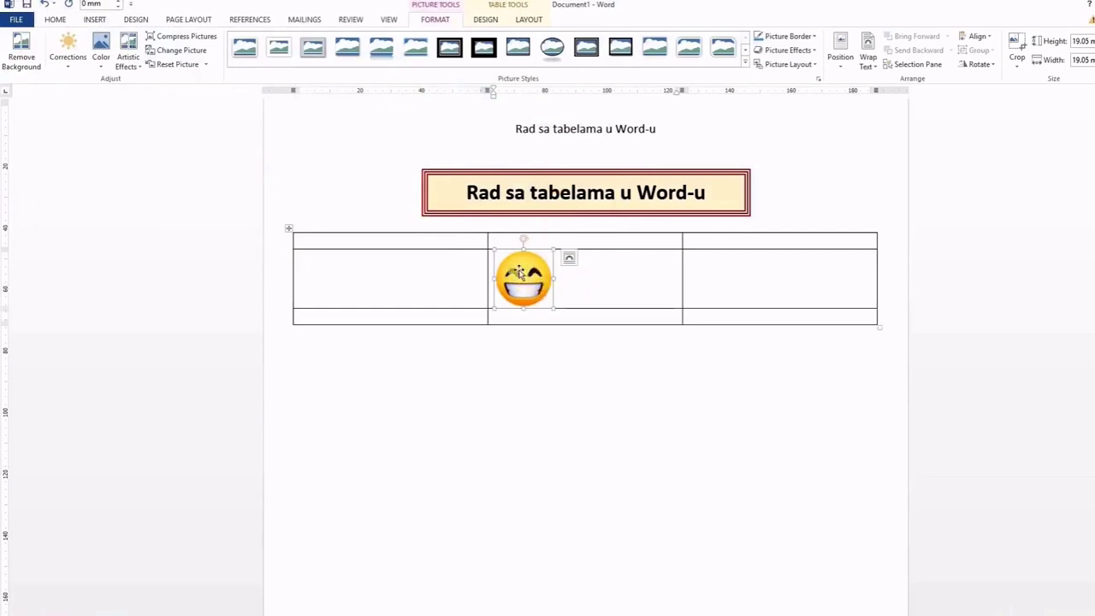
Step: Centre the emoji in its cell and enlarge the middle row to 28.1 mm
click(526, 21)
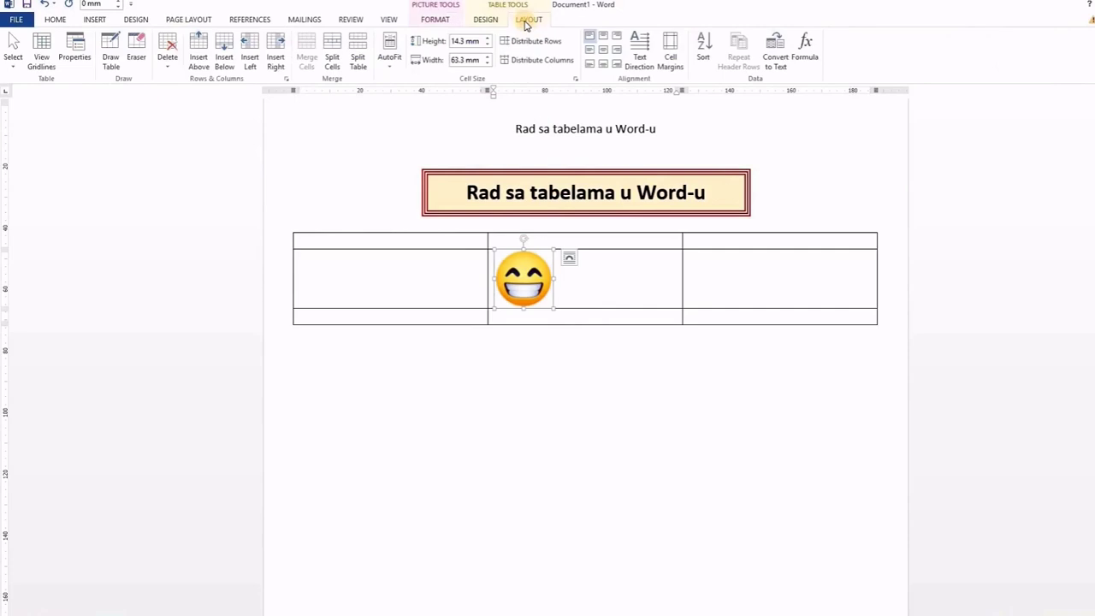
click(603, 51)
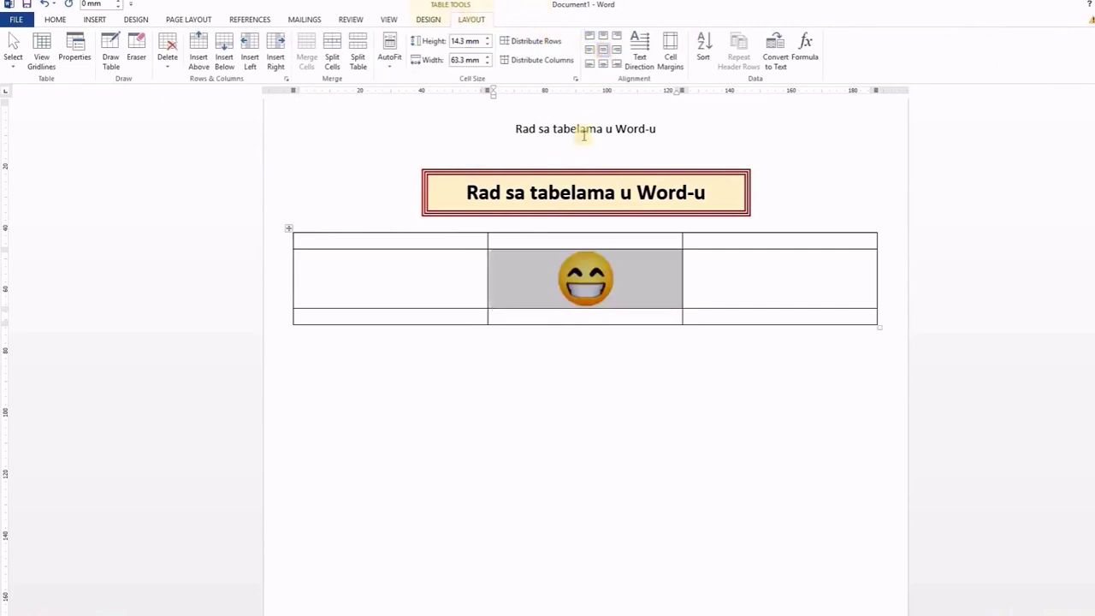
drag(550, 308, 553, 332)
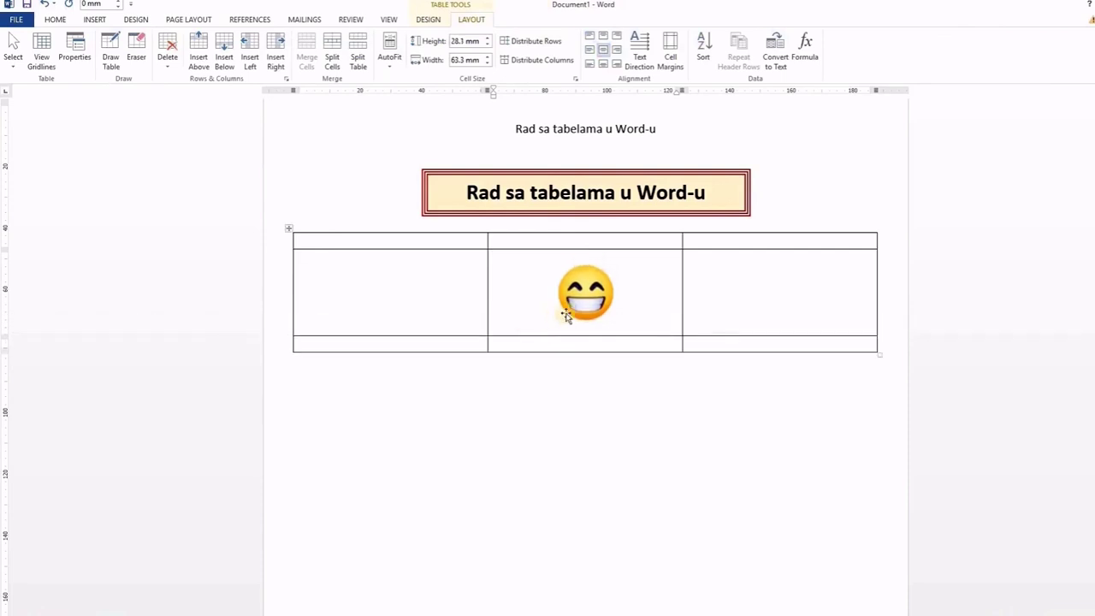
click(568, 306)
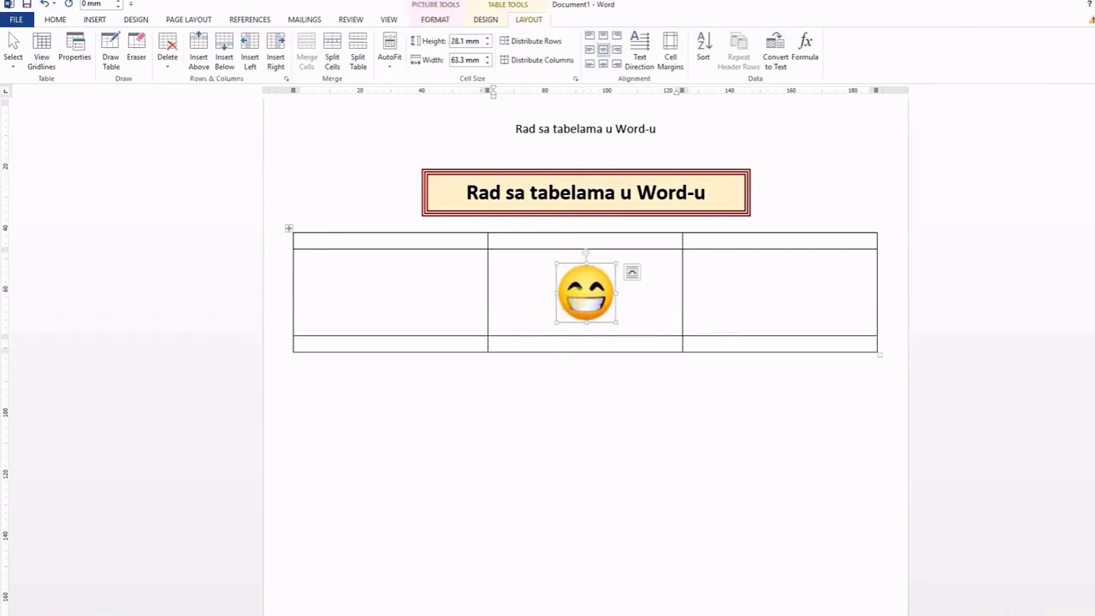
Step: Give the emoji picture a soft-shadow built-in picture style and enlarge it slightly from its corner
click(436, 21)
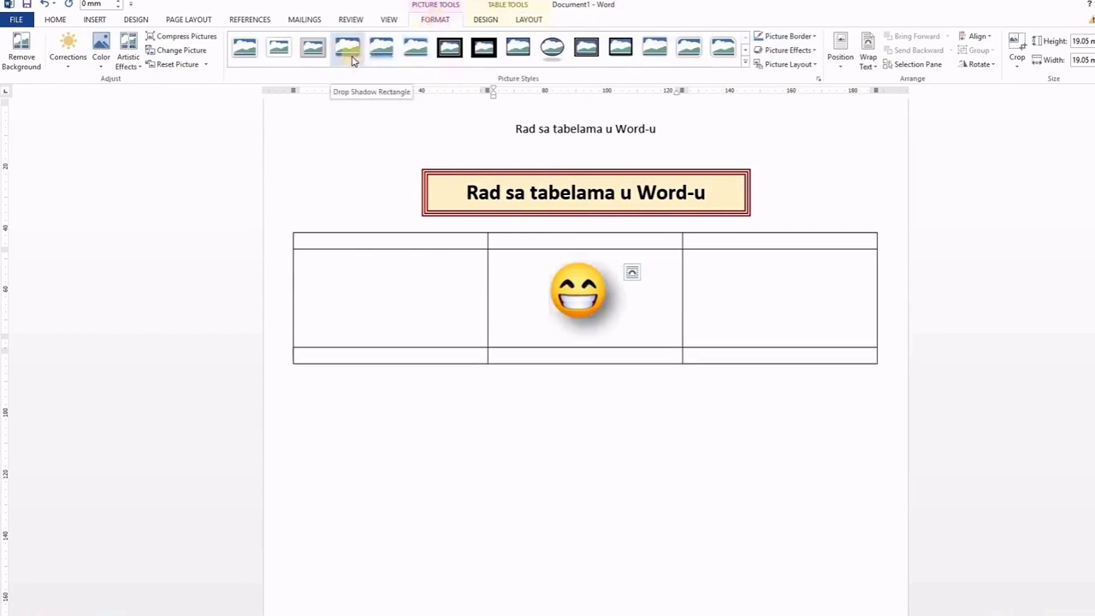
click(745, 63)
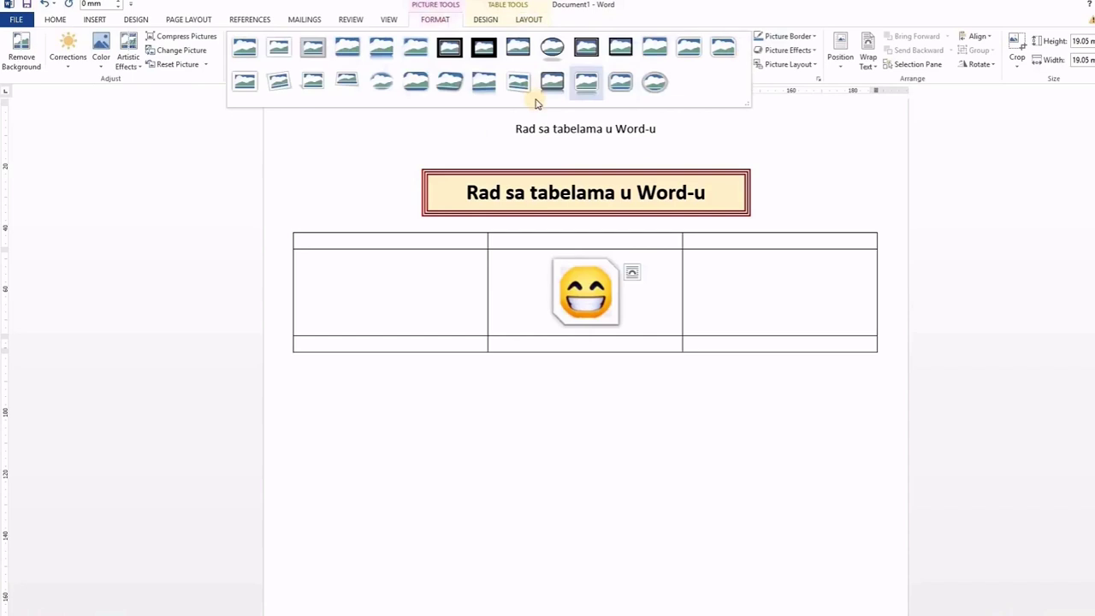
click(313, 49)
drag(601, 306, 609, 318)
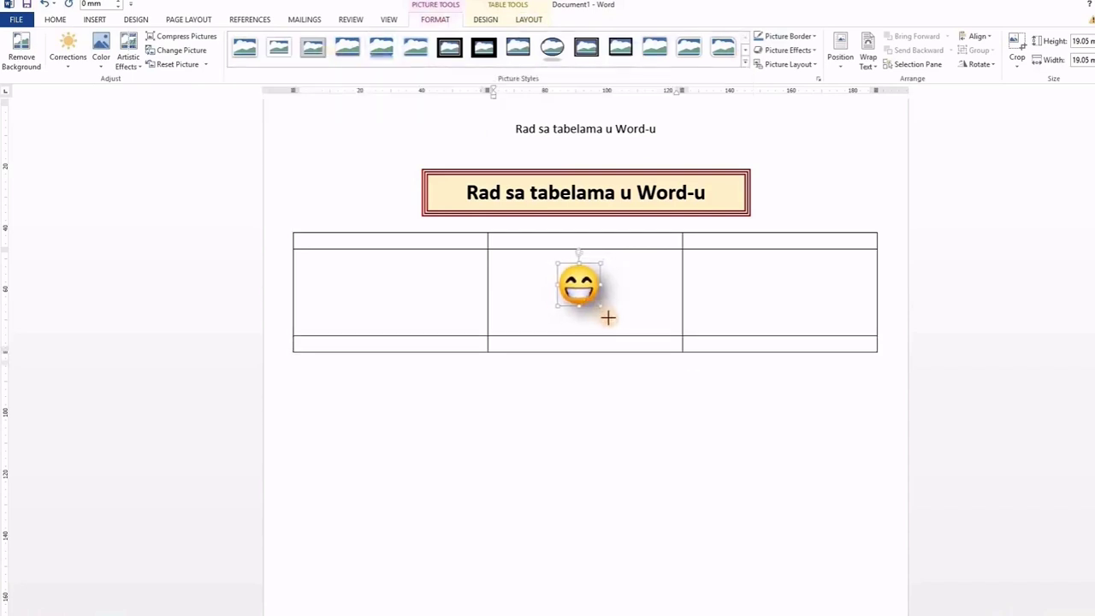